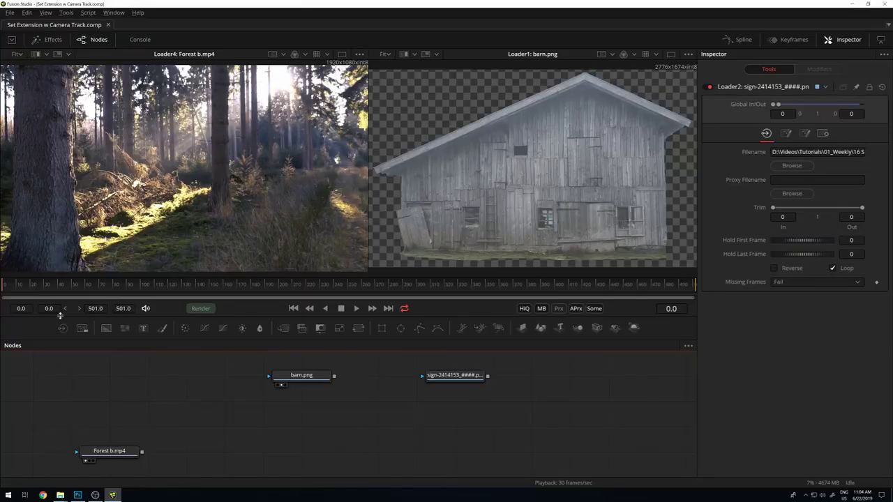
# - Show the wooden sign image in the second viewer and scrub through the forest footage to review the camera move
pyautogui.moveTo(24, 283); pyautogui.dragTo(1, 286)
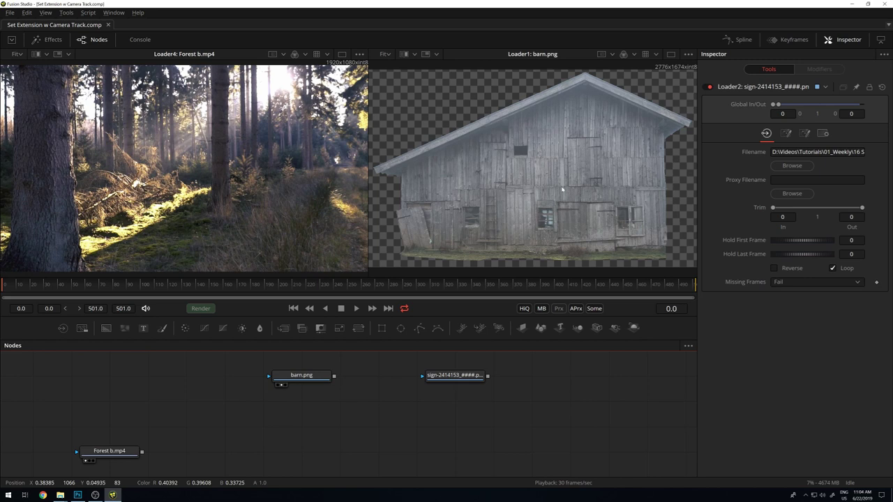
pyautogui.click(463, 375)
pyautogui.press('2')
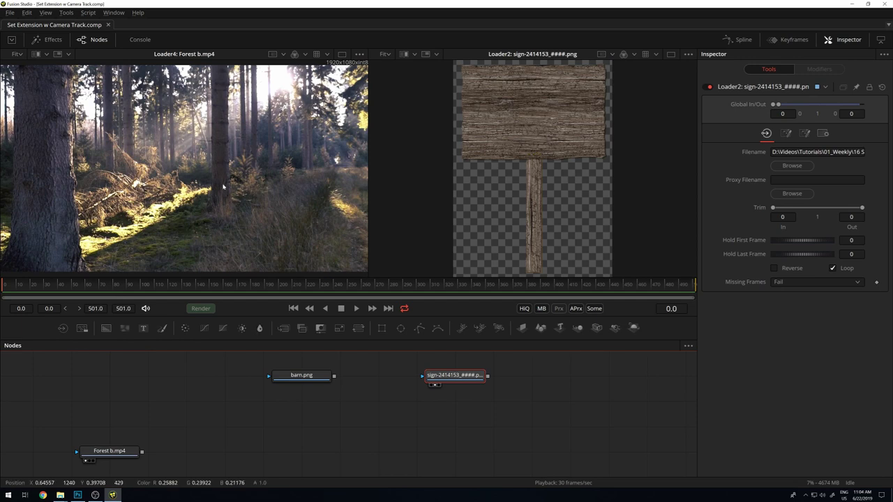
pyautogui.moveTo(14, 293); pyautogui.dragTo(161, 292)
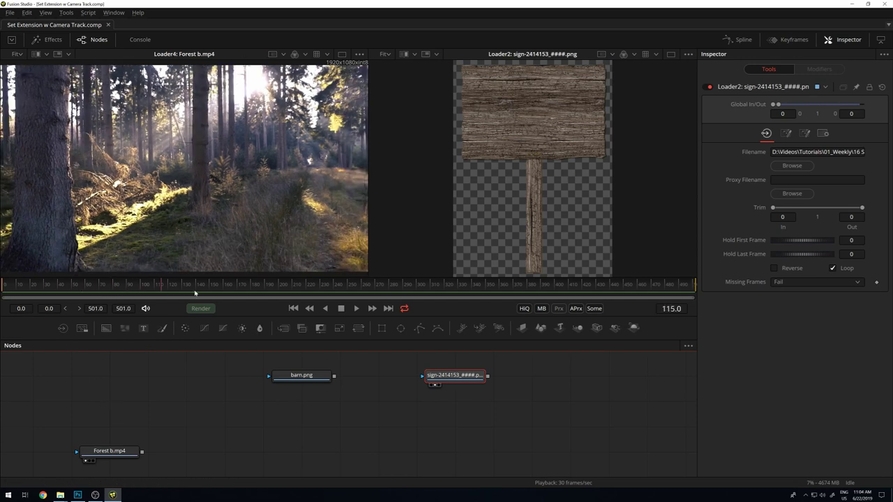
pyautogui.moveTo(631, 288); pyautogui.dragTo(419, 286)
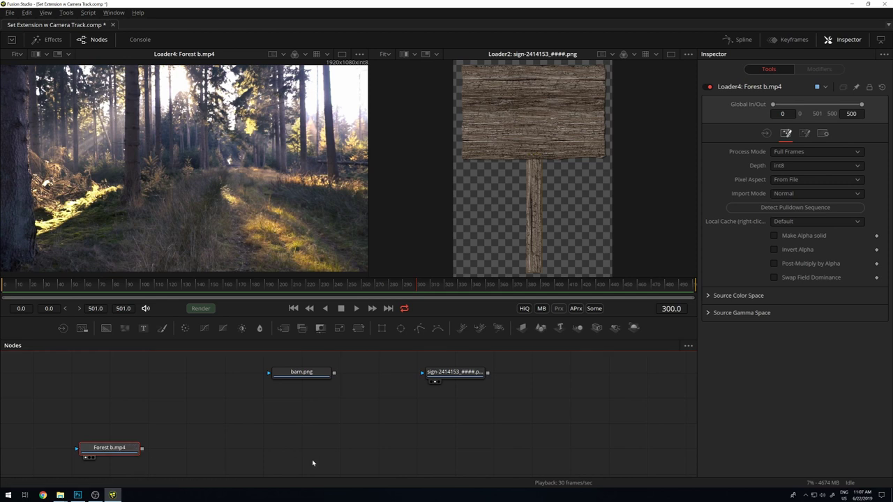
# - Add a Camera Tracker node fed by Forest b.mp4 and place it up and to the right of the clip's node
pyautogui.hotkey('shift', 'space')
pyautogui.write('camer')
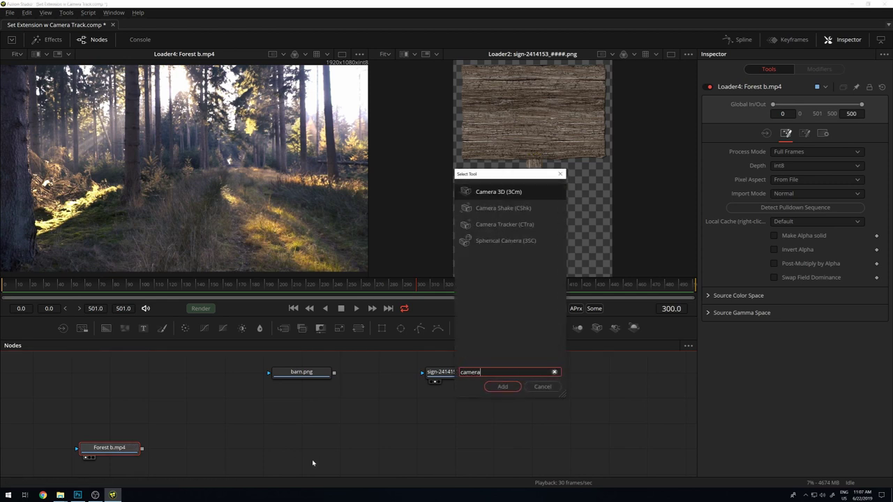
pyautogui.write('a')
pyautogui.click(502, 225)
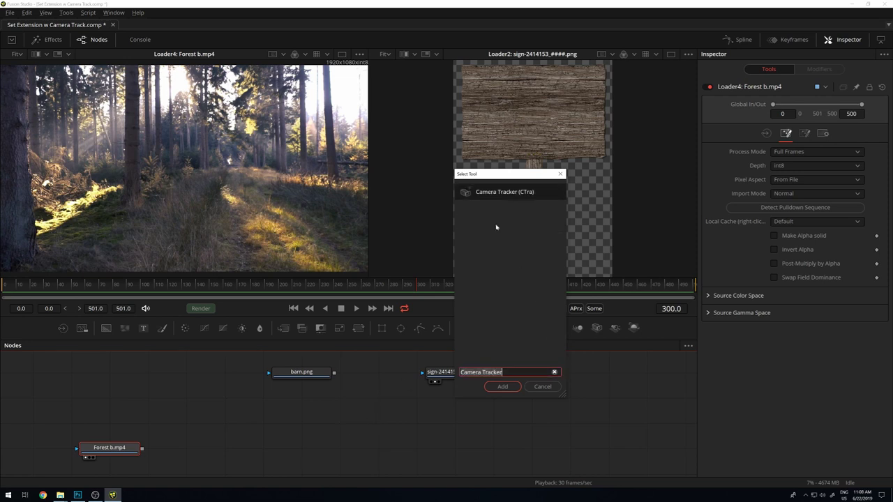
pyautogui.click(502, 387)
pyautogui.moveTo(196, 450); pyautogui.dragTo(201, 427)
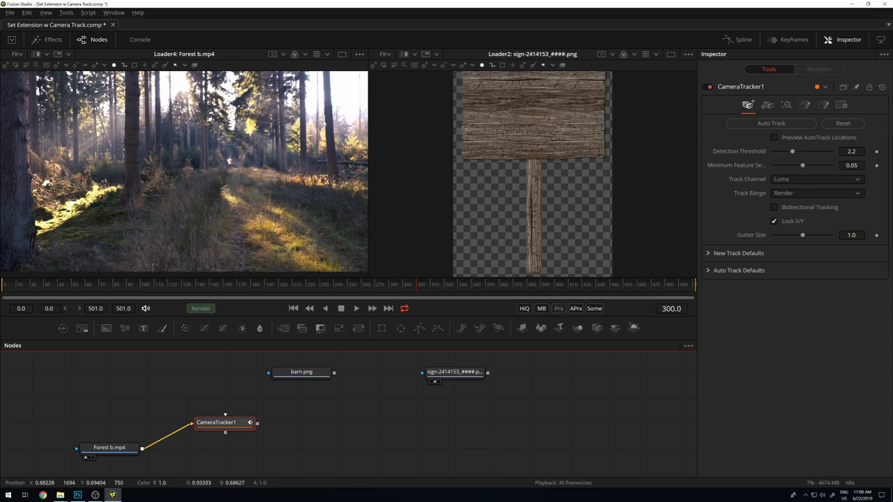
# - Scrub the clip and review the Camera Tracker's camera, solve and export settings
pyautogui.moveTo(167, 285); pyautogui.dragTo(493, 283)
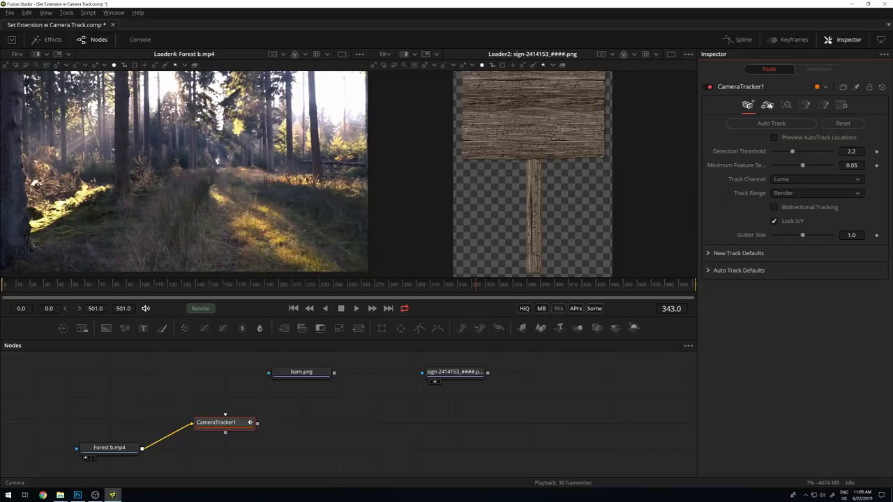
pyautogui.click(767, 105)
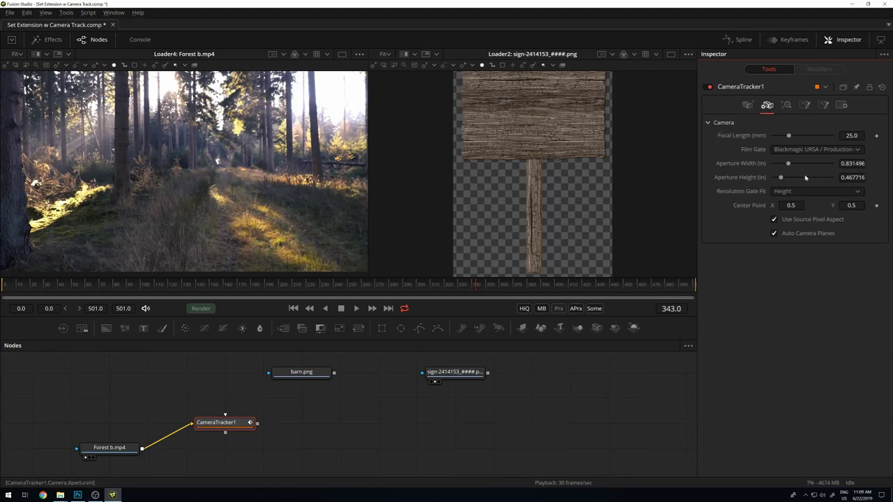
pyautogui.click(786, 105)
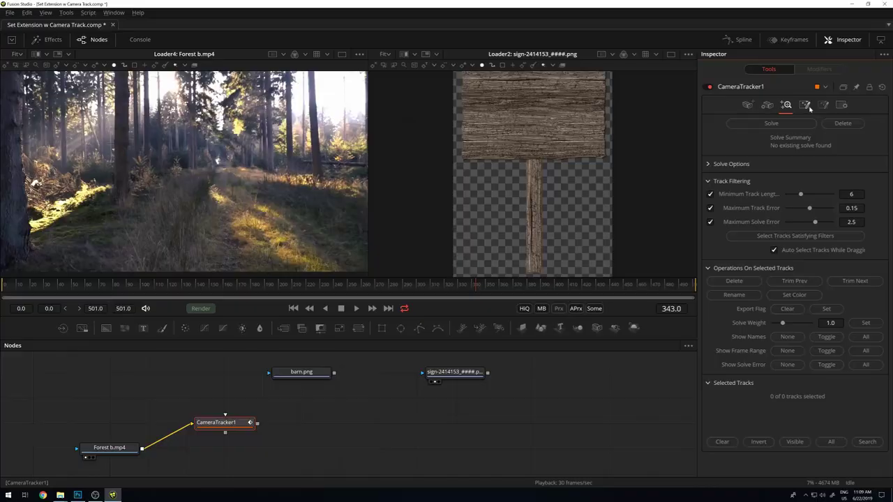
pyautogui.click(805, 105)
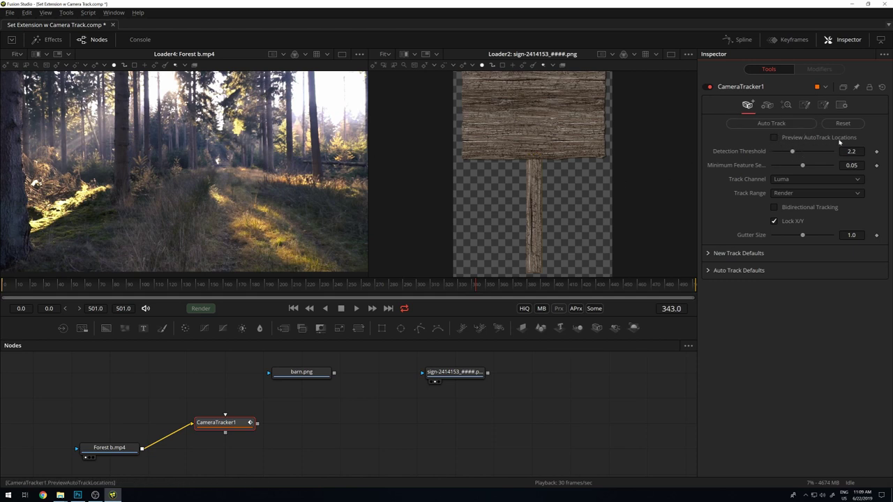
# - Enable Preview AutoTrack Locations on the Camera Tracker and check other frames of the clip
pyautogui.click(818, 142)
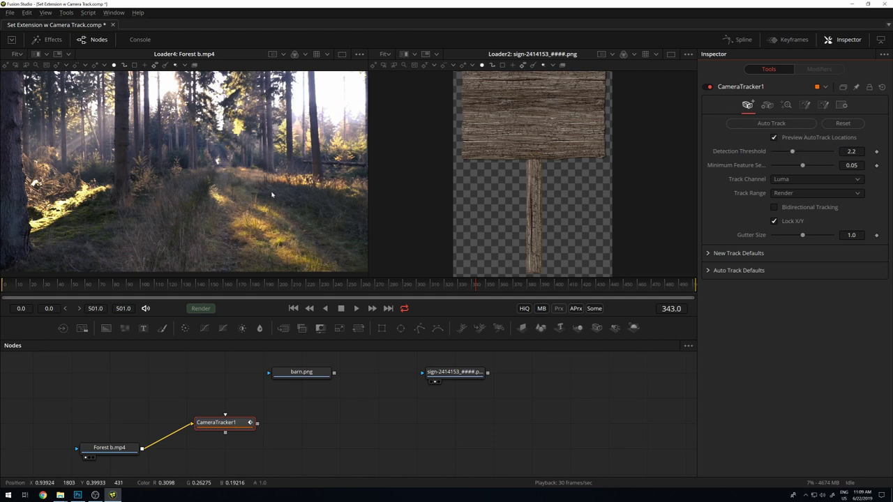
pyautogui.click(140, 285)
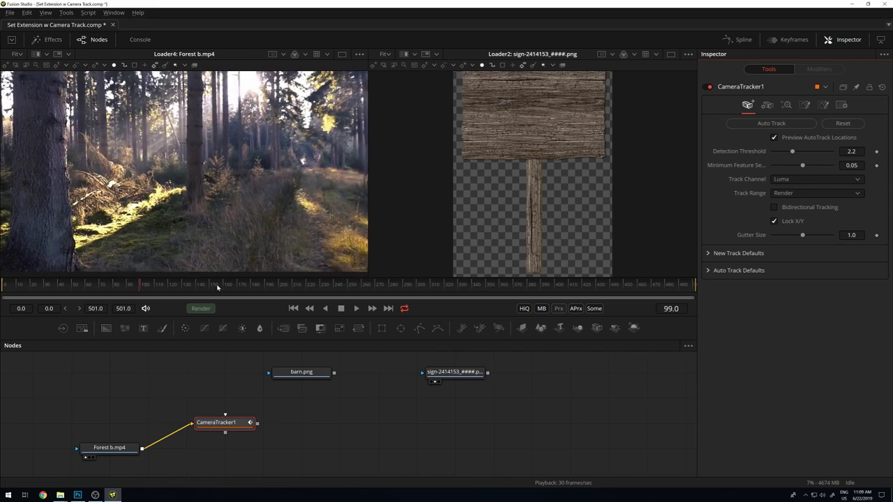
pyautogui.click(239, 286)
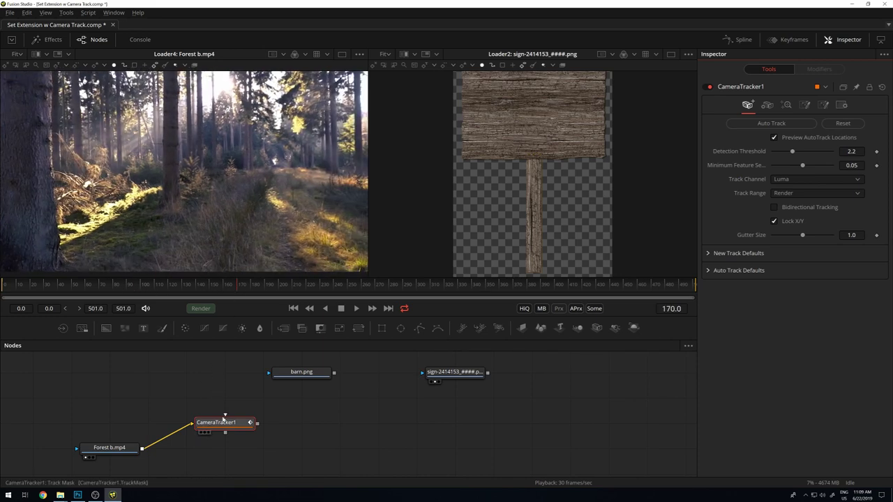
# - Show the Camera Tracker's output in the first viewer and clear the sign image from the second viewer
pyautogui.press('1')
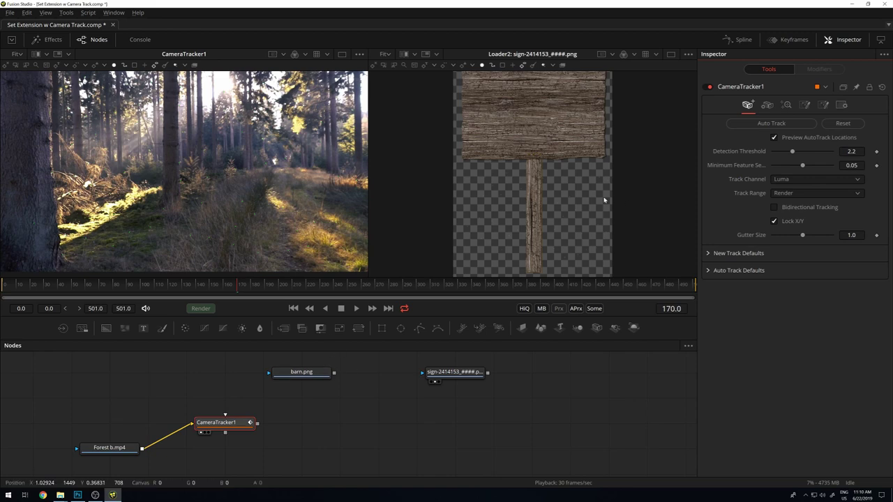
pyautogui.click(586, 203)
pyautogui.press('`')
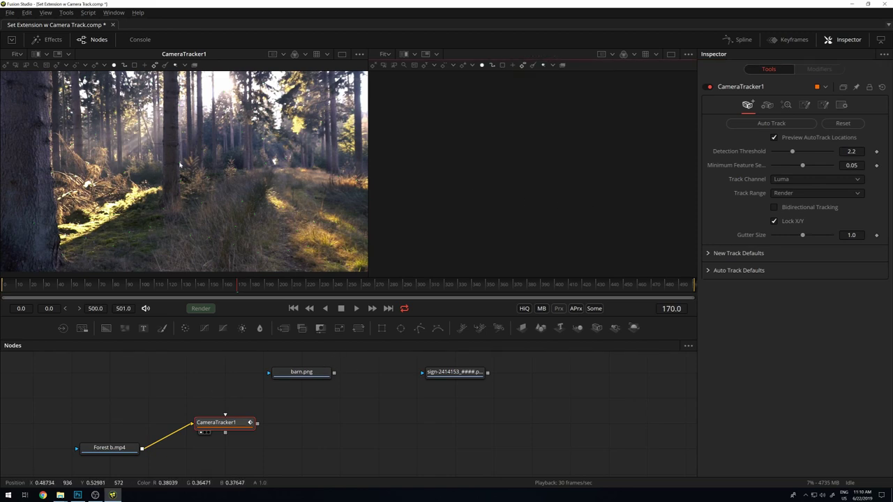
# - Examine the previewed track locations across the clip and try a slightly lower Detection Threshold before restoring 2.2
pyautogui.scroll(5, 179, 165)
pyautogui.scroll(-7, 175, 167)
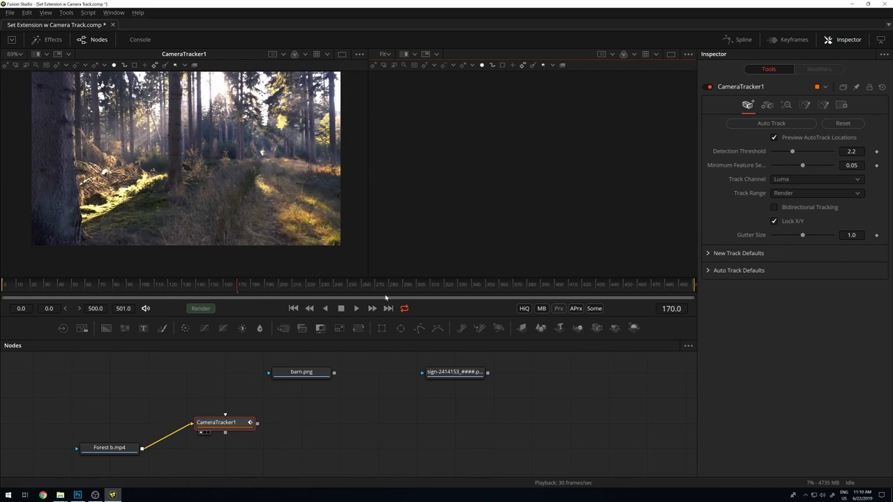
pyautogui.click(420, 284)
pyautogui.click(544, 284)
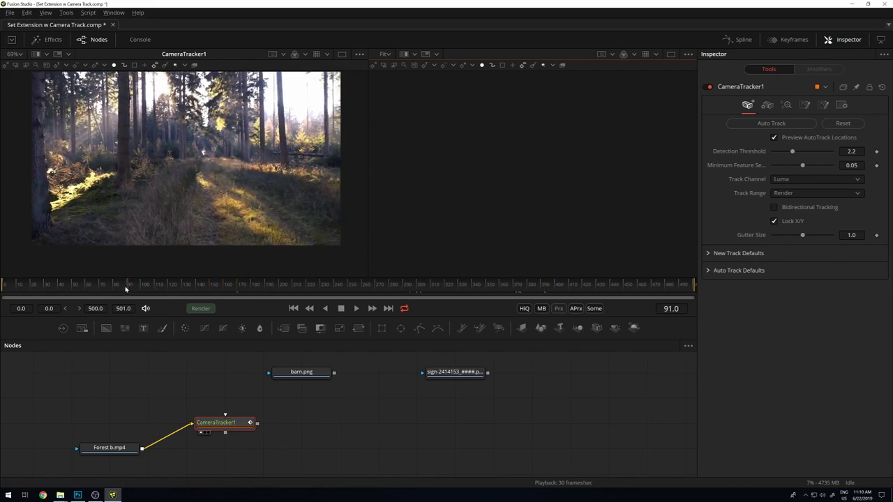
pyautogui.moveTo(128, 288); pyautogui.dragTo(69, 289)
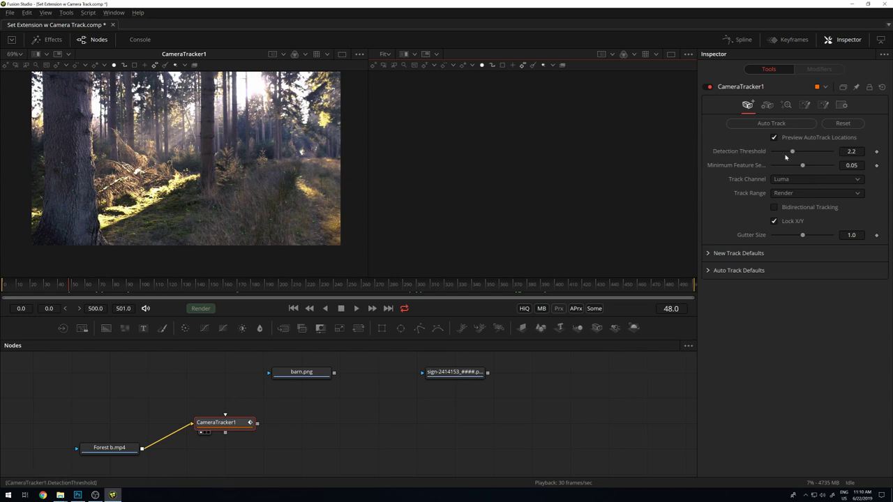
pyautogui.moveTo(792, 153); pyautogui.dragTo(791, 154)
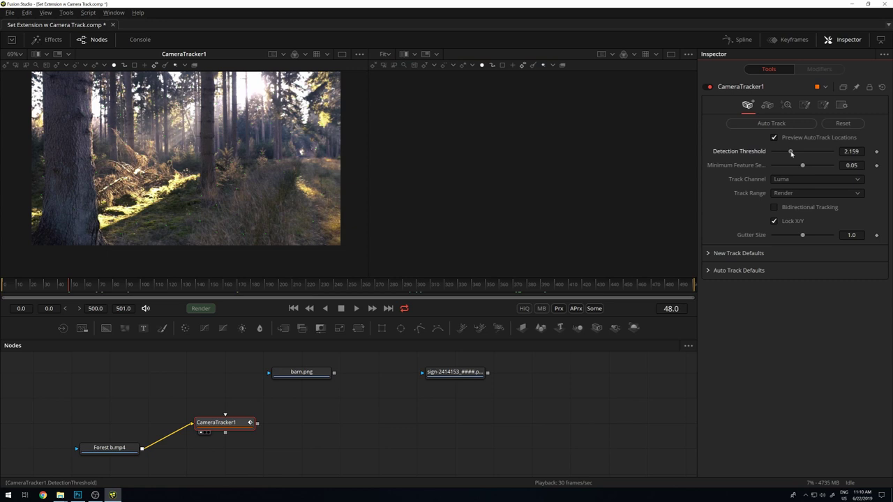
pyautogui.click(793, 156)
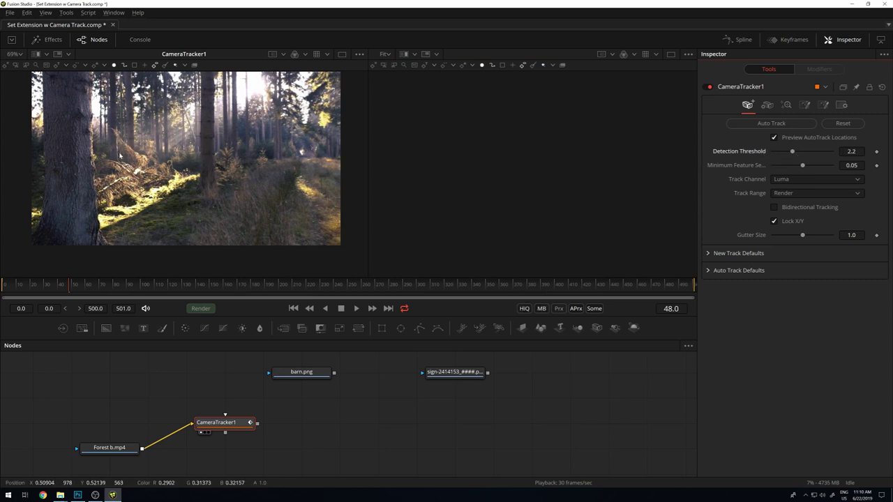
# - Inspect the previewed track locations on the large tree trunk up close at several frames
pyautogui.scroll(10, 56, 162)
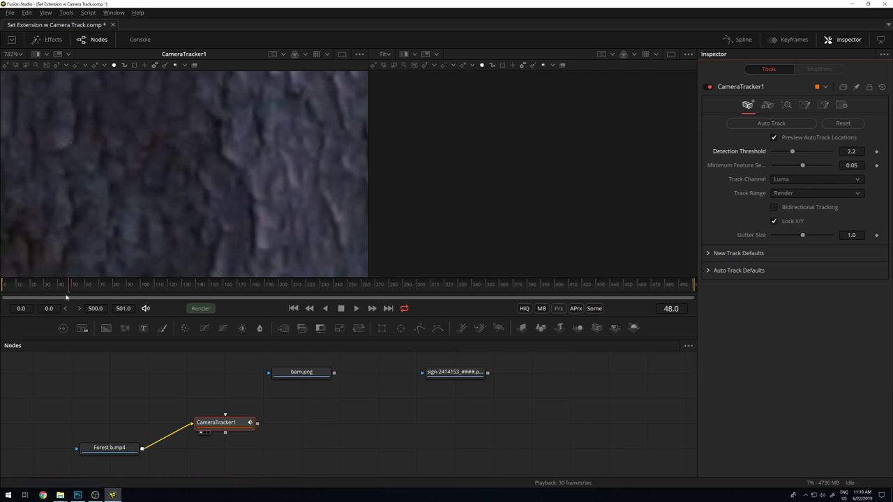
pyautogui.moveTo(72, 289); pyautogui.dragTo(108, 285)
pyautogui.moveTo(24, 284); pyautogui.dragTo(19, 284)
pyautogui.scroll(-8, 223, 90)
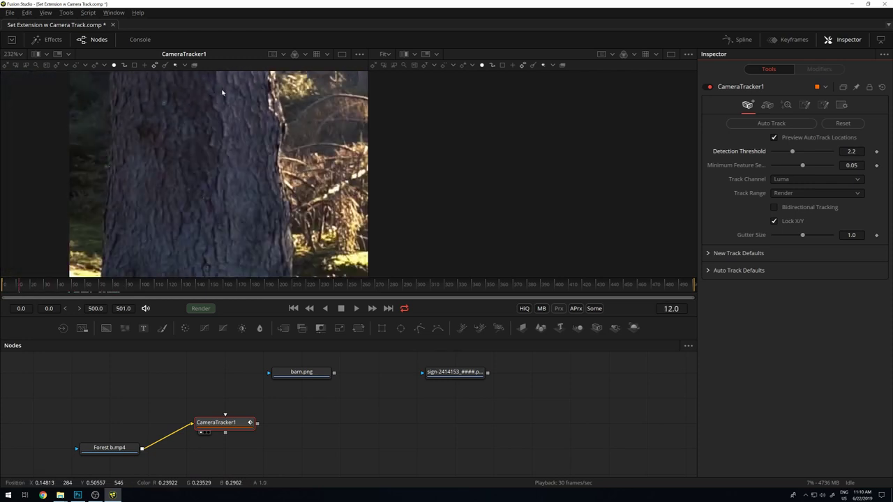
pyautogui.moveTo(249, 116); pyautogui.dragTo(123, 148)
pyautogui.scroll(3, 222, 148)
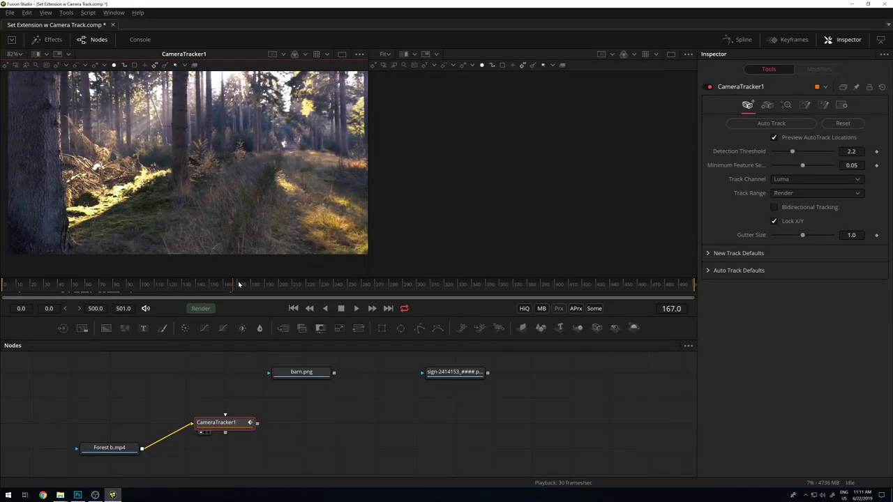
# - Run Auto Track on the forest footage after checking its final section
pyautogui.moveTo(239, 284); pyautogui.dragTo(645, 298)
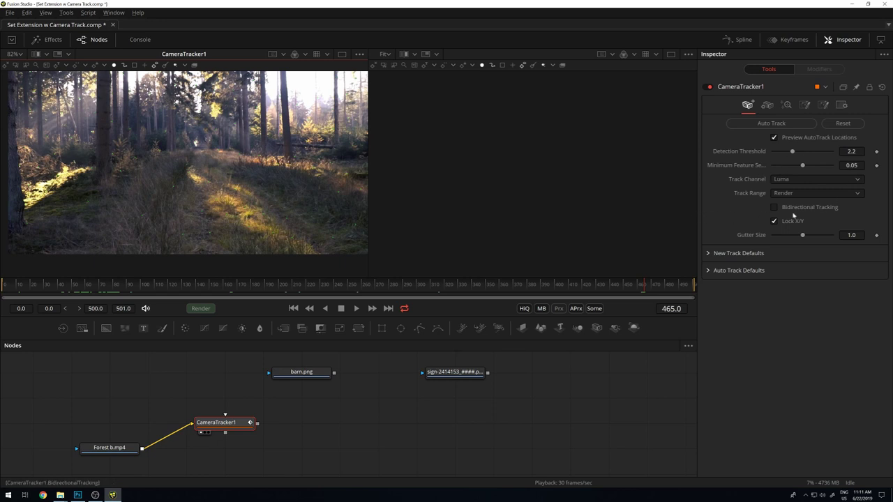
pyautogui.click(775, 126)
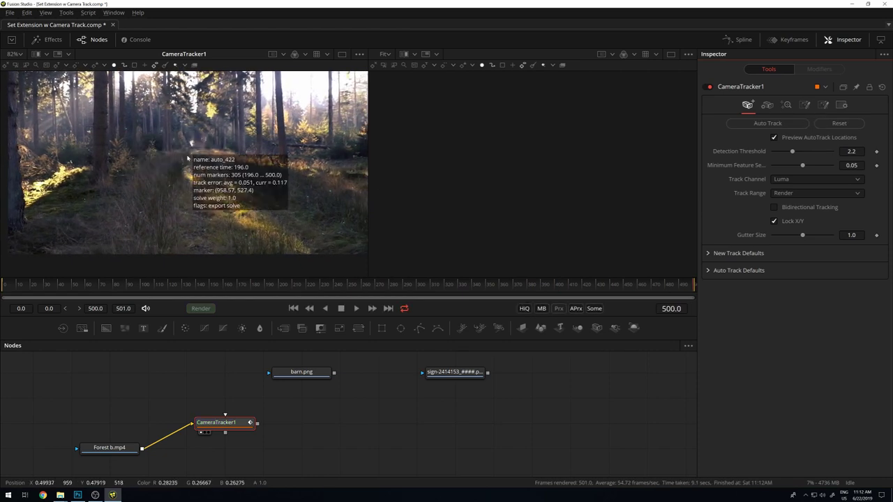
# - Examine the auto-tracked points up close and across the clip to judge how well they follow the trees, ground and path
pyautogui.scroll(8, 195, 161)
pyautogui.scroll(-2, 237, 142)
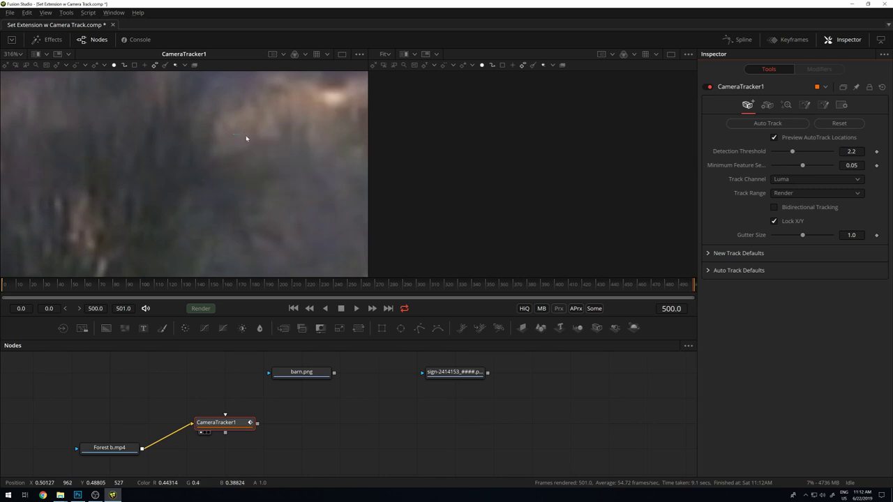
pyautogui.scroll(-5, 245, 143)
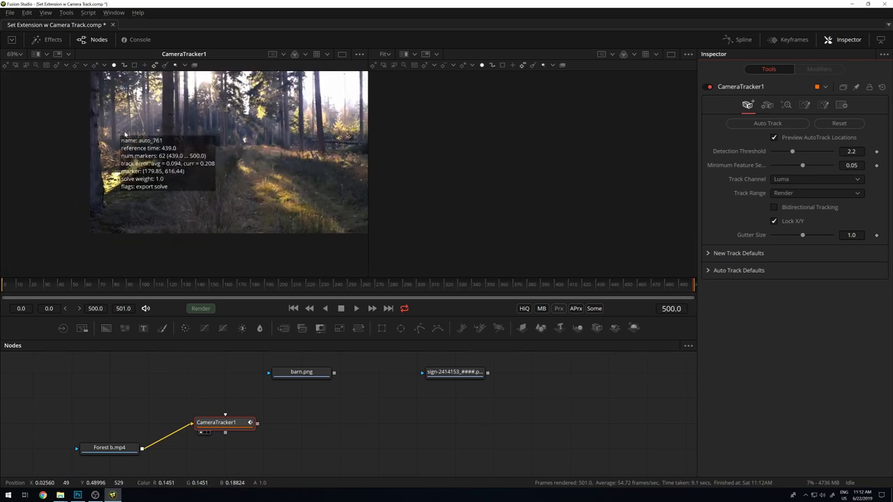
pyautogui.scroll(4, 114, 191)
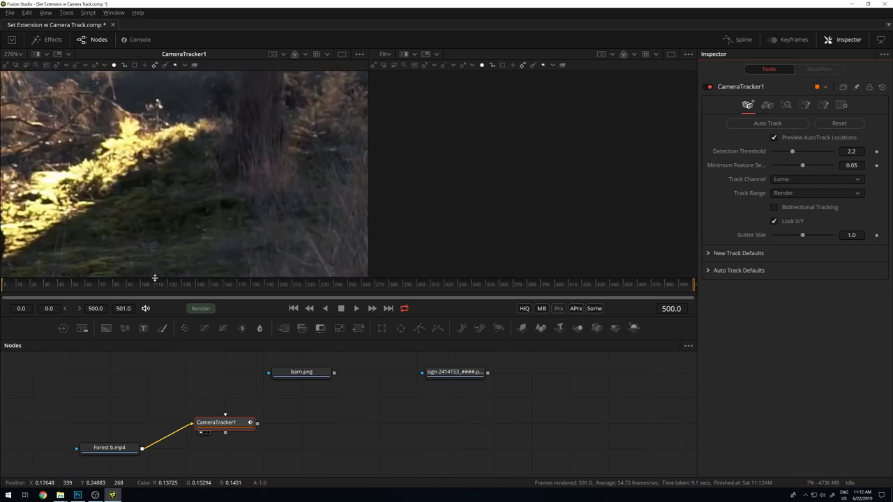
pyautogui.moveTo(128, 296); pyautogui.dragTo(269, 294)
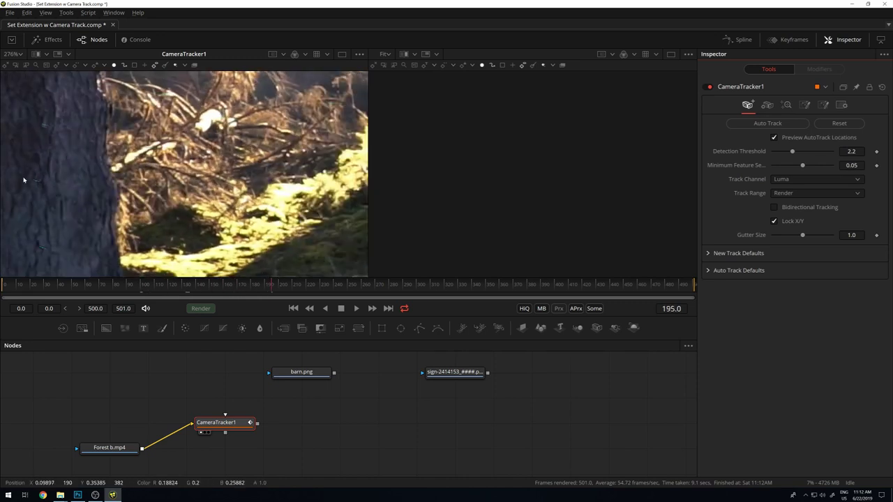
pyautogui.scroll(-2, 114, 132)
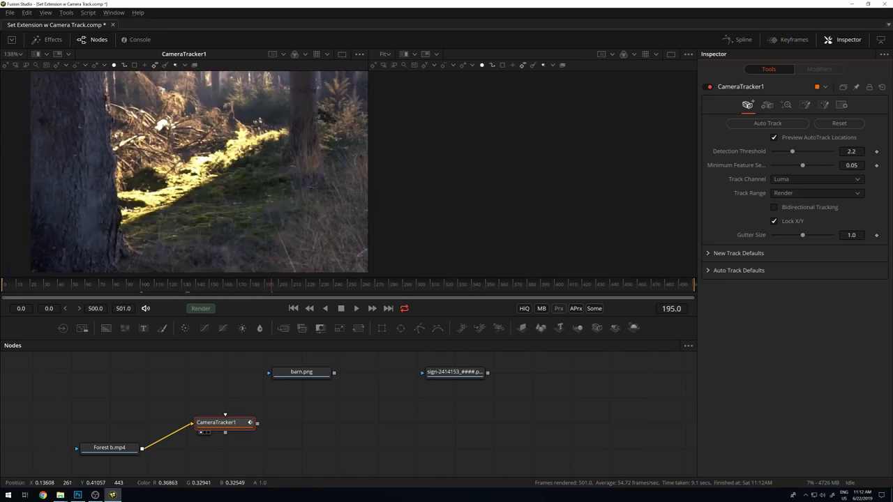
pyautogui.moveTo(72, 293); pyautogui.dragTo(415, 284)
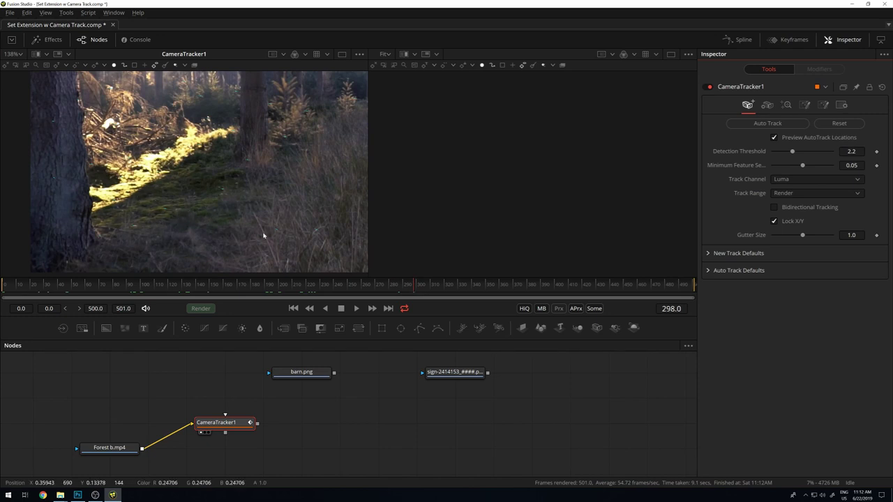
pyautogui.click(516, 287)
pyautogui.moveTo(515, 288); pyautogui.dragTo(661, 287)
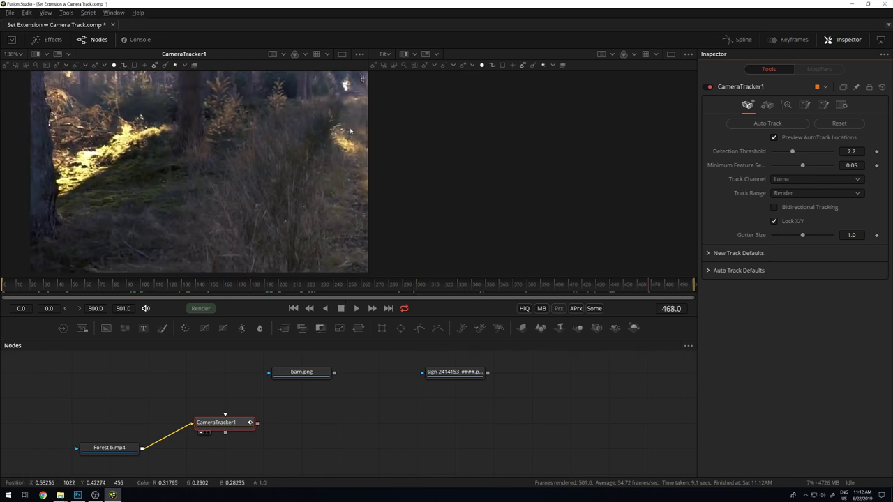
pyautogui.scroll(-4, 335, 140)
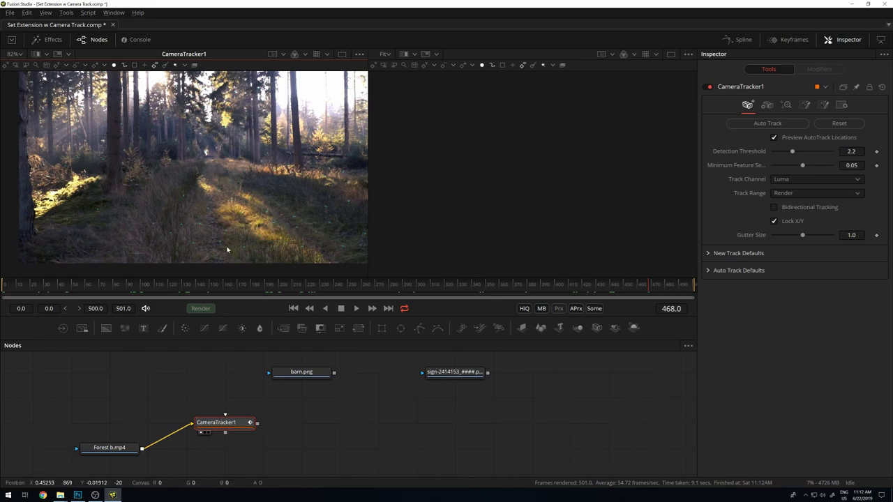
pyautogui.click(180, 287)
pyautogui.moveTo(179, 287); pyautogui.dragTo(303, 287)
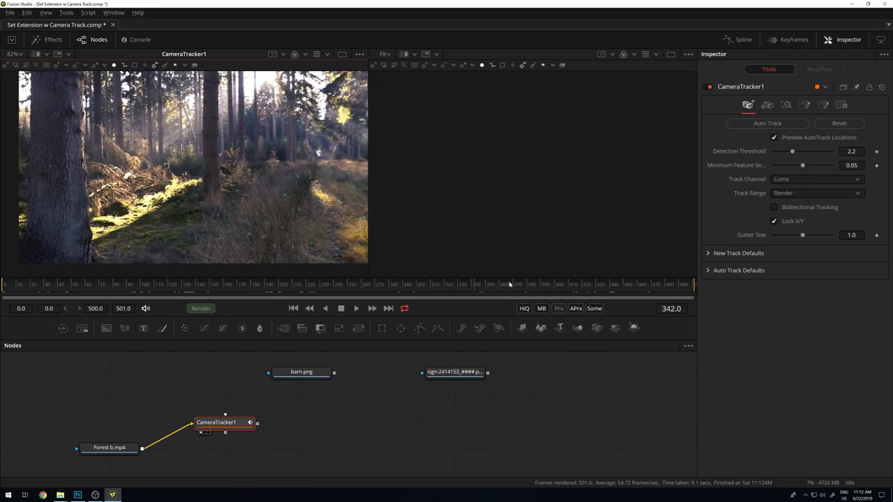
# - Set the camera tracker's film gate to Canon EOS C500 and keep its focal length at 25 mm
pyautogui.moveTo(510, 285); pyautogui.dragTo(653, 286)
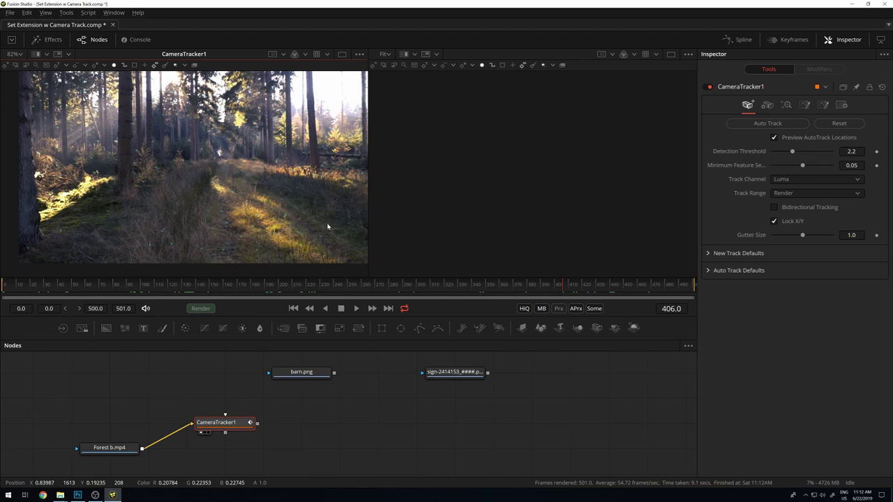
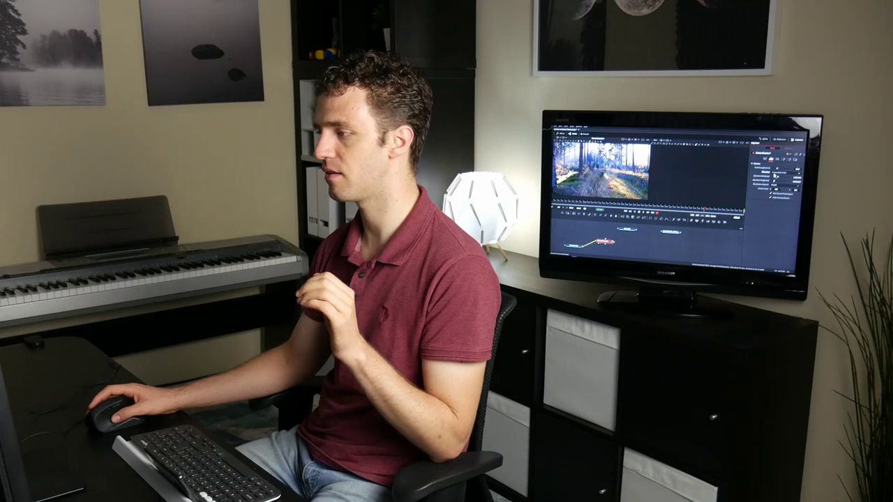
pyautogui.click(775, 174)
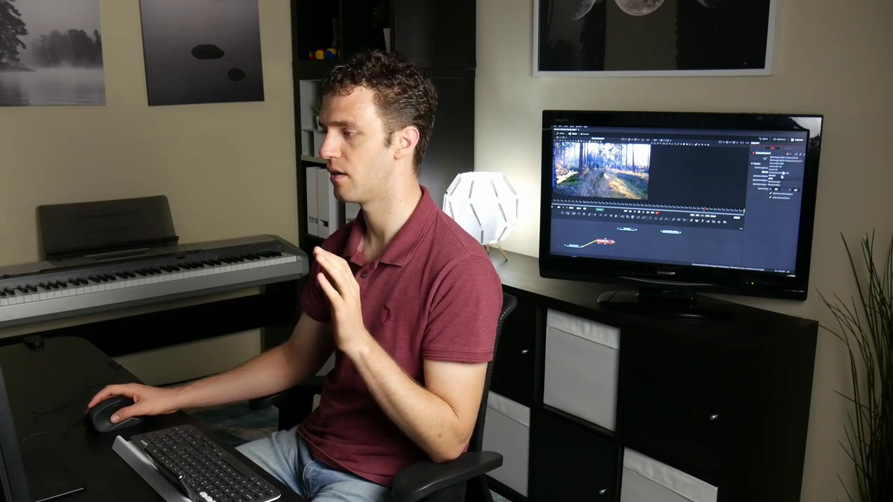
pyautogui.click(780, 165)
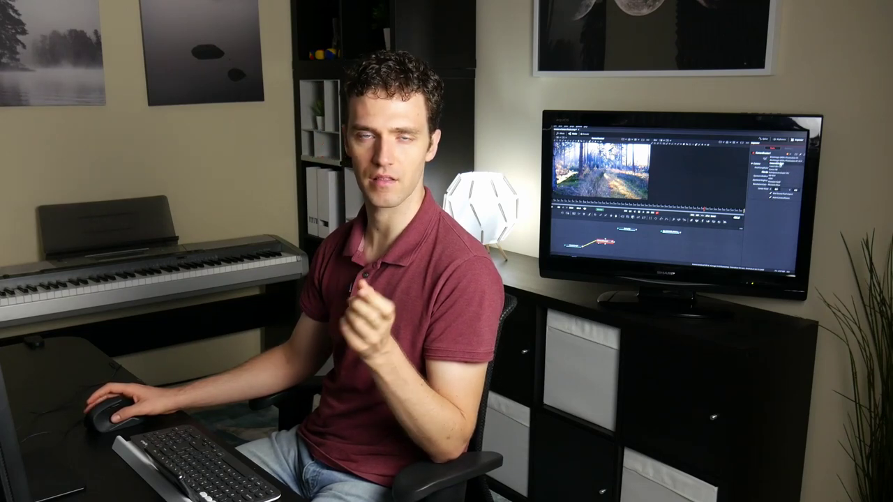
pyautogui.click(759, 173)
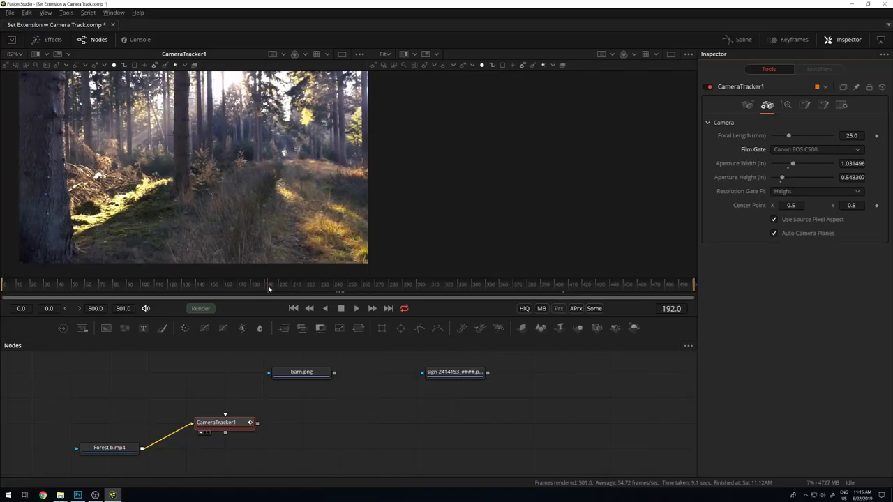
pyautogui.moveTo(269, 288)
pyautogui.mouseDown()
pyautogui.moveTo(293, 289)
pyautogui.moveTo(282, 289)
pyautogui.mouseUp()
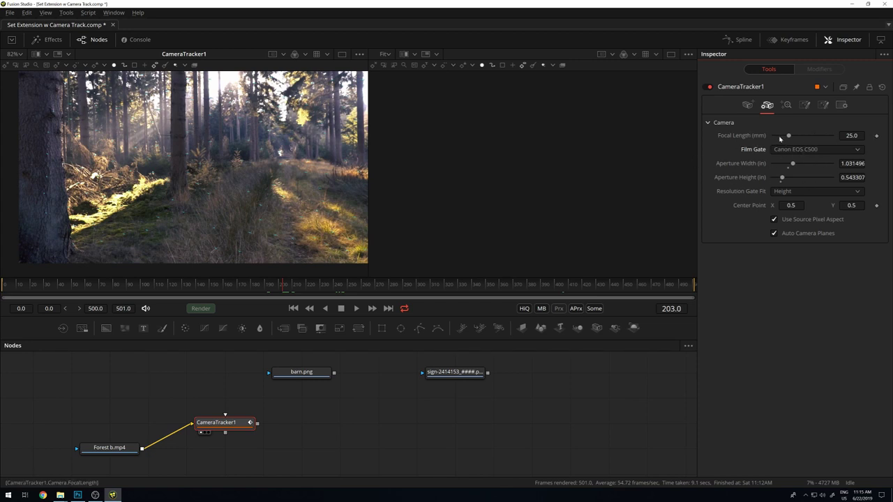
pyautogui.moveTo(788, 137); pyautogui.dragTo(791, 139)
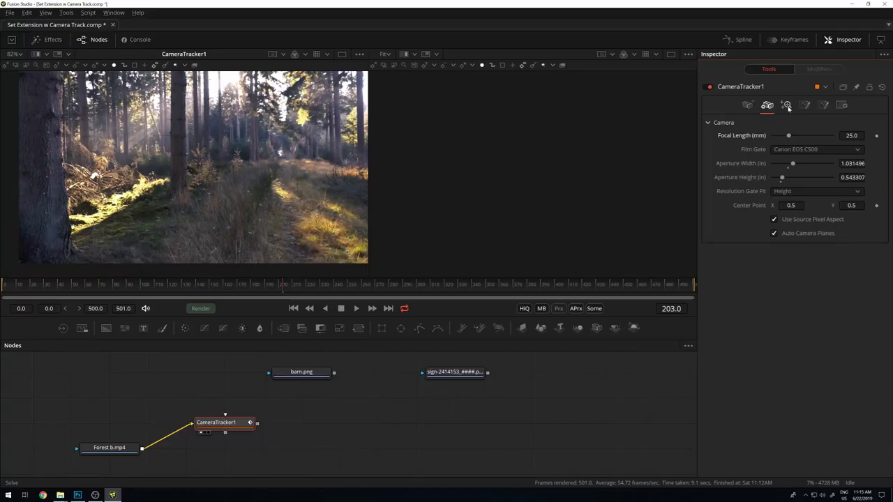
# - Check the camera and solve options, then solve the camera with Auto Select Seed Frames and Refine Focal Length enabled
pyautogui.click(786, 105)
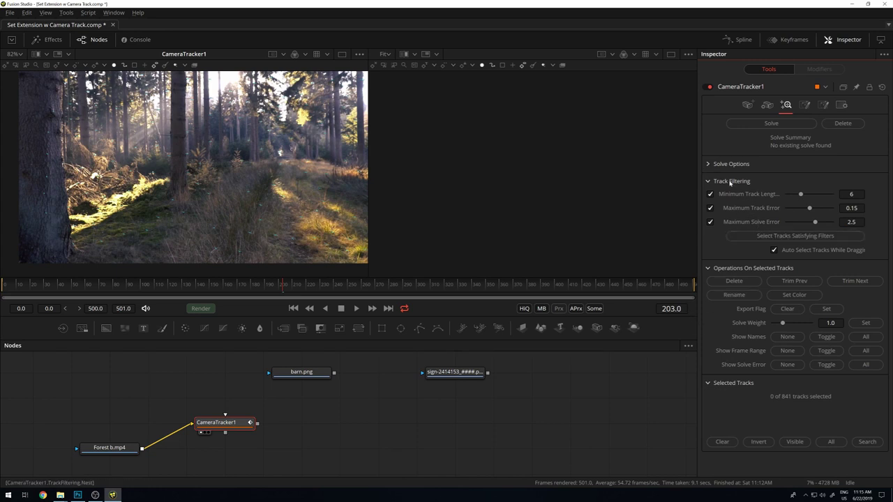
pyautogui.click(707, 165)
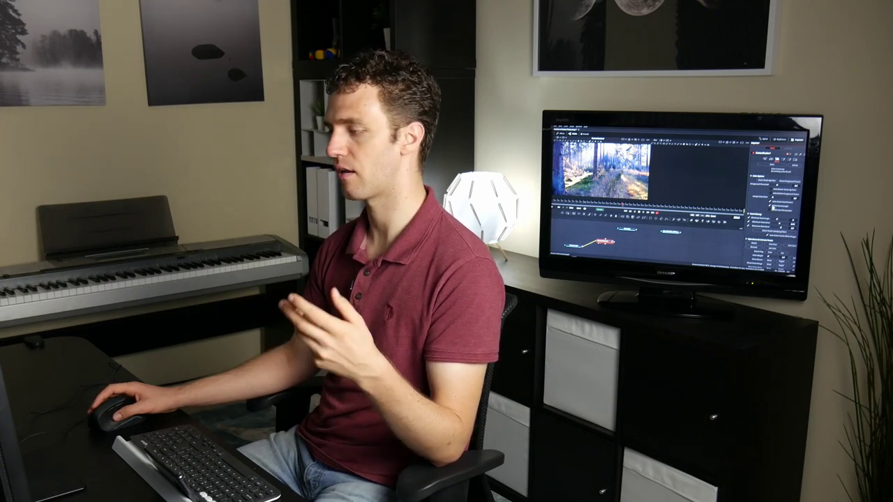
pyautogui.click(771, 159)
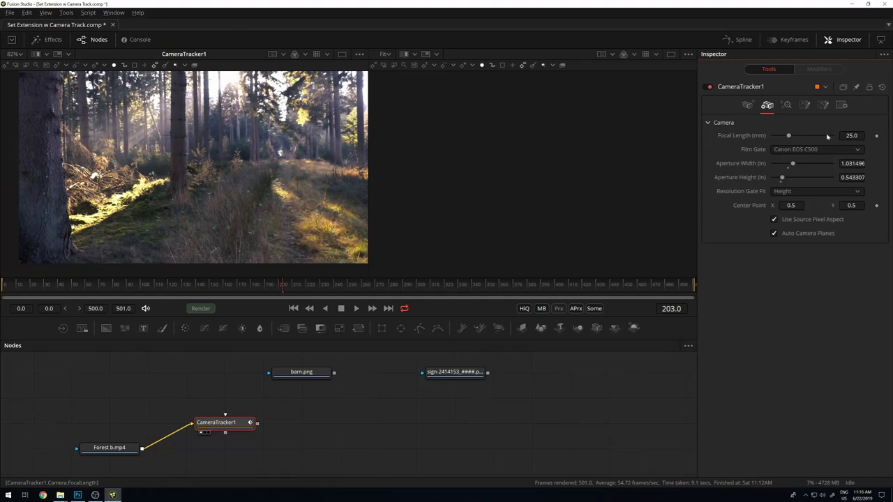
pyautogui.click(786, 105)
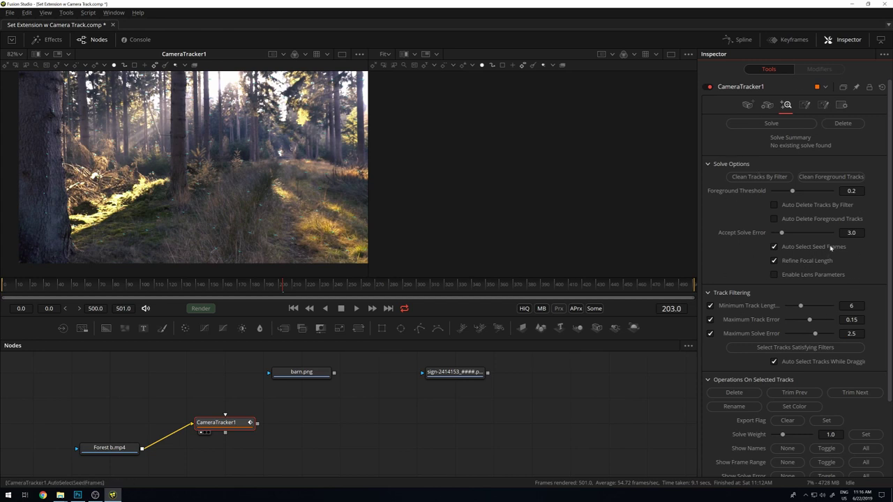
pyautogui.click(773, 124)
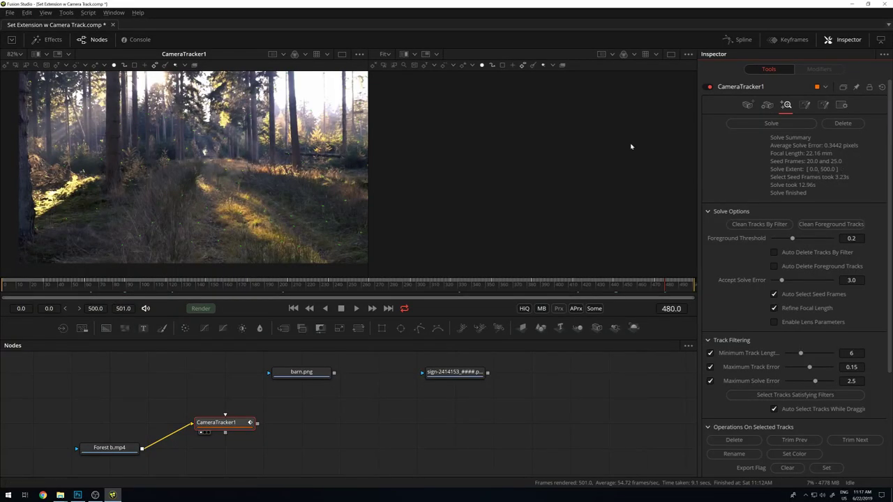
# - Check the solved tracks across the clip and darken the viewer image so the solve-error colors stand out
pyautogui.moveTo(149, 287); pyautogui.dragTo(4, 286)
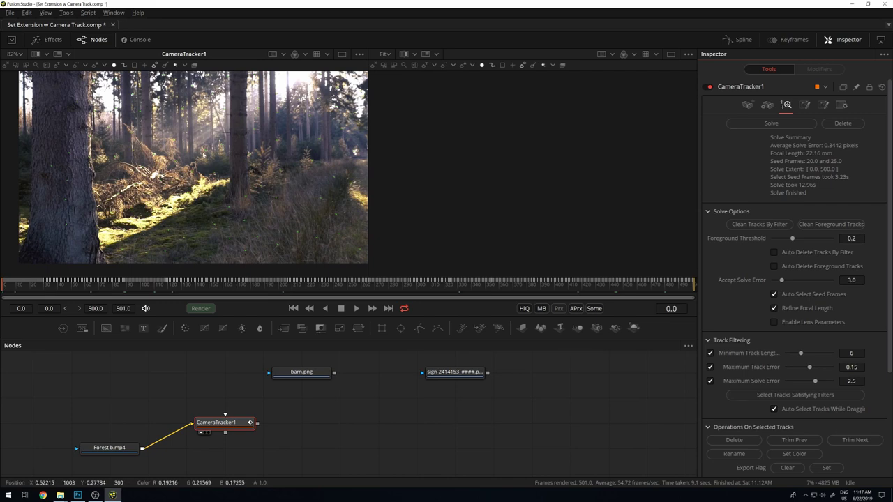
pyautogui.click(345, 290)
pyautogui.moveTo(345, 290); pyautogui.dragTo(423, 291)
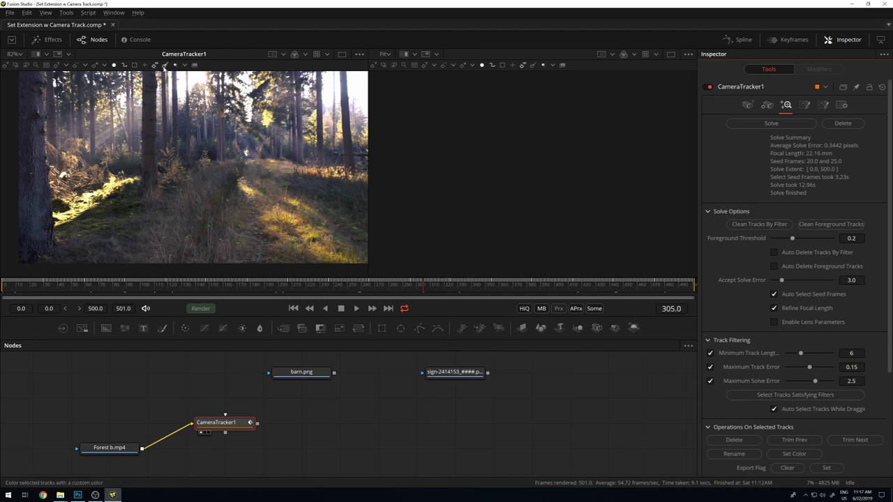
pyautogui.click(185, 66)
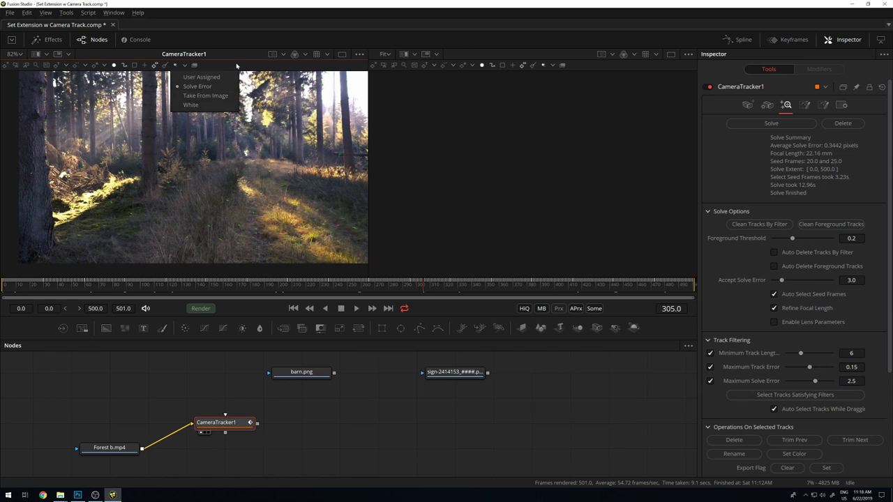
pyautogui.click(208, 63)
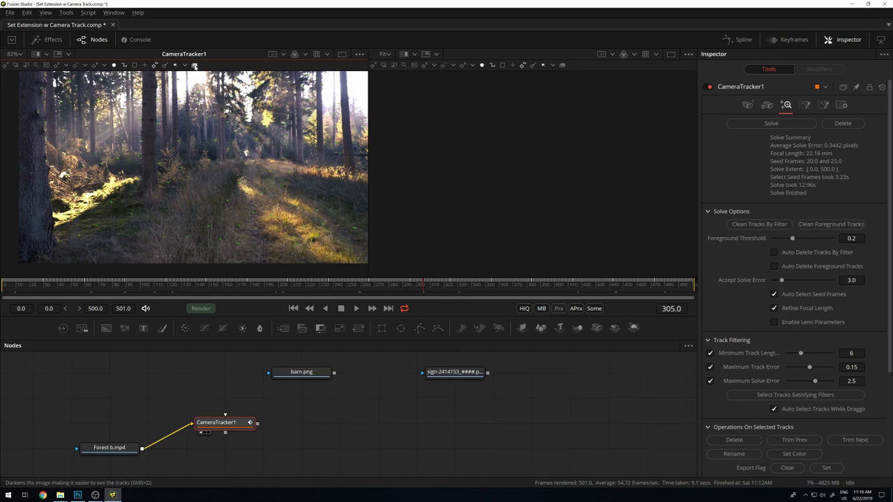
pyautogui.click(195, 66)
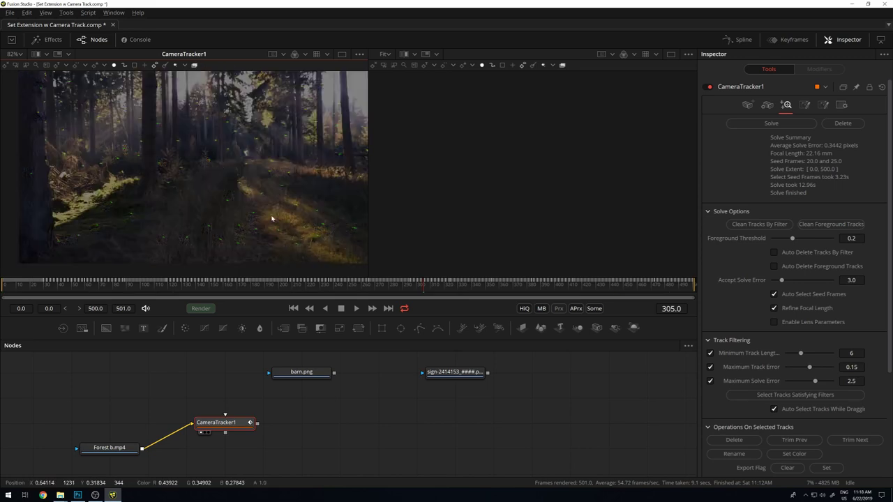
# - Examine the solve-error colors of the tracks around the forest path up close and at an earlier frame
pyautogui.scroll(10, 273, 172)
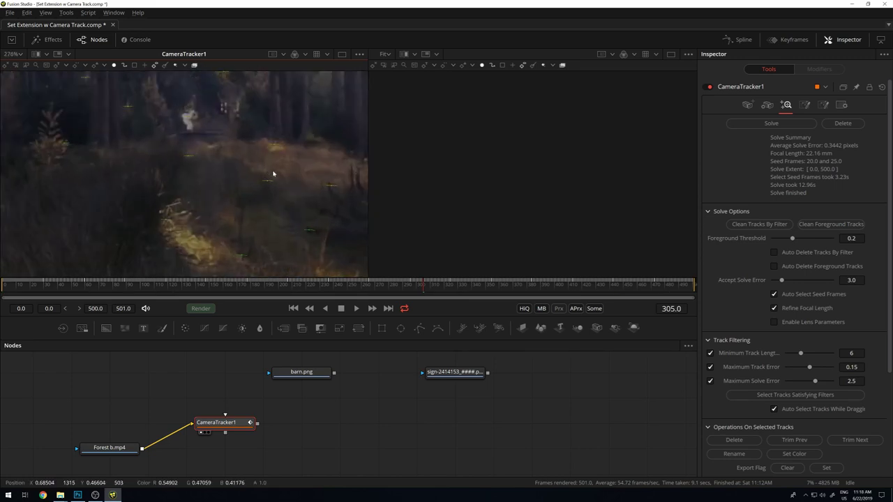
pyautogui.scroll(-3, 264, 189)
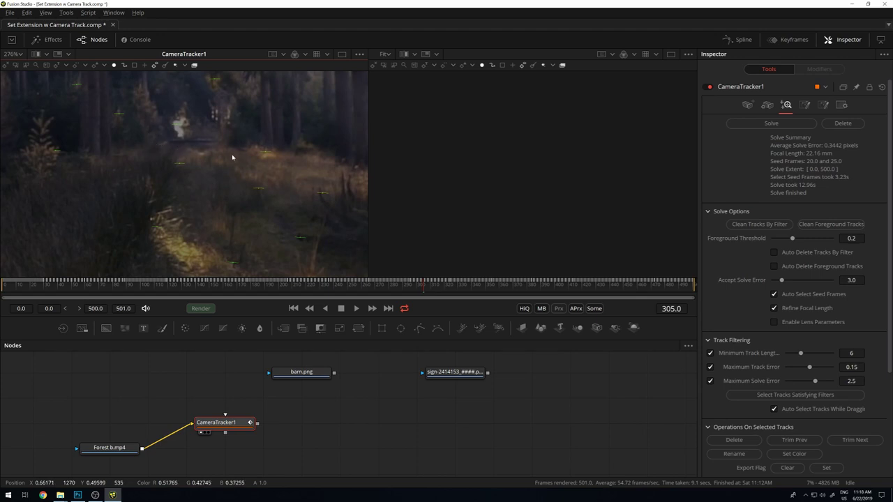
pyautogui.scroll(4, 241, 177)
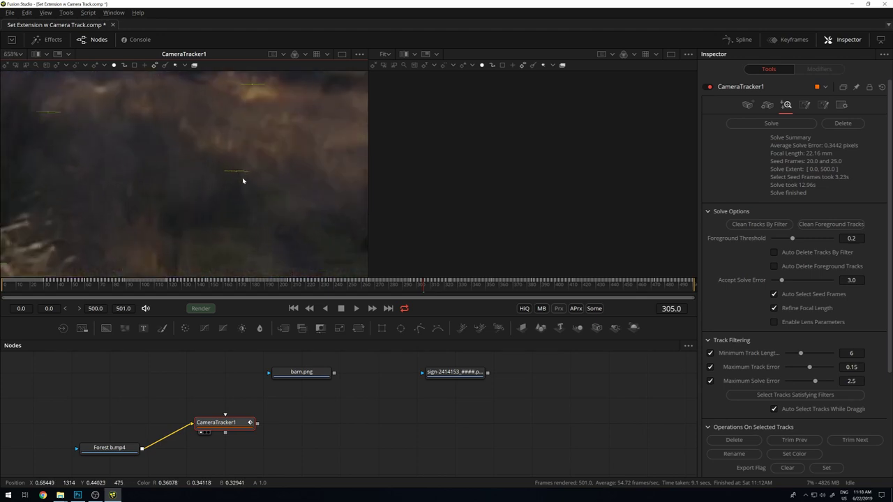
pyautogui.scroll(-12, 282, 180)
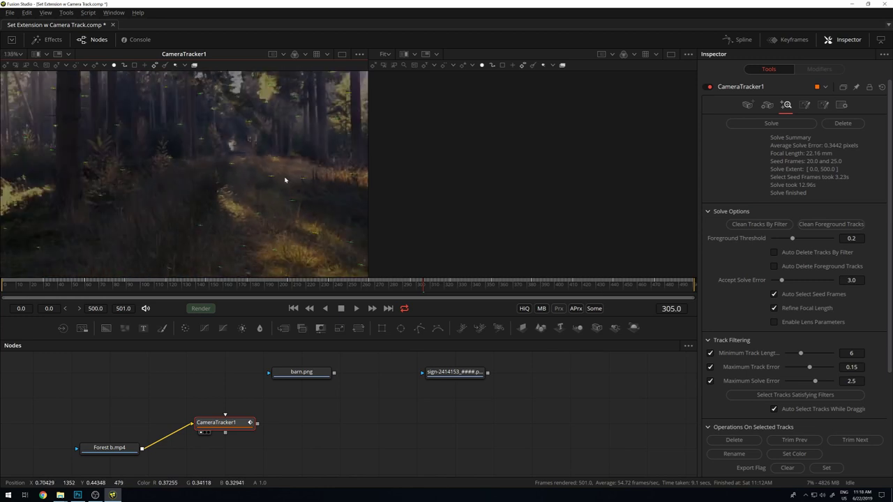
pyautogui.scroll(1, 285, 181)
pyautogui.moveTo(168, 280); pyautogui.dragTo(242, 287)
pyautogui.click(379, 286)
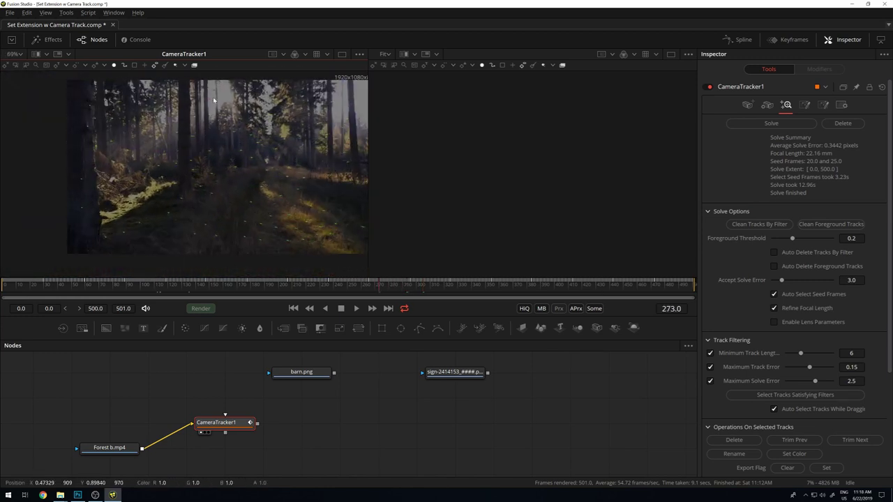
# - Inspect the red high-error track beside the tree trunk against the bright sky over several frames
pyautogui.scroll(2, 210, 104)
pyautogui.scroll(5, 210, 103)
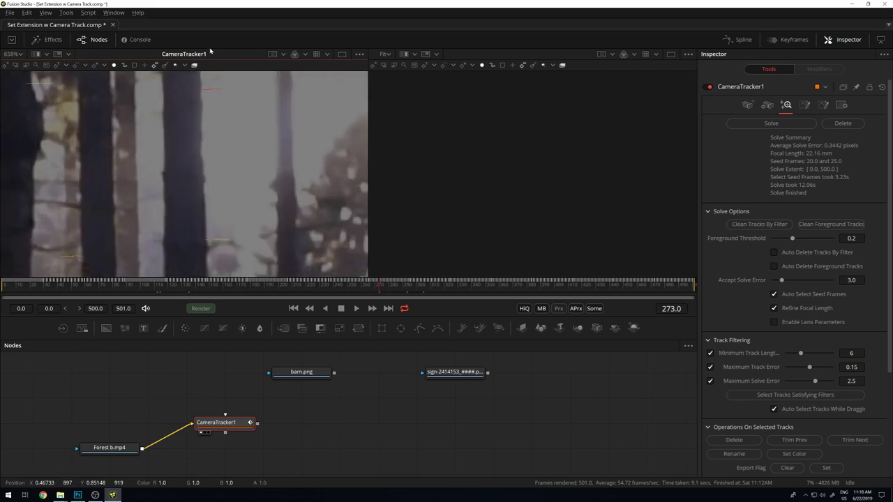
pyautogui.scroll(2, 209, 87)
pyautogui.scroll(1, 209, 102)
pyautogui.moveTo(207, 90); pyautogui.dragTo(206, 172)
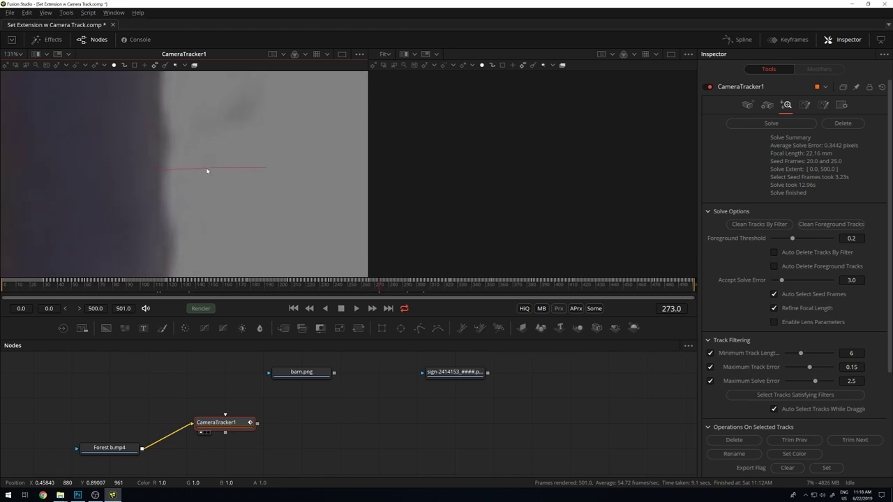
pyautogui.moveTo(379, 291)
pyautogui.mouseDown()
pyautogui.moveTo(363, 293)
pyautogui.moveTo(373, 293)
pyautogui.mouseUp()
pyautogui.press('space')
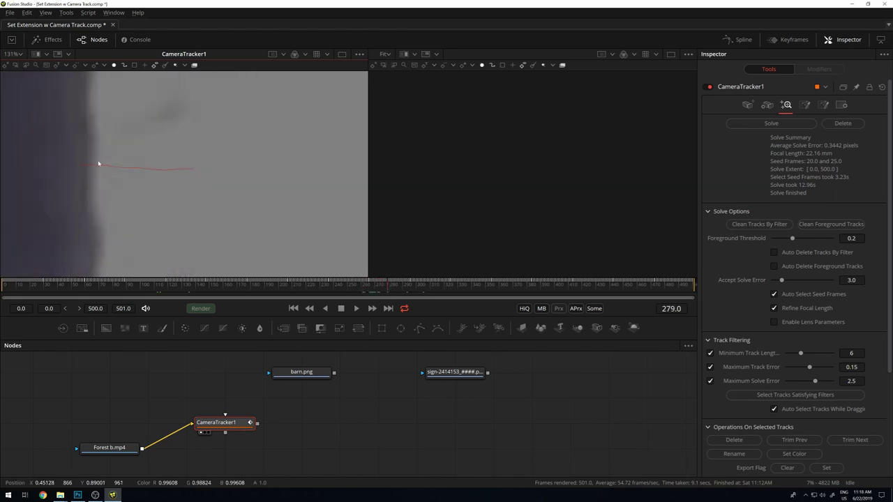
pyautogui.scroll(5, 96, 175)
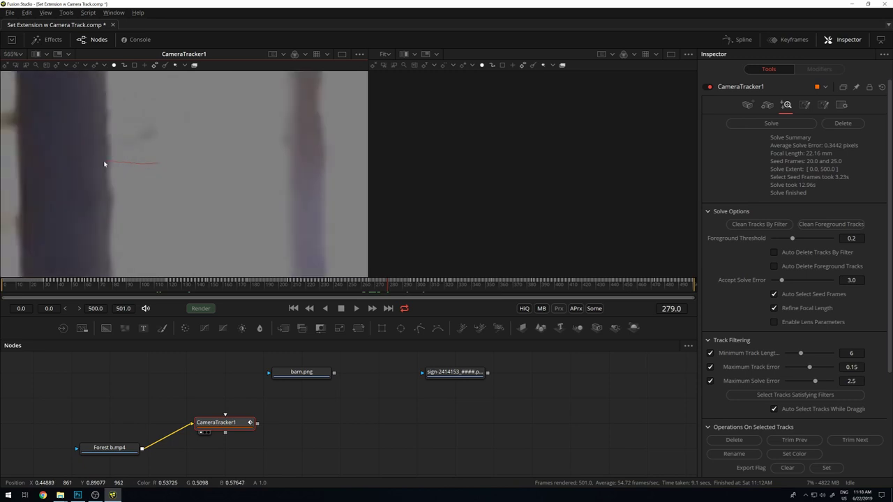
# - Show the solve error values of all tracks over the darkened forest image
pyautogui.scroll(-4, 108, 175)
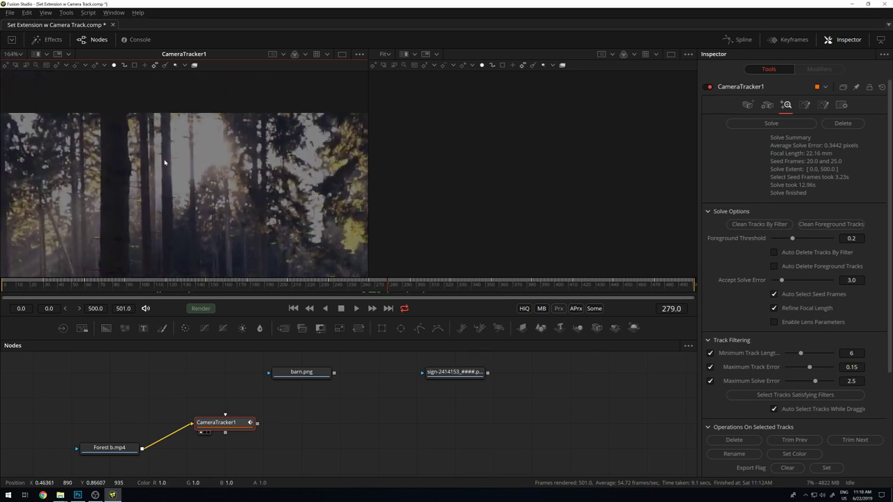
pyautogui.scroll(-2, 174, 178)
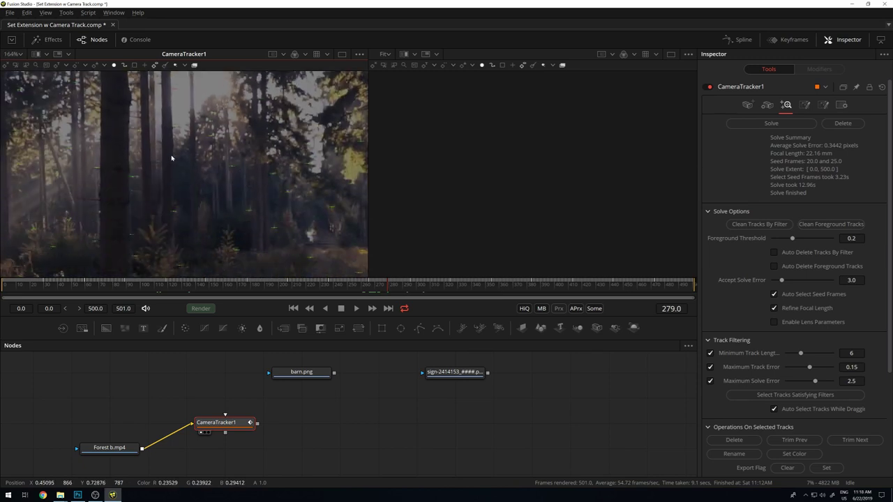
pyautogui.scroll(-2, 171, 159)
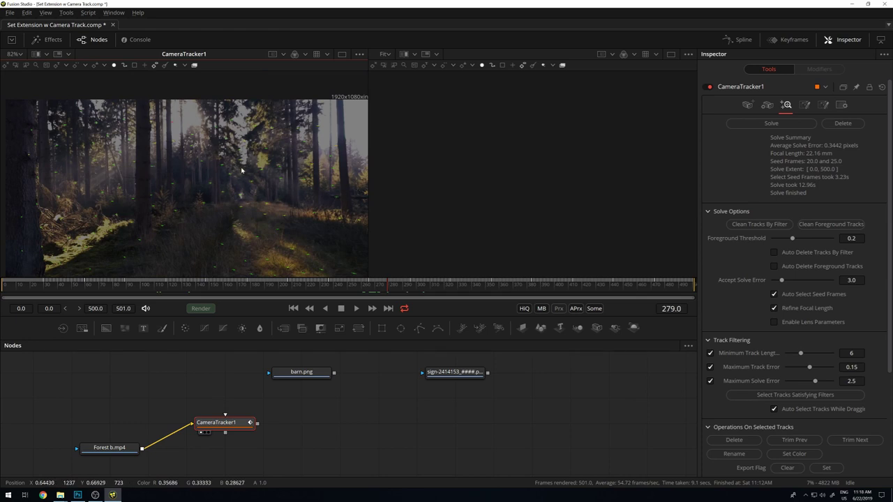
pyautogui.click(101, 67)
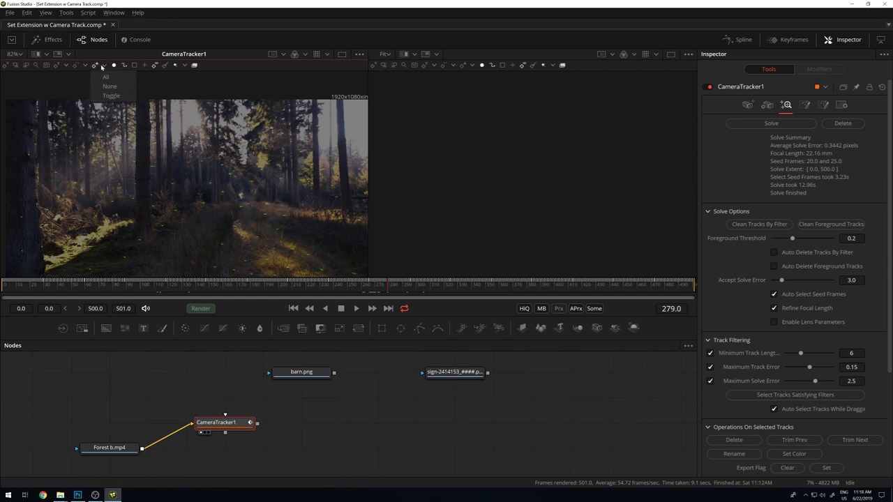
pyautogui.click(106, 77)
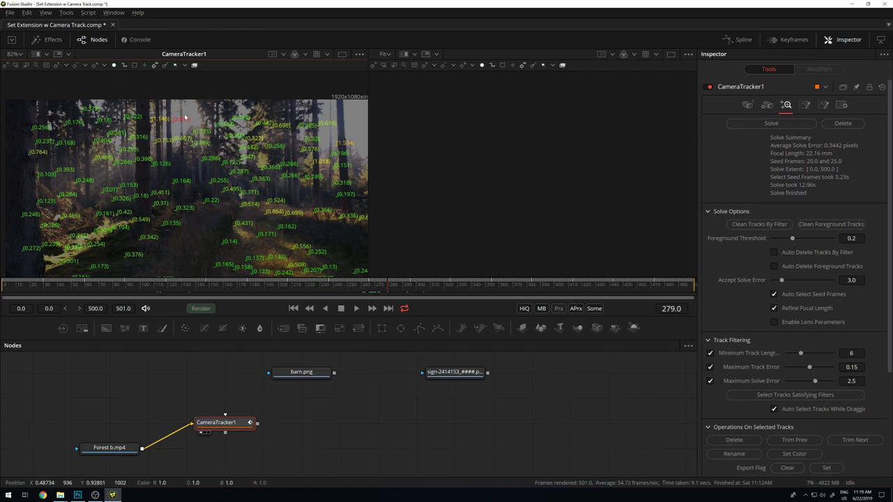
# - Review the tracking, solve and camera settings alongside the individual tracks' solve errors
pyautogui.click(747, 105)
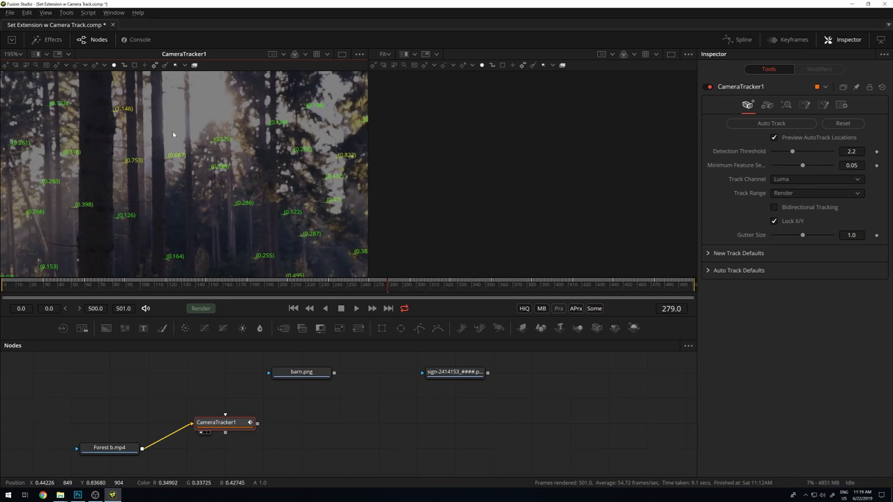
pyautogui.click(786, 105)
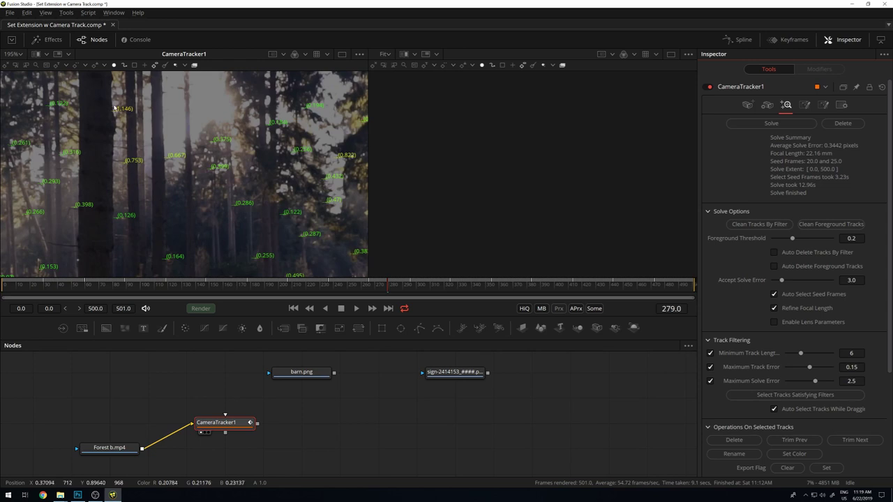
pyautogui.scroll(-5, 309, 150)
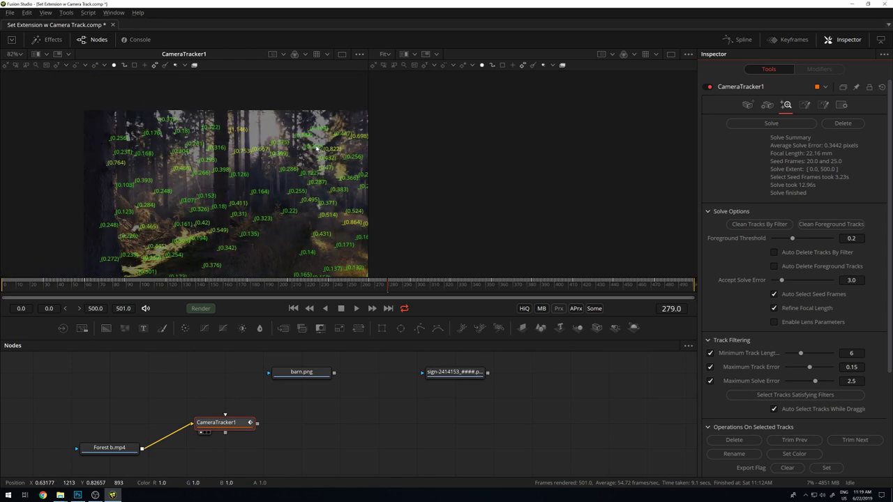
pyautogui.click(767, 105)
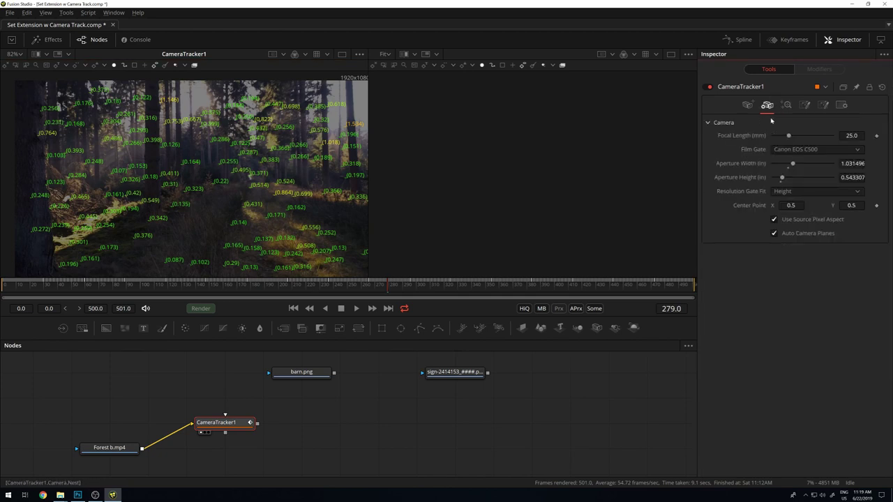
# - Return to the camera tracker's solve settings and deselect all tracks
pyautogui.click(787, 104)
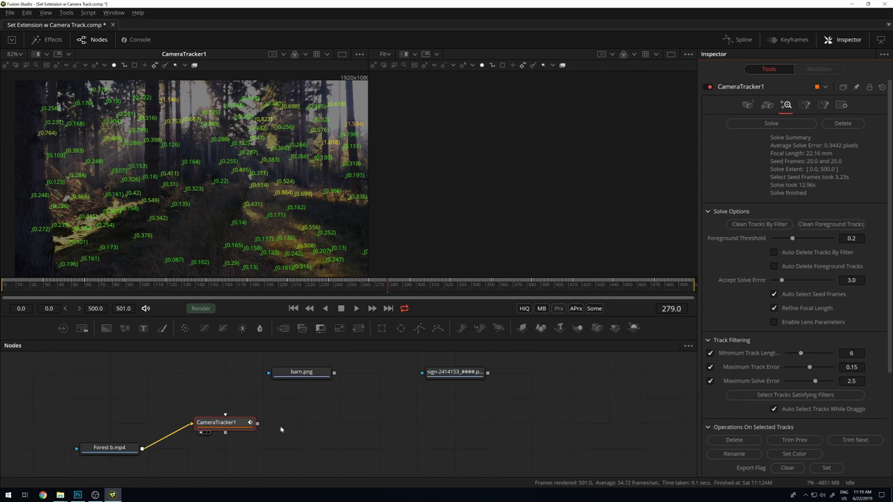
pyautogui.scroll(-2, 234, 408)
pyautogui.scroll(2, 233, 398)
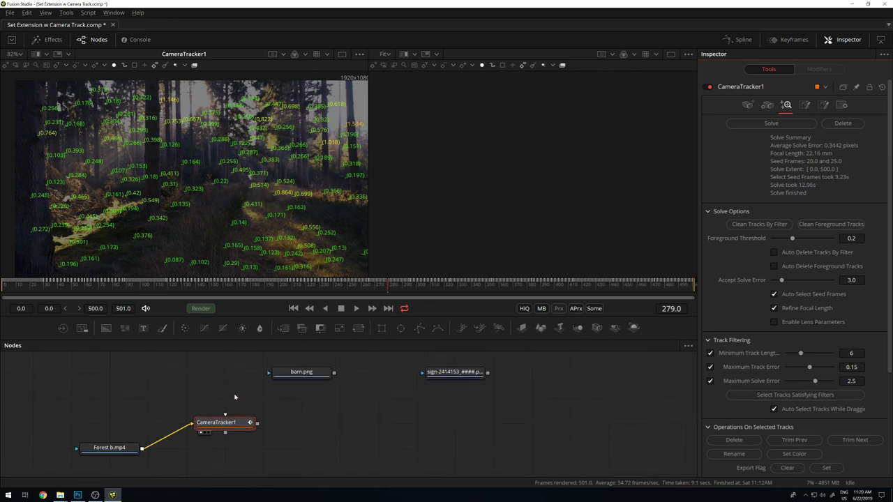
pyautogui.click(104, 64)
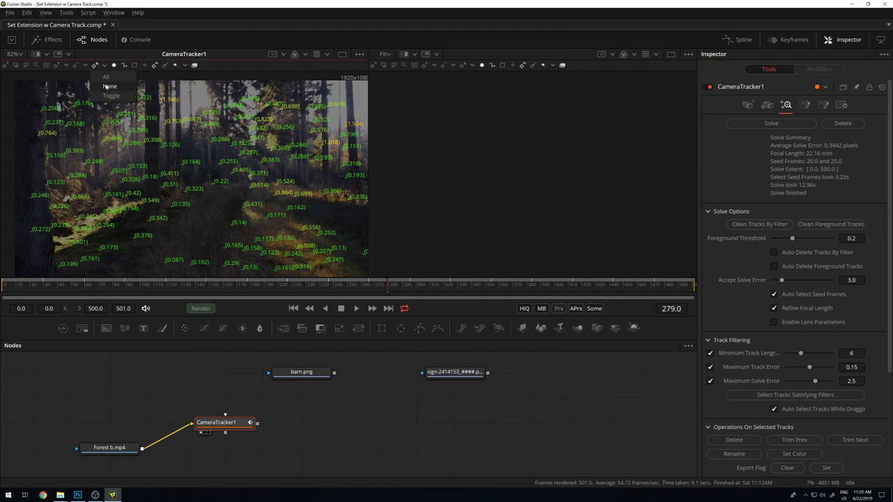
pyautogui.click(110, 85)
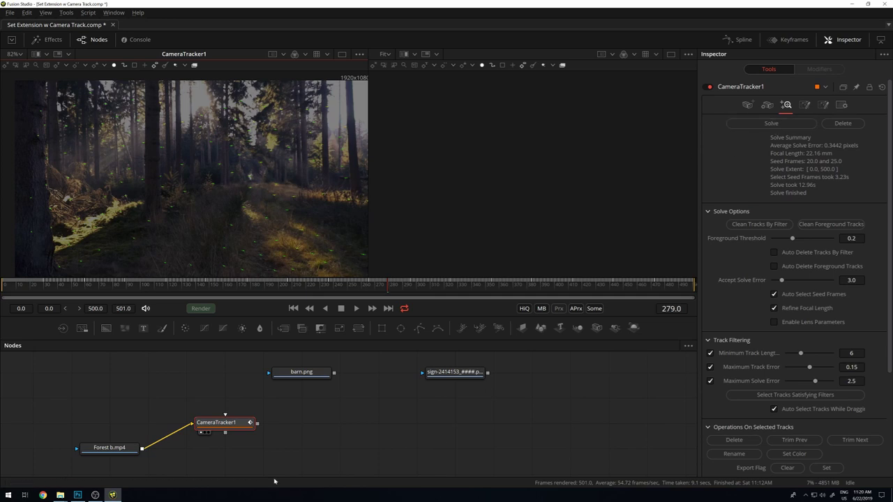
# - Add a Merge3D node beside CameraTracker1 and feed the tracker's scene output into it
pyautogui.scroll(-2, 395, 440)
pyautogui.scroll(1, 395, 441)
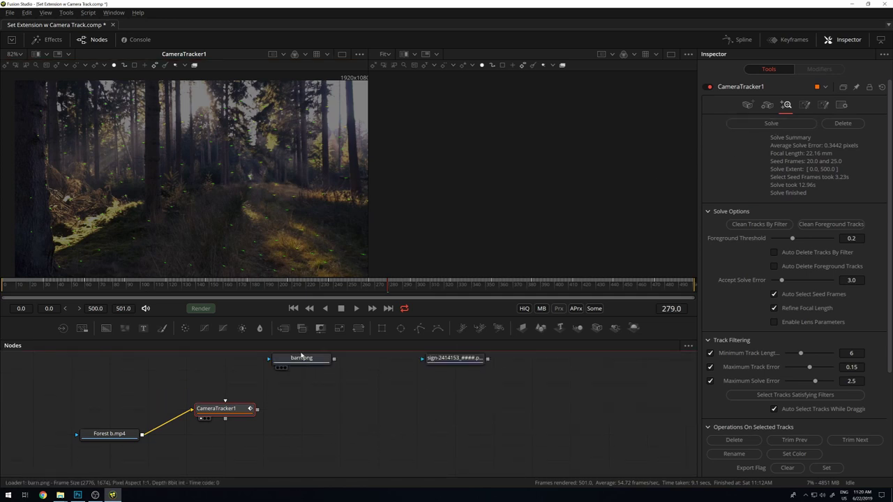
pyautogui.click(579, 328)
pyautogui.moveTo(298, 419); pyautogui.dragTo(335, 420)
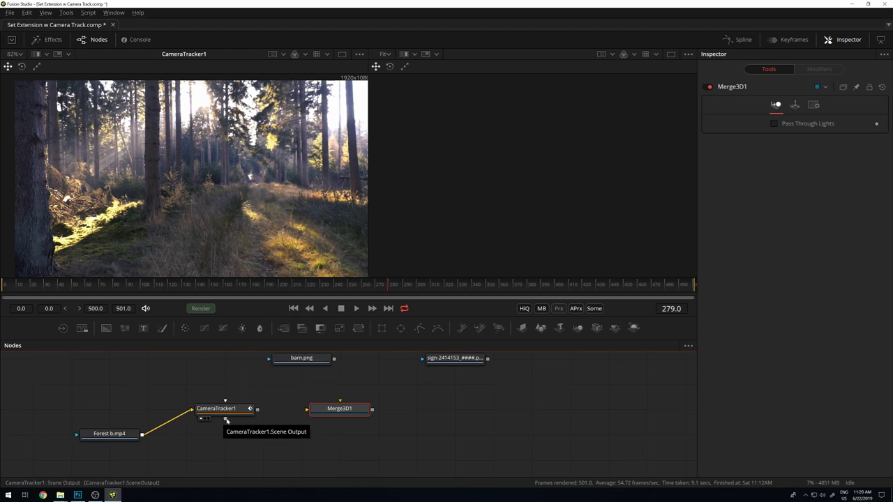
pyautogui.moveTo(225, 419); pyautogui.dragTo(388, 417)
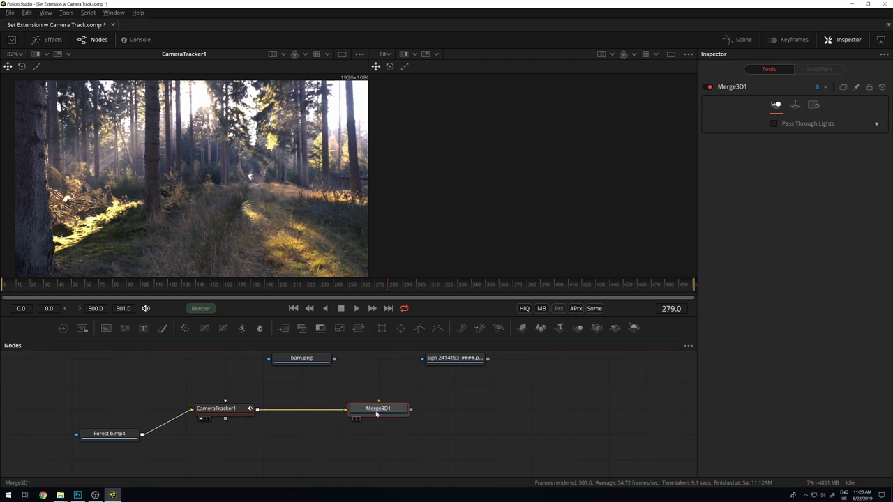
# - Show Merge3D1 in the second viewer and examine the solved point cloud and the camera's path, including at frame 258
pyautogui.moveTo(377, 415); pyautogui.dragTo(558, 170)
pyautogui.scroll(-5, 562, 200)
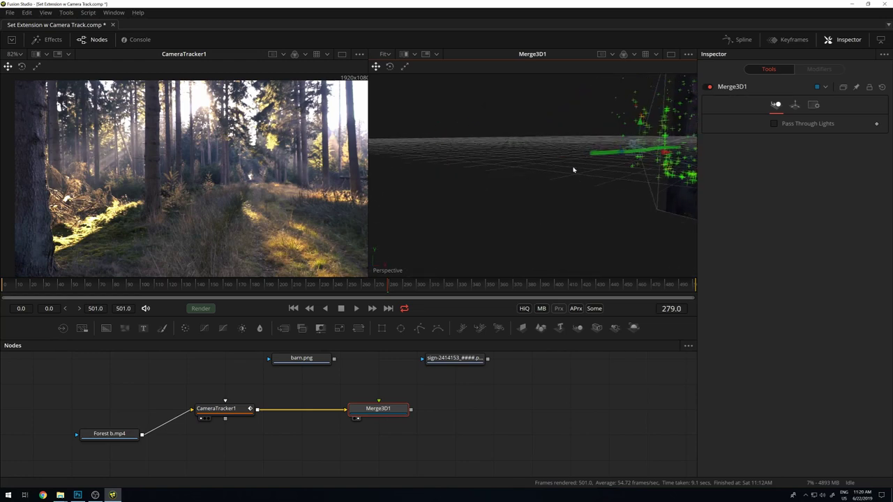
pyautogui.moveTo(618, 198); pyautogui.dragTo(520, 246)
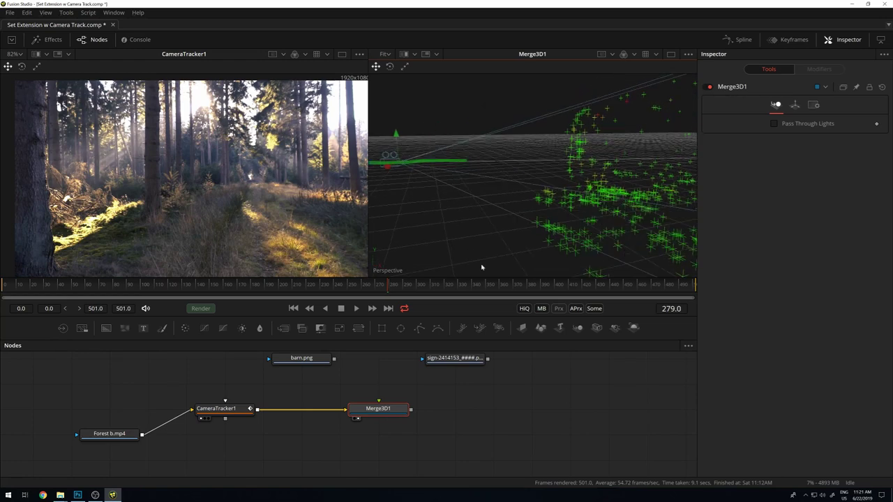
pyautogui.moveTo(375, 290)
pyautogui.mouseDown()
pyautogui.moveTo(112, 284)
pyautogui.moveTo(359, 285)
pyautogui.mouseUp()
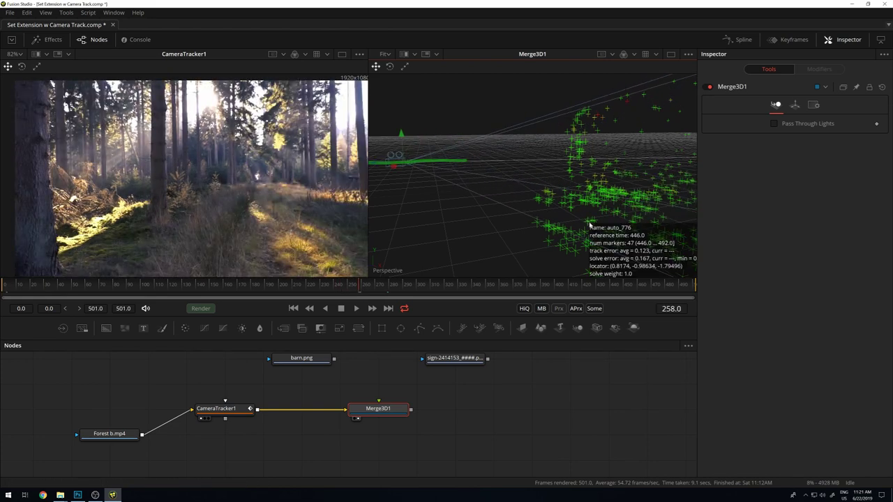
pyautogui.moveTo(512, 219)
pyautogui.mouseDown()
pyautogui.moveTo(595, 227)
pyautogui.moveTo(635, 243)
pyautogui.moveTo(562, 245)
pyautogui.moveTo(507, 218)
pyautogui.mouseUp()
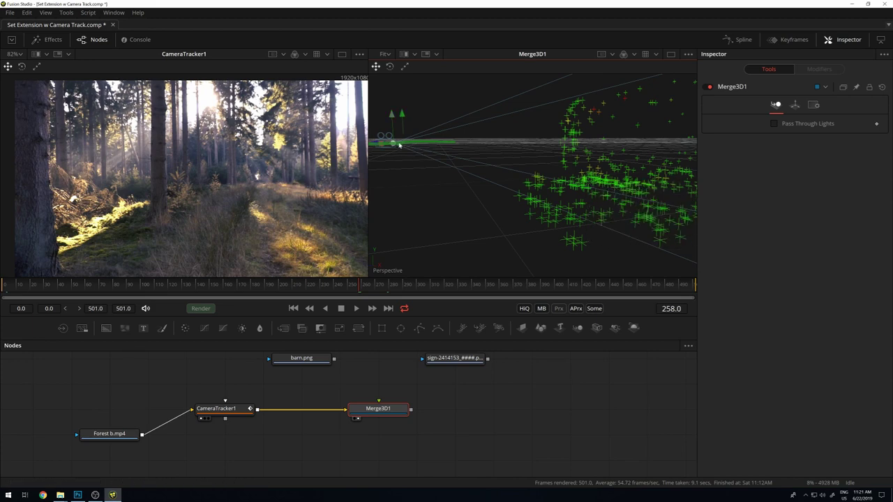
pyautogui.moveTo(403, 205); pyautogui.dragTo(440, 214)
pyautogui.moveTo(507, 239); pyautogui.dragTo(480, 165)
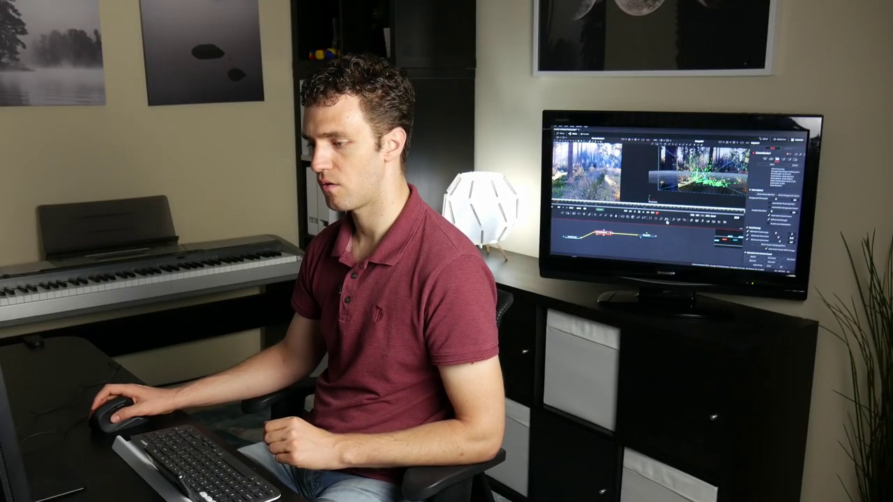
# - Export the solved scene from CameraTracker1 as separate 3D nodes and enlarge the node workspace
pyautogui.click(783, 160)
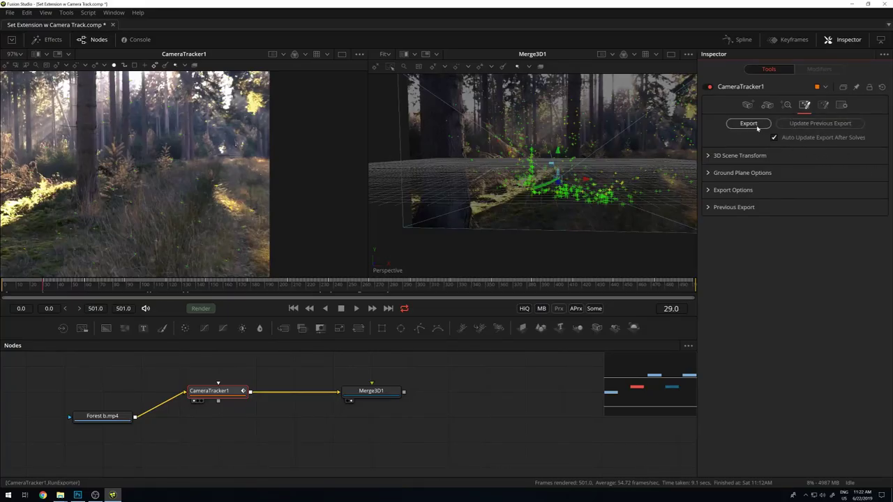
pyautogui.click(758, 124)
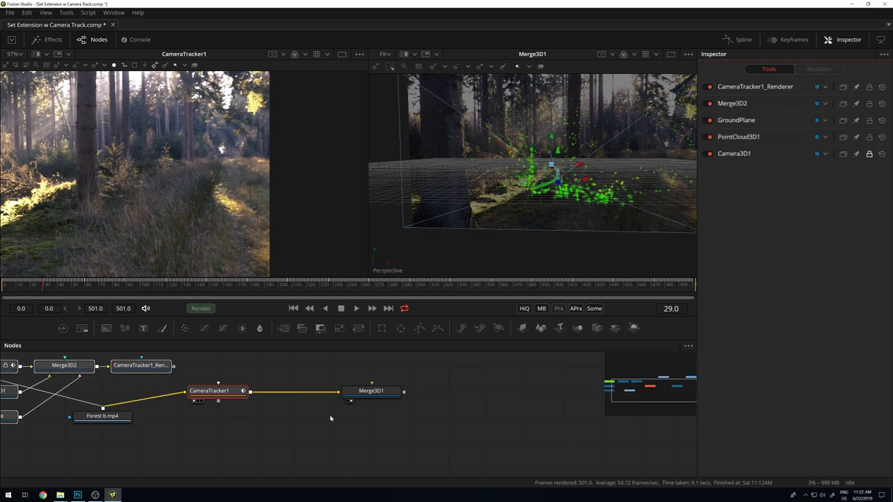
pyautogui.moveTo(394, 338); pyautogui.dragTo(417, 262)
pyautogui.moveTo(228, 437); pyautogui.dragTo(432, 455)
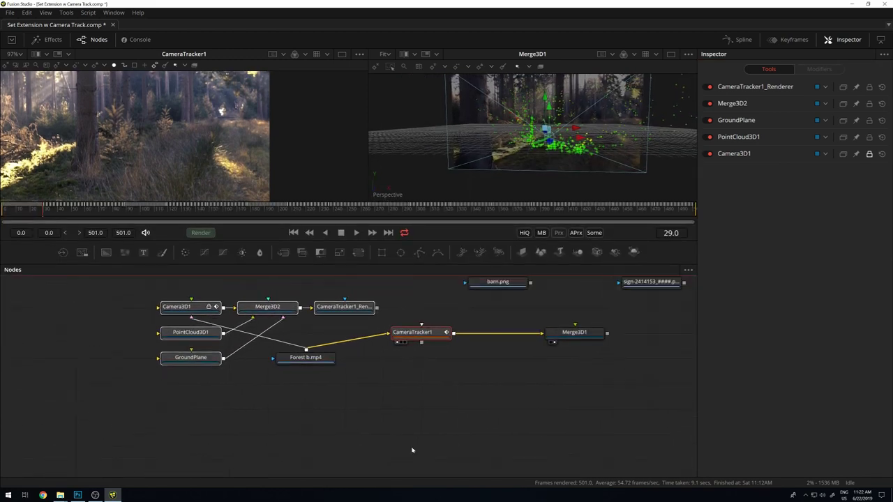
# - Rearrange the flow so the exported camera, point cloud, ground plane, merge and renderer nodes sit to the right of Forest b.mp4, below CameraTracker1
pyautogui.moveTo(92, 286); pyautogui.dragTo(354, 372)
pyautogui.moveTo(356, 317); pyautogui.dragTo(660, 419)
pyautogui.moveTo(614, 458); pyautogui.dragTo(381, 397)
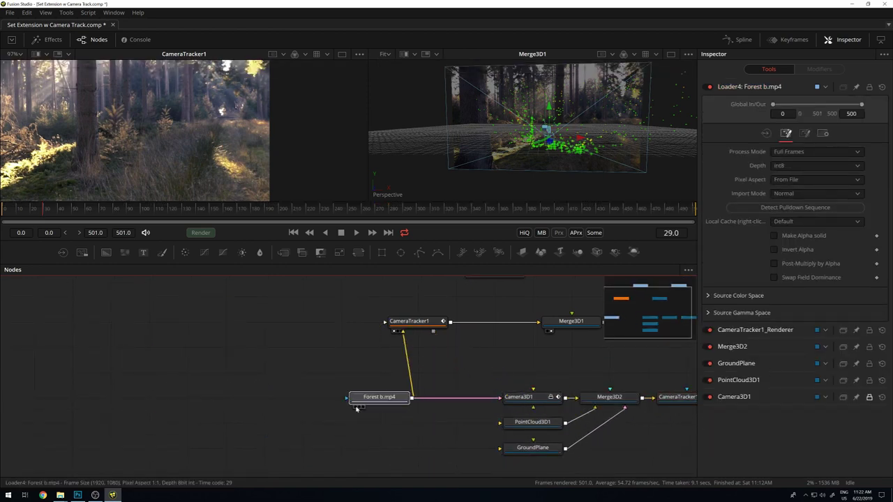
# - Review the exported Camera3D1, PointCloud3D1 and GroundPlane nodes with Merge3D2 shown in the first viewer
pyautogui.moveTo(568, 368); pyautogui.dragTo(364, 333)
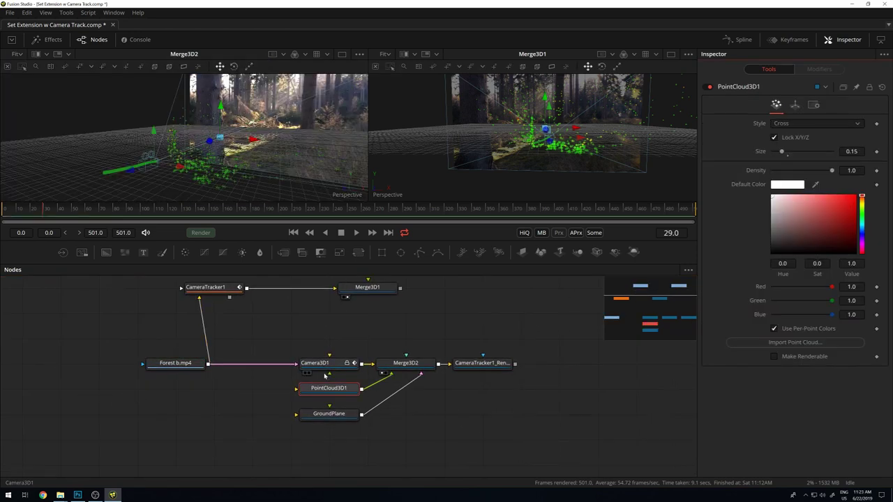
pyautogui.click(340, 366)
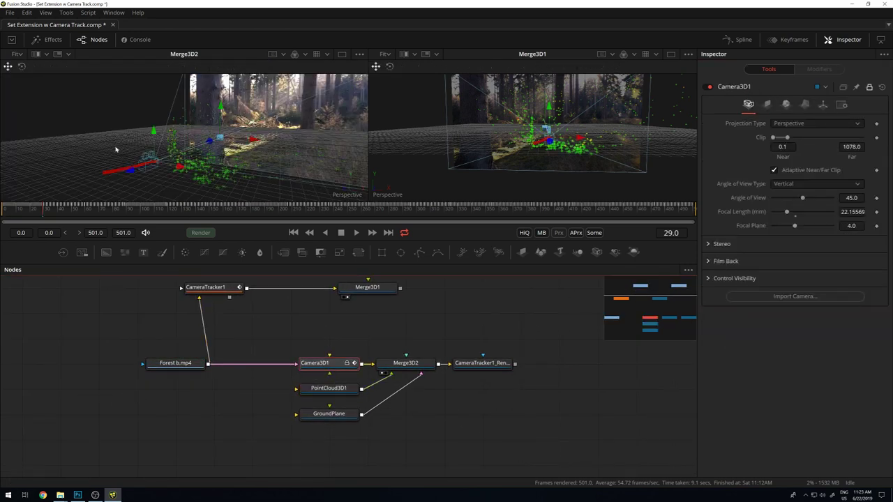
pyautogui.click(323, 392)
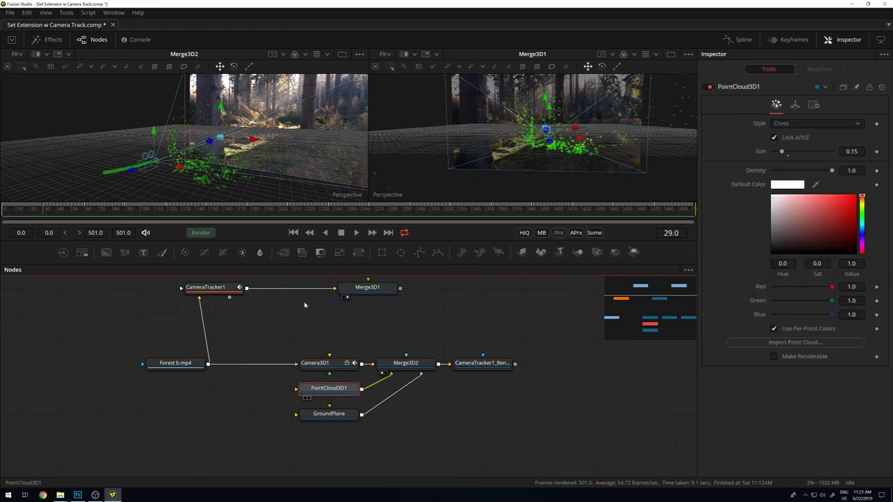
pyautogui.click(333, 417)
pyautogui.moveTo(330, 166); pyautogui.dragTo(261, 169)
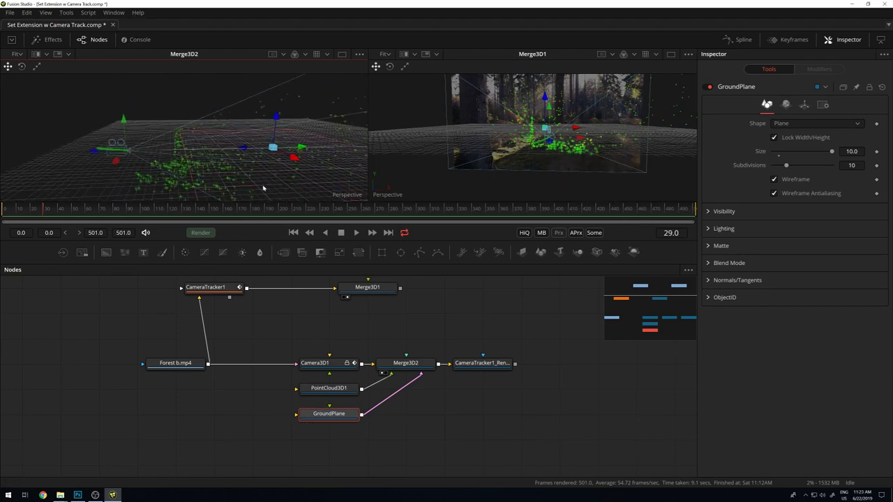
# - Move the CameraTracker1_Renderer node well to the right of Merge3D2 to make room between them
pyautogui.click(495, 363)
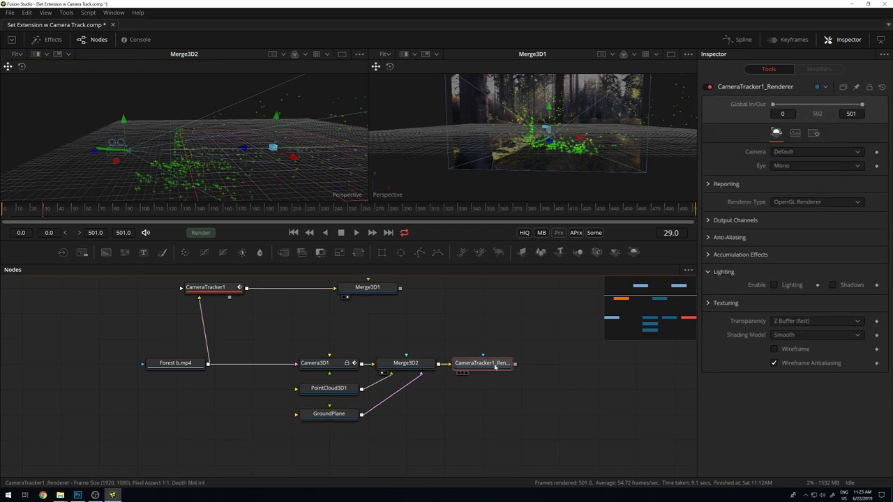
pyautogui.moveTo(500, 360); pyautogui.dragTo(691, 357)
pyautogui.moveTo(513, 344); pyautogui.dragTo(443, 341)
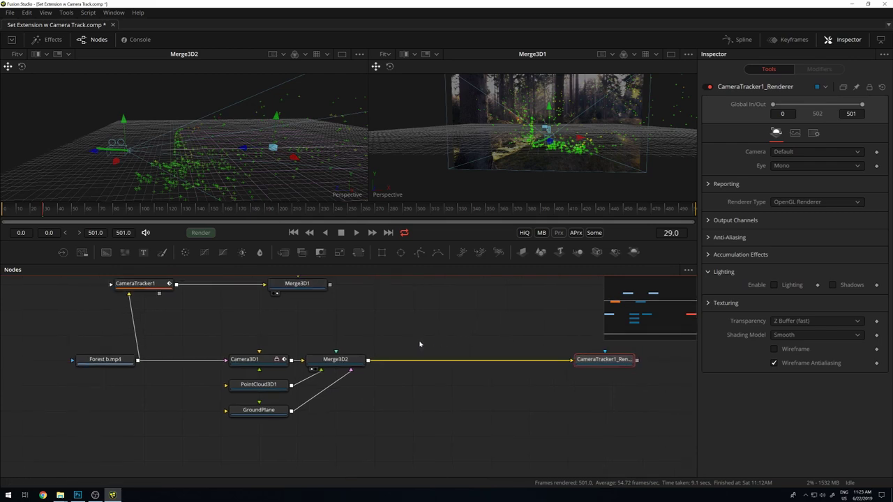
# - Disconnect Forest b.mp4 from Camera3D1 and reconnect it to compare the camera's image plane in the 3D view
pyautogui.moveTo(276, 158); pyautogui.dragTo(201, 153)
pyautogui.moveTo(306, 148); pyautogui.dragTo(246, 157)
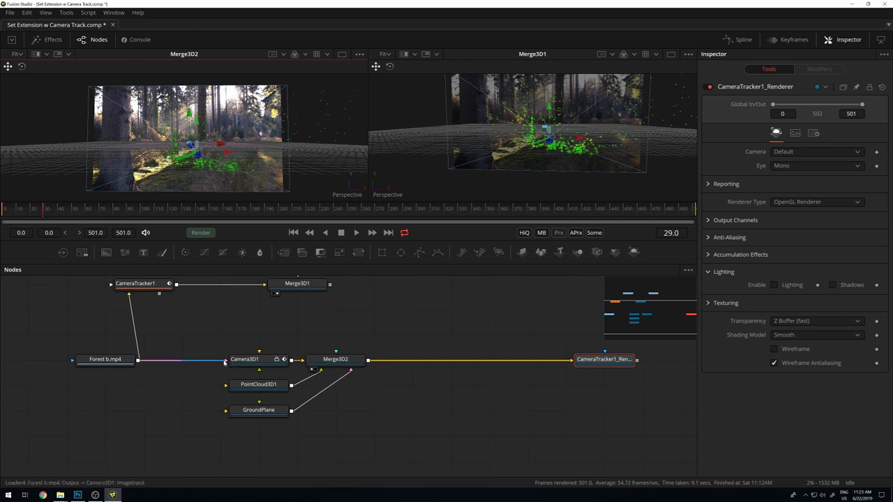
pyautogui.moveTo(225, 361); pyautogui.dragTo(205, 405)
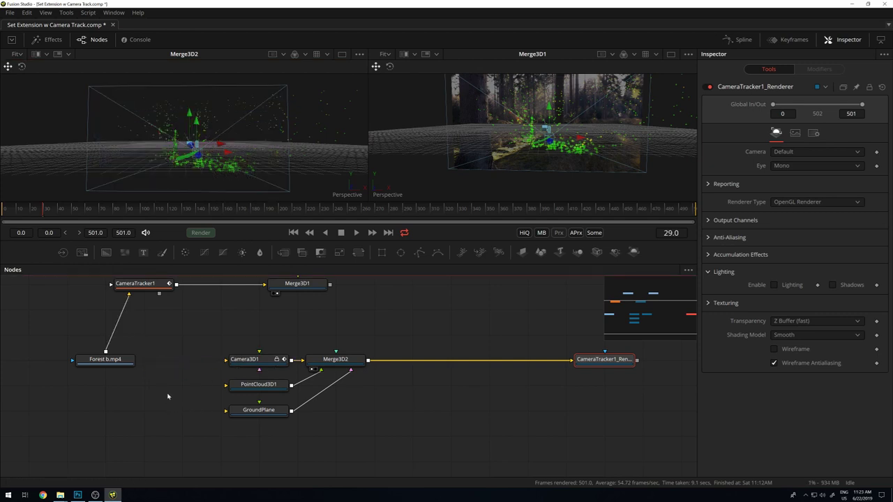
pyautogui.moveTo(106, 352); pyautogui.dragTo(263, 363)
pyautogui.moveTo(314, 151); pyautogui.dragTo(279, 183)
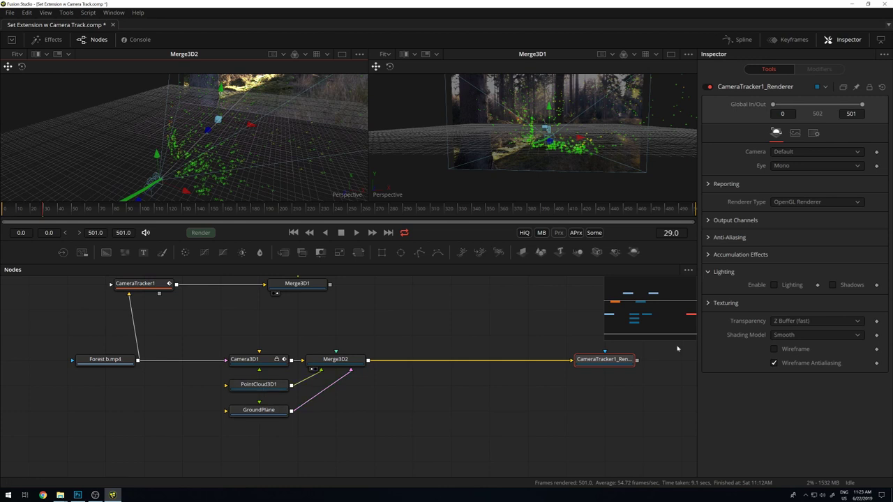
# - Show the renderer's output in the second viewer and turn off the wireframe display of GroundPlane
pyautogui.moveTo(598, 358); pyautogui.dragTo(545, 181)
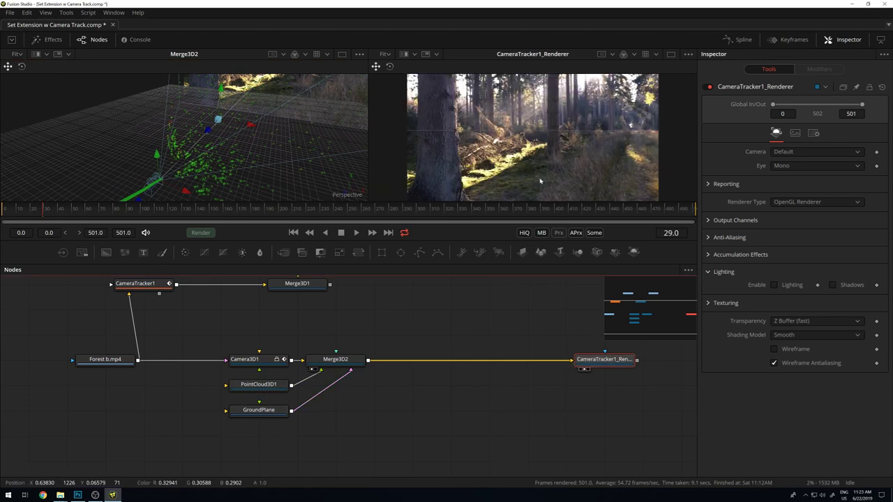
pyautogui.click(258, 410)
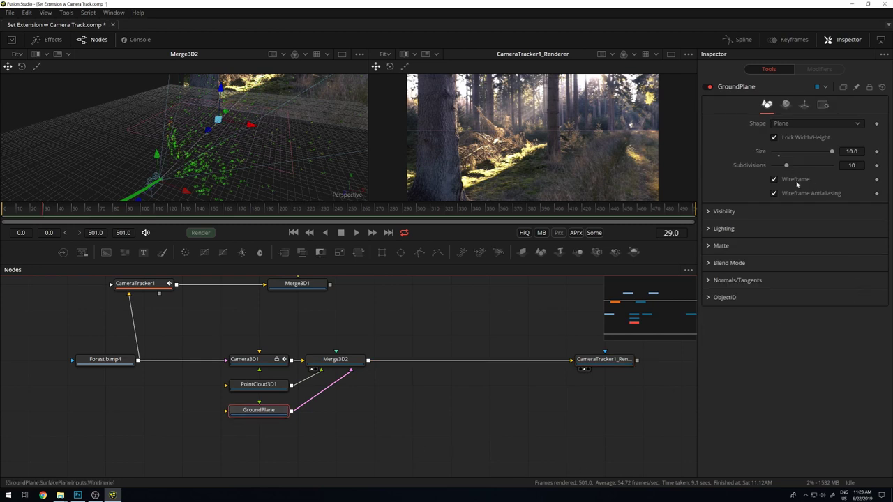
pyautogui.click(787, 182)
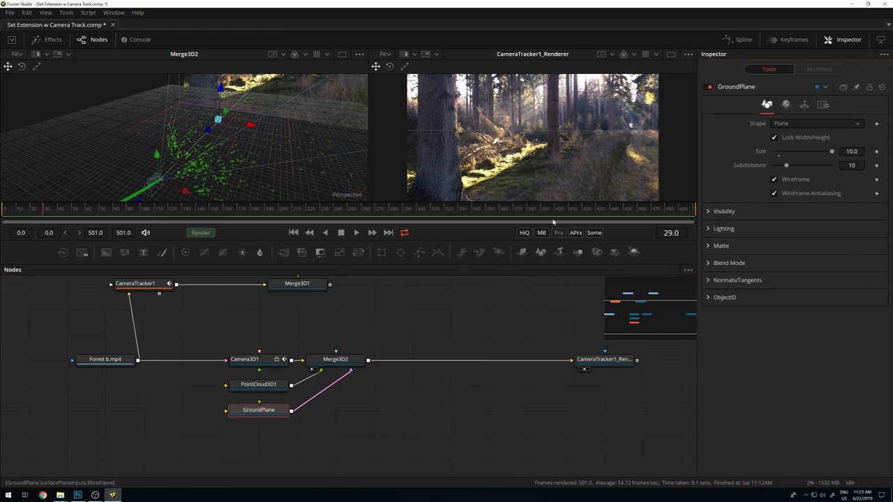
pyautogui.moveTo(343, 162); pyautogui.dragTo(368, 163)
pyautogui.moveTo(234, 119); pyautogui.dragTo(254, 121)
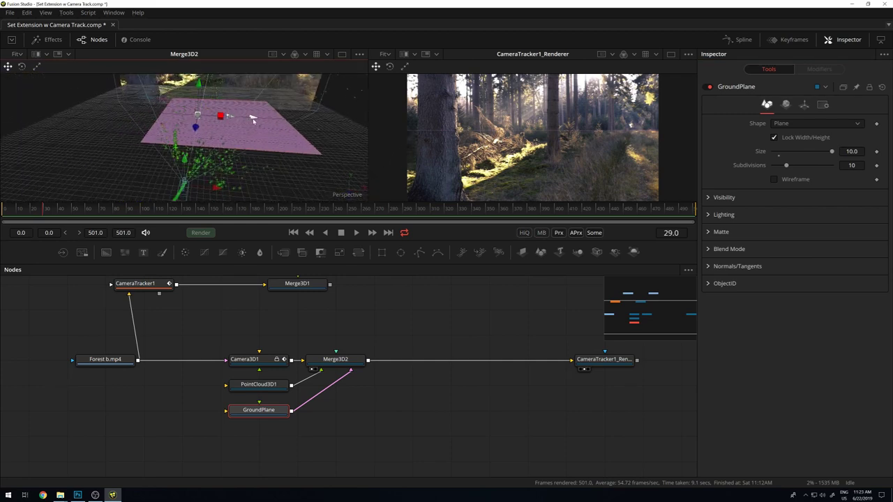
# - Lower the ground plane to the forest floor level of the point cloud
pyautogui.moveTo(198, 85); pyautogui.dragTo(199, 93)
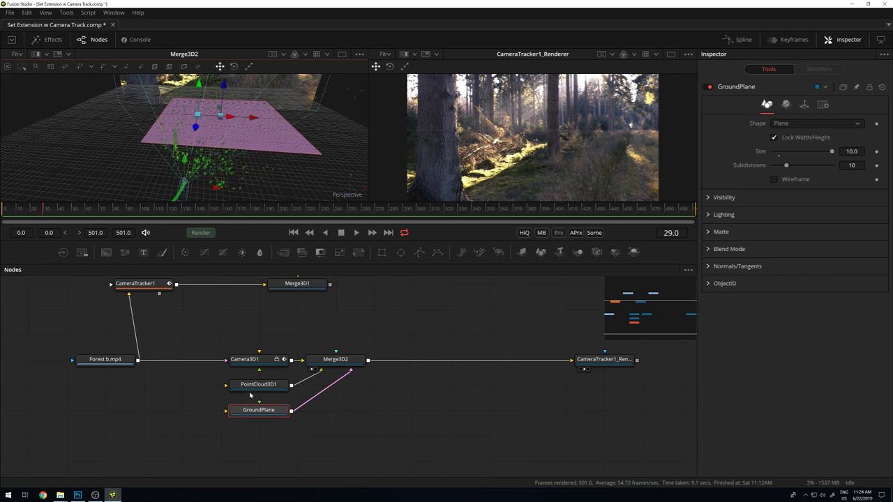
pyautogui.moveTo(305, 183); pyautogui.dragTo(307, 156)
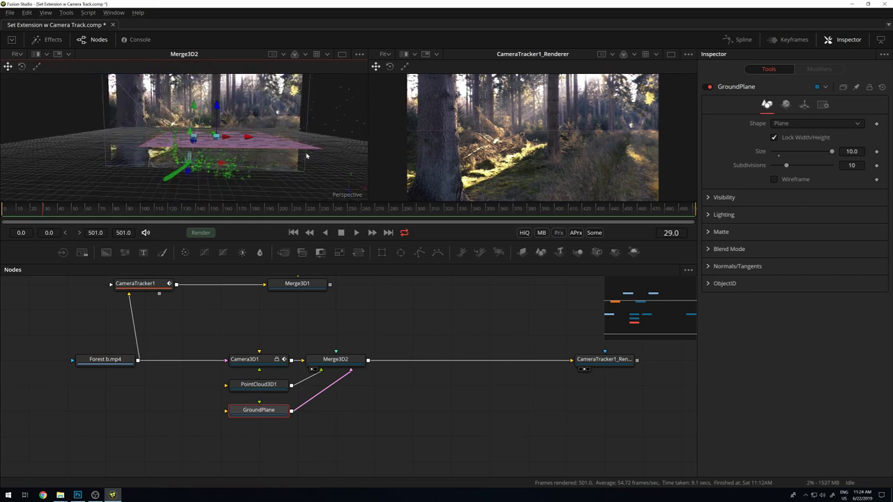
pyautogui.moveTo(216, 106); pyautogui.dragTo(217, 124)
pyautogui.moveTo(279, 161); pyautogui.dragTo(331, 222)
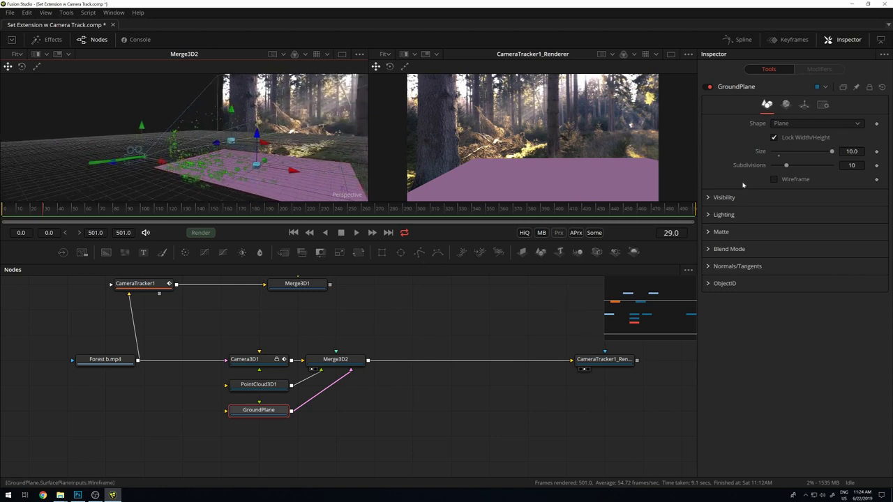
# - Show CameraTracker1 in the second viewer and compare the footage with the camera path and ground plane in the 3D scene
pyautogui.click(135, 283)
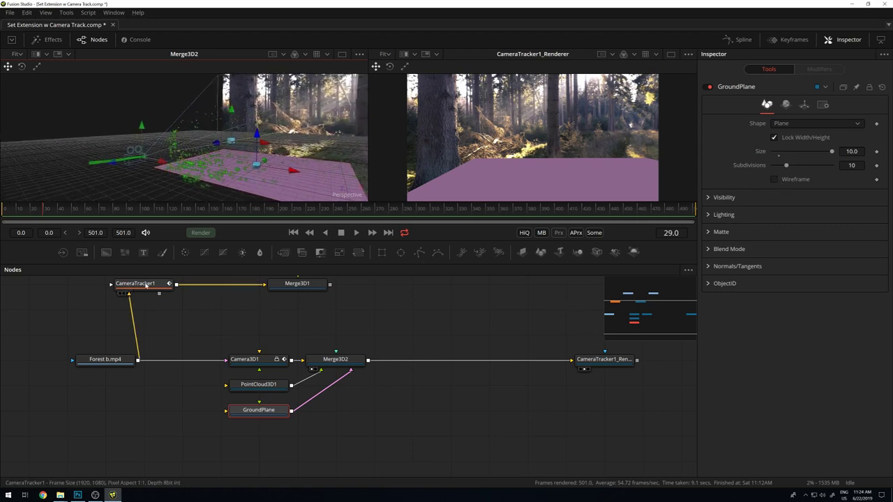
pyautogui.scroll(1, 240, 286)
pyautogui.moveTo(498, 168); pyautogui.dragTo(523, 174)
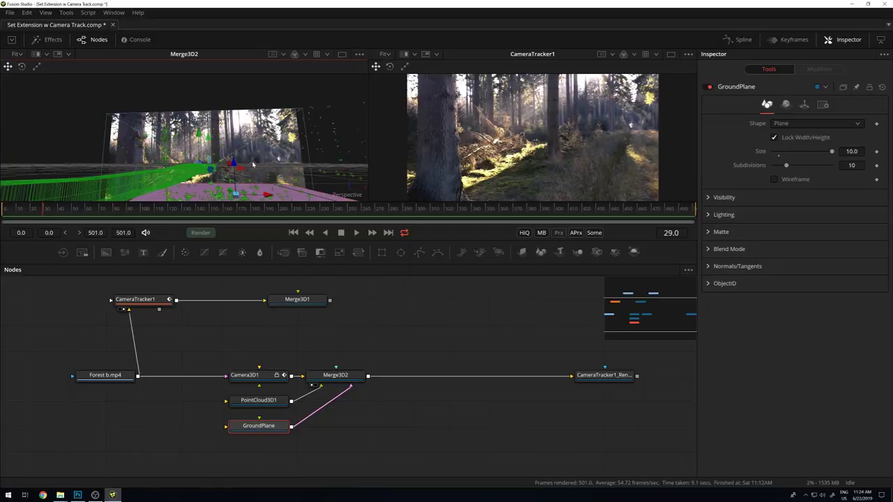
pyautogui.moveTo(252, 164)
pyautogui.mouseDown()
pyautogui.moveTo(193, 172)
pyautogui.moveTo(235, 186)
pyautogui.moveTo(273, 161)
pyautogui.moveTo(254, 154)
pyautogui.moveTo(235, 169)
pyautogui.moveTo(256, 173)
pyautogui.mouseUp()
pyautogui.moveTo(287, 140)
pyautogui.mouseDown()
pyautogui.moveTo(286, 160)
pyautogui.moveTo(282, 137)
pyautogui.mouseUp()
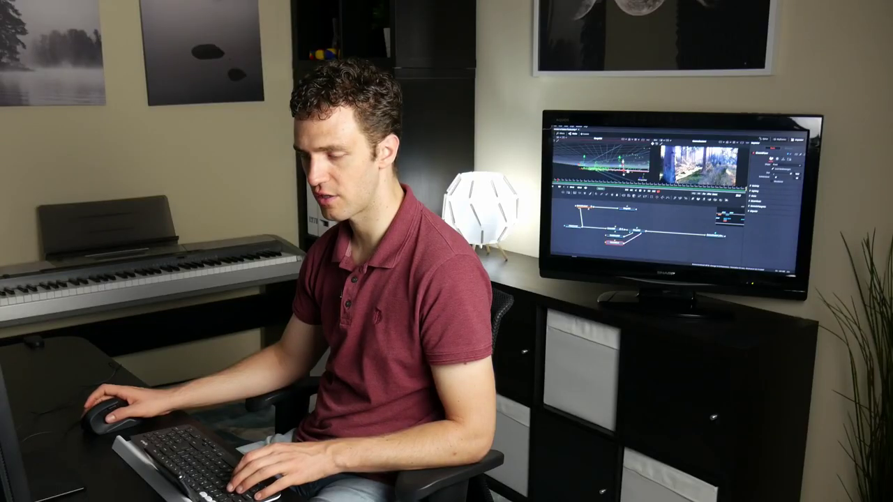
# - Show the renderer's output in the second viewer and turn on the wireframe display of GroundPlane
pyautogui.hotkey('ctrl', 'z')
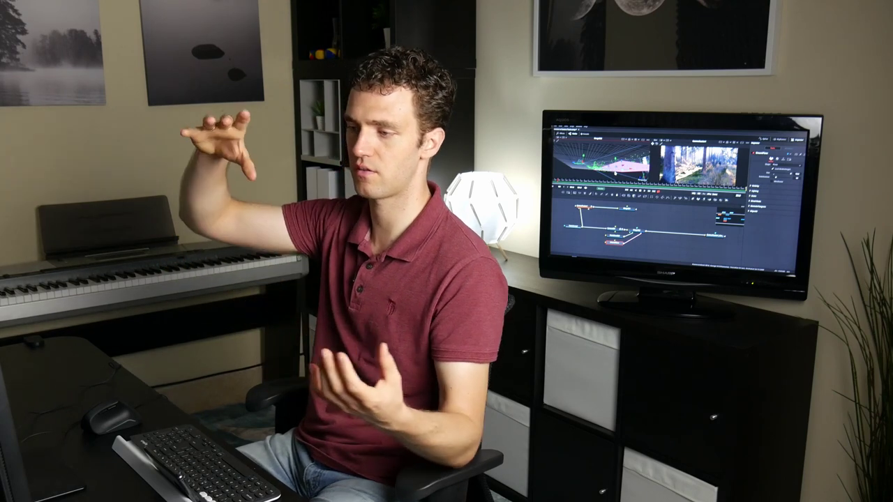
pyautogui.moveTo(602, 165); pyautogui.dragTo(615, 178)
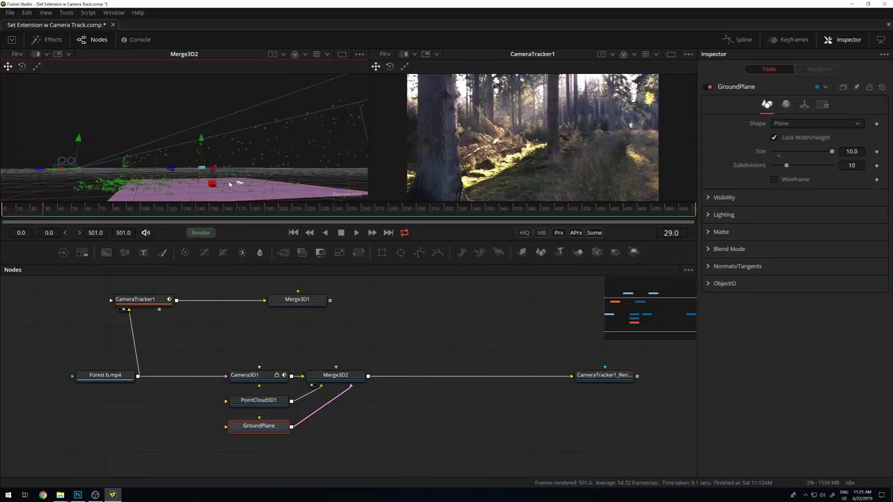
pyautogui.moveTo(238, 182); pyautogui.dragTo(224, 169)
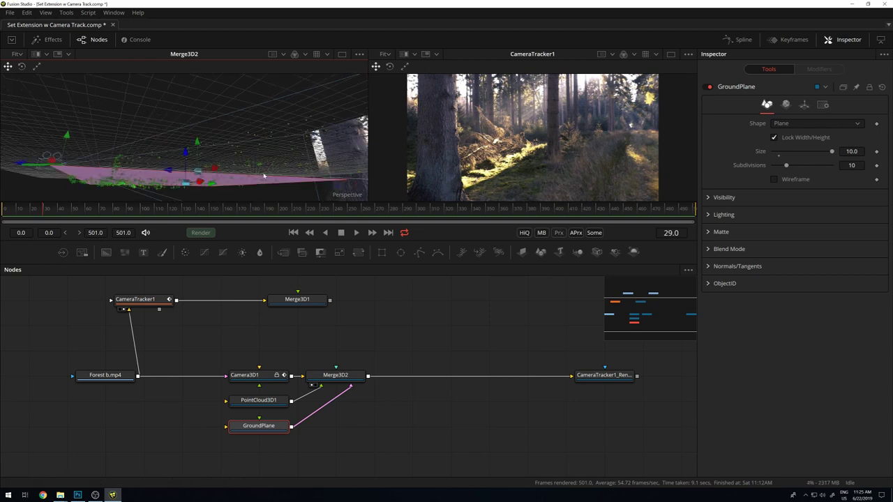
pyautogui.moveTo(116, 143); pyautogui.dragTo(180, 156)
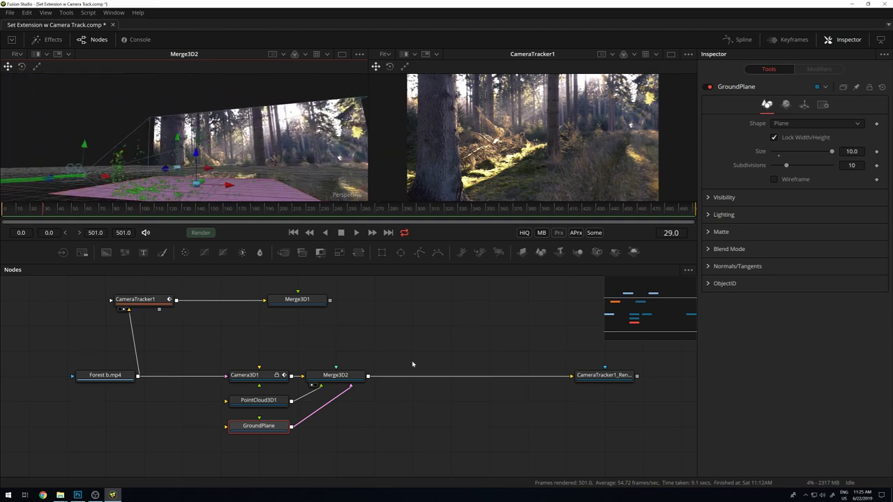
pyautogui.click(600, 375)
pyautogui.press('2')
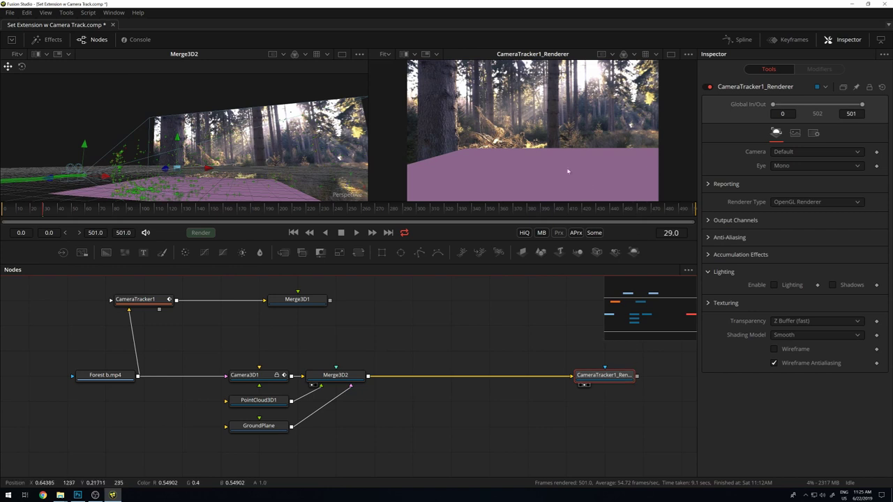
pyautogui.click(258, 425)
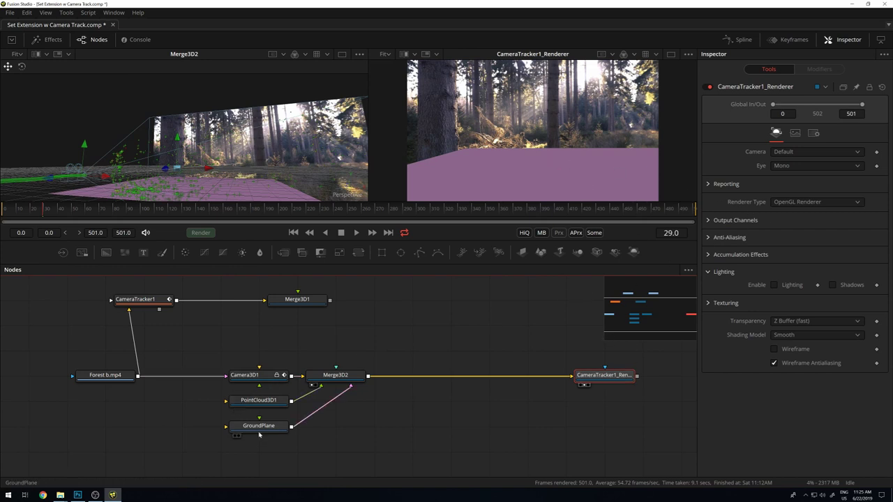
pyautogui.click(781, 188)
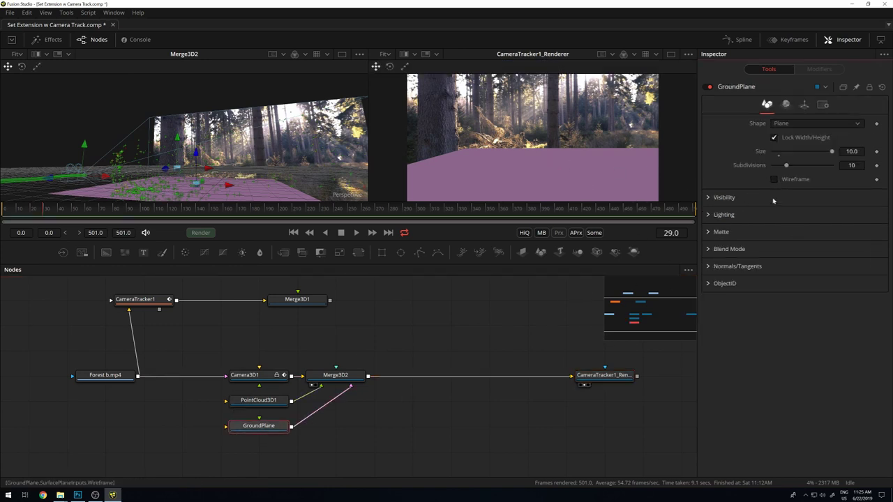
pyautogui.click(774, 179)
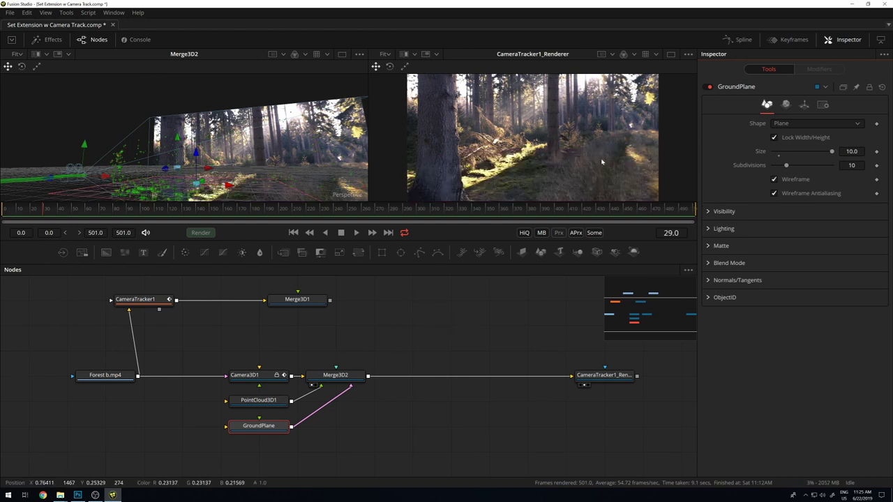
# - Move the barn.png and sign image nodes into the free area above Merge3D2 and the renderer
pyautogui.scroll(-2, 600, 163)
pyautogui.moveTo(266, 403)
pyautogui.mouseDown()
pyautogui.moveTo(228, 403)
pyautogui.moveTo(264, 403)
pyautogui.mouseUp()
pyautogui.click(259, 430)
pyautogui.moveTo(342, 383); pyautogui.dragTo(379, 379)
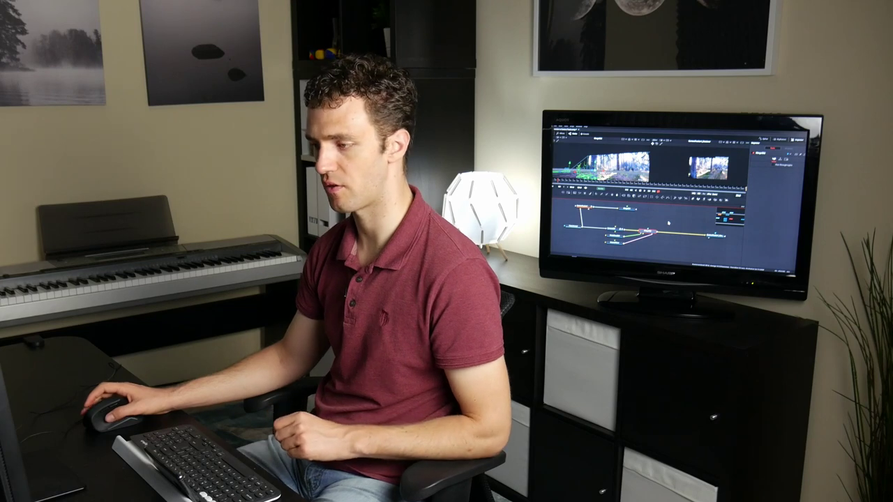
pyautogui.moveTo(679, 213); pyautogui.dragTo(623, 230)
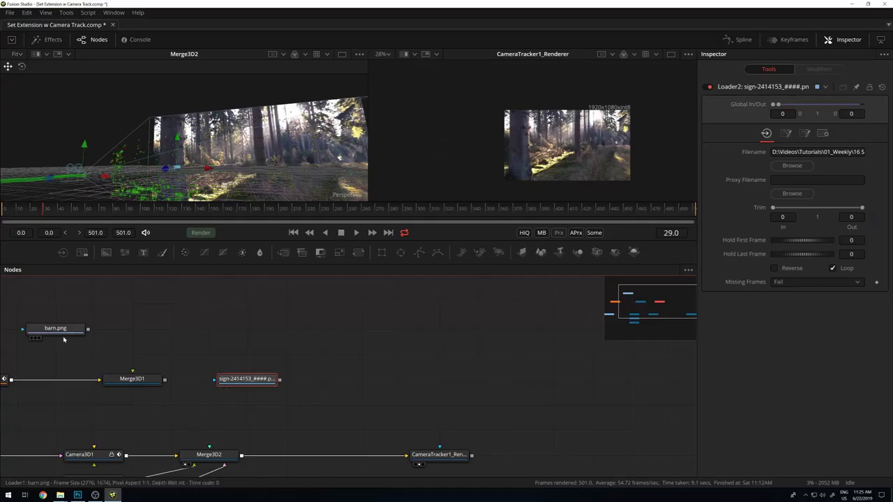
pyautogui.moveTo(63, 332); pyautogui.dragTo(448, 359)
pyautogui.moveTo(363, 347); pyautogui.dragTo(399, 266)
pyautogui.moveTo(340, 332); pyautogui.dragTo(311, 393)
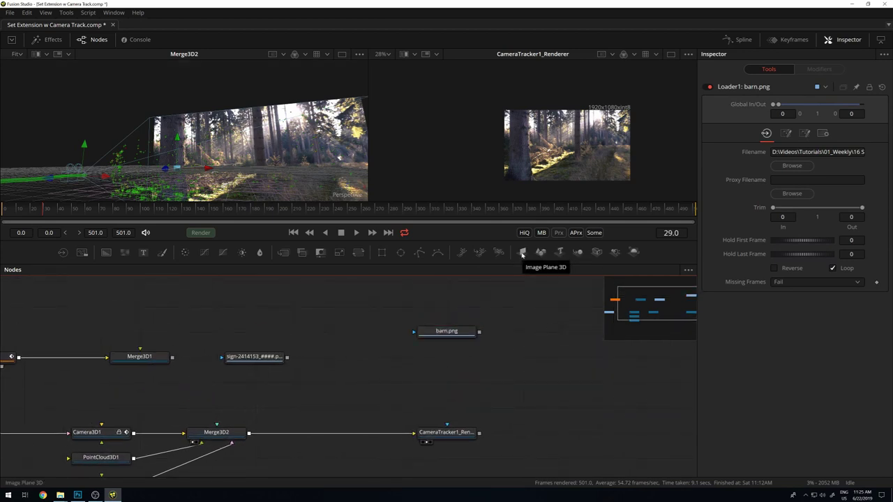
# - Add an Image Plane 3D for the sign image and another for barn.png, feeding each image into its own plane
pyautogui.click(522, 254)
pyautogui.moveTo(286, 357); pyautogui.dragTo(294, 409)
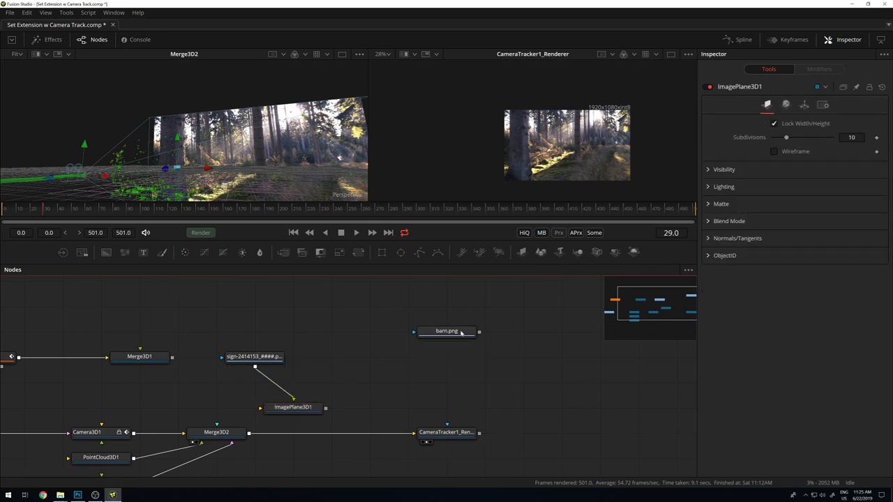
pyautogui.click(523, 253)
pyautogui.moveTo(480, 332); pyautogui.dragTo(417, 385)
pyautogui.click(295, 386)
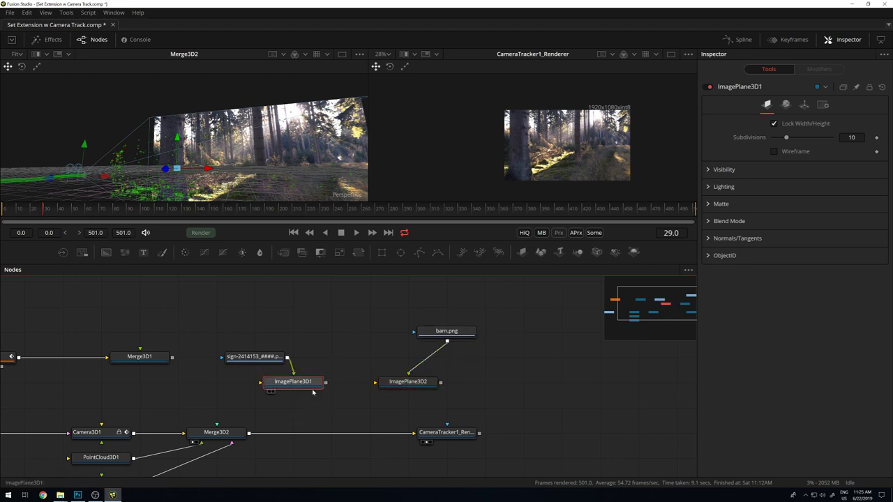
# - Connect the sign's image plane to Merge3D2, then enlarge the viewers and fit the rendered image to its viewer
pyautogui.moveTo(326, 382); pyautogui.dragTo(239, 436)
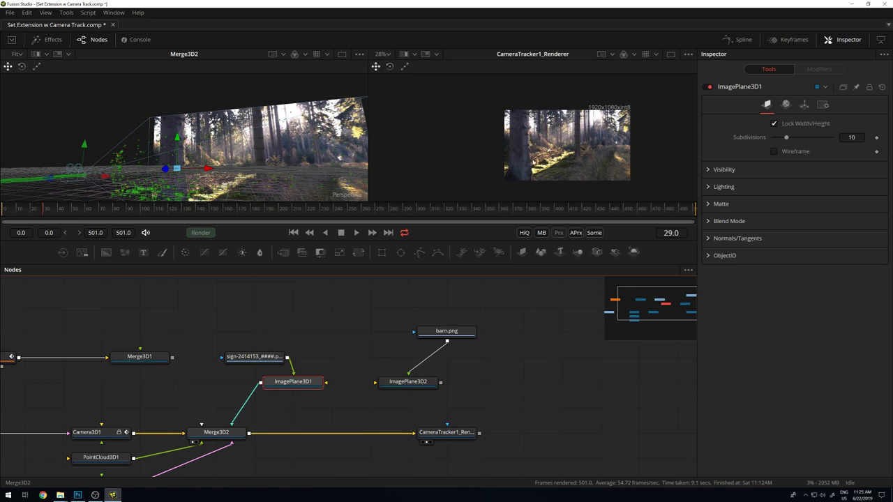
pyautogui.moveTo(173, 391); pyautogui.dragTo(298, 373)
pyautogui.moveTo(325, 183); pyautogui.dragTo(307, 150)
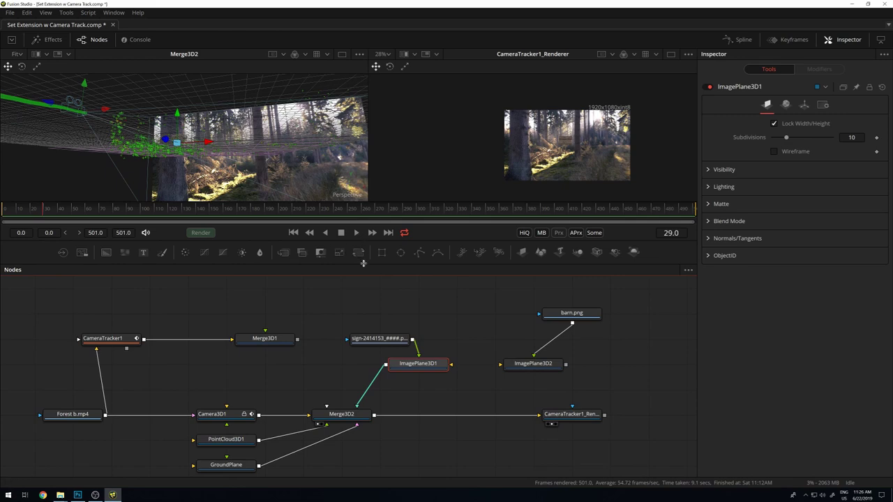
pyautogui.moveTo(364, 265); pyautogui.dragTo(351, 321)
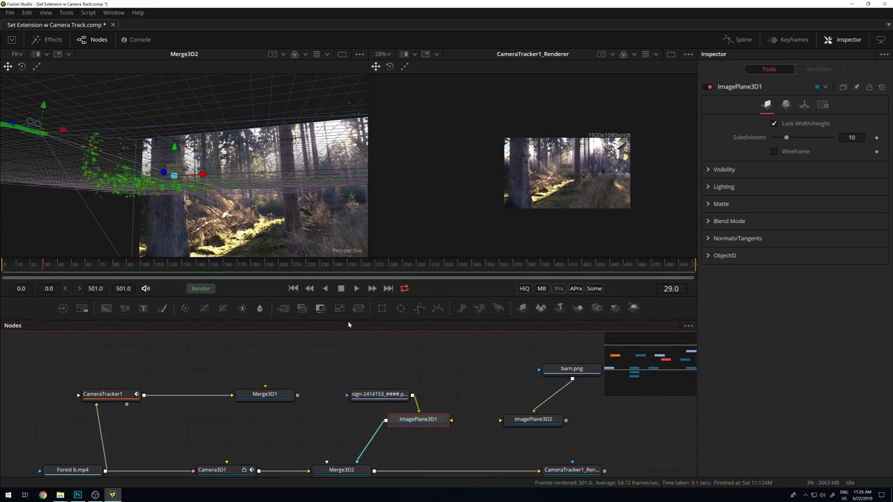
pyautogui.moveTo(263, 169); pyautogui.dragTo(202, 195)
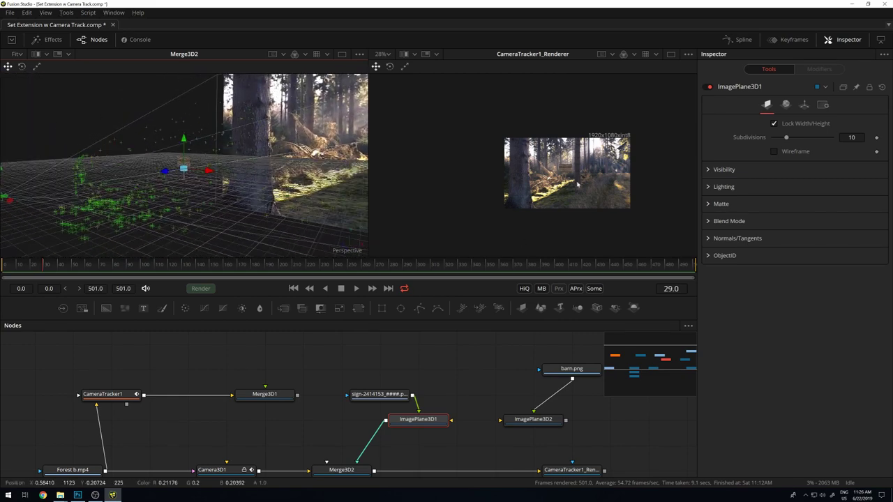
pyautogui.hotkey('ctrl', 'f')
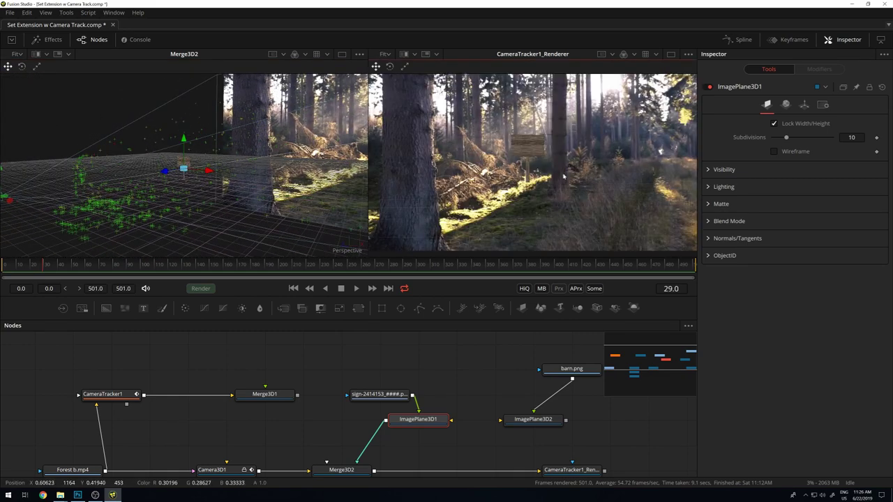
# - Lower the sign's image plane along the Y axis toward the ground plane in the 3D view
pyautogui.scroll(4, 247, 151)
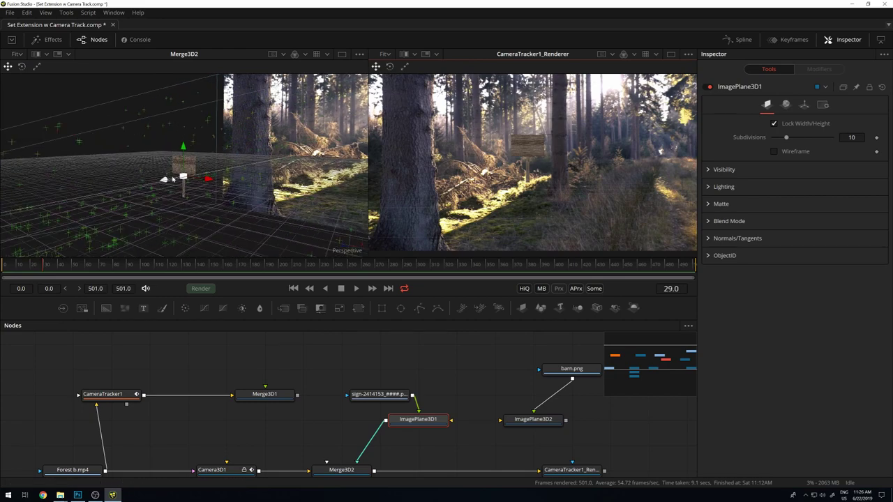
pyautogui.moveTo(207, 202); pyautogui.dragTo(185, 133)
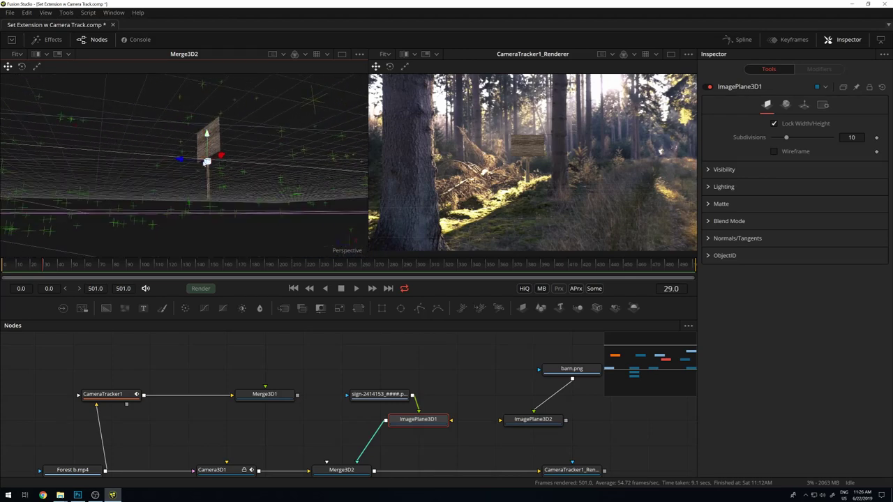
pyautogui.moveTo(207, 141); pyautogui.dragTo(207, 152)
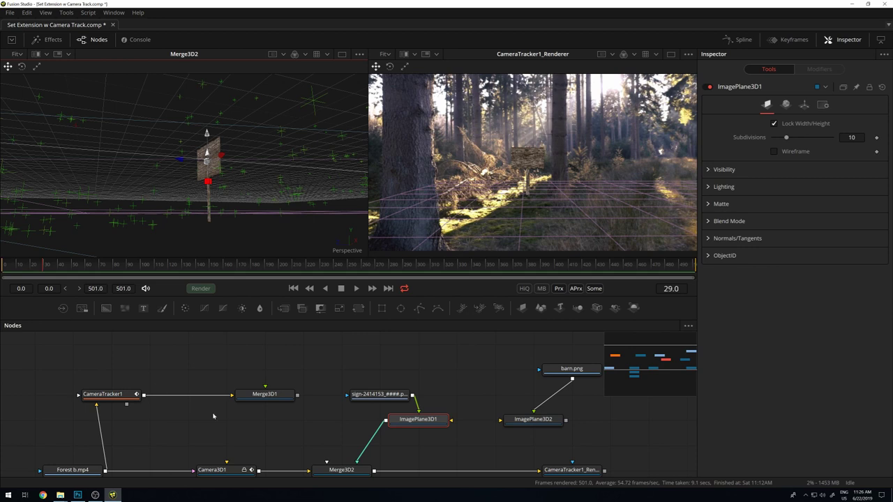
# - Turn off the GroundPlane wireframe and make its surface semi-transparent with a diffuse Alpha of 0.425
pyautogui.scroll(-2, 213, 416)
pyautogui.scroll(-2, 220, 422)
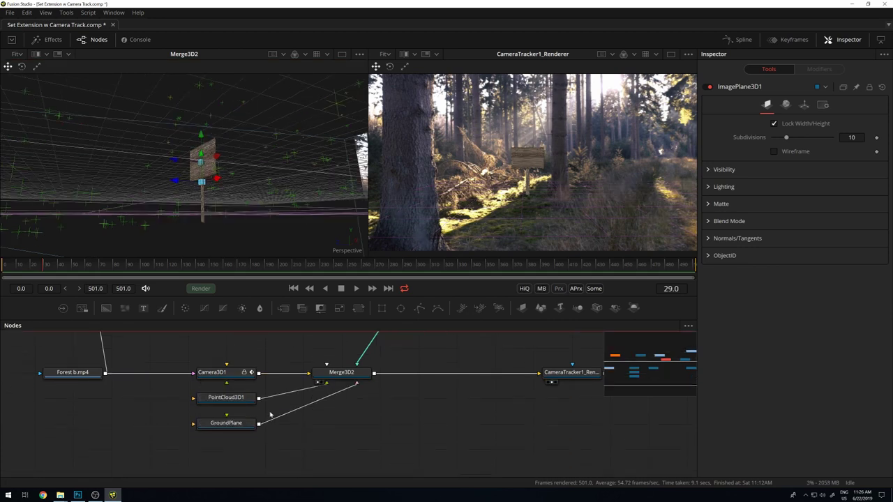
pyautogui.click(222, 424)
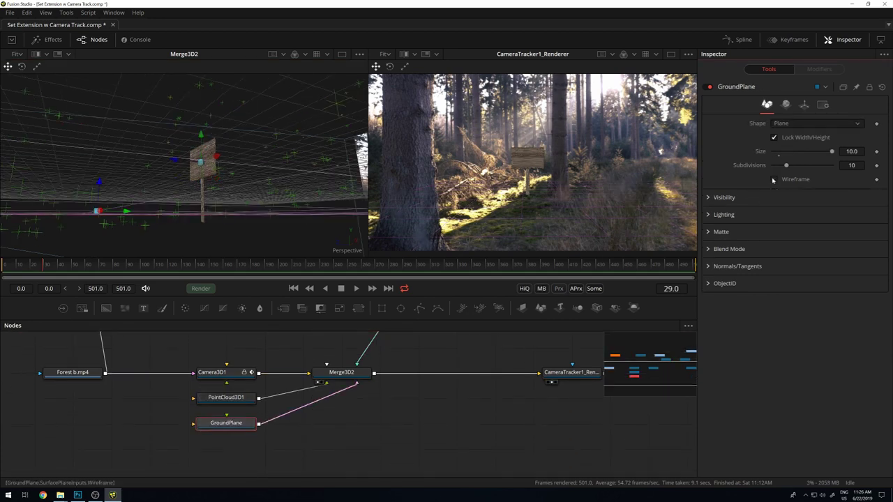
pyautogui.moveTo(250, 146); pyautogui.dragTo(293, 159)
pyautogui.moveTo(207, 174)
pyautogui.mouseDown()
pyautogui.moveTo(224, 154)
pyautogui.moveTo(211, 162)
pyautogui.mouseUp()
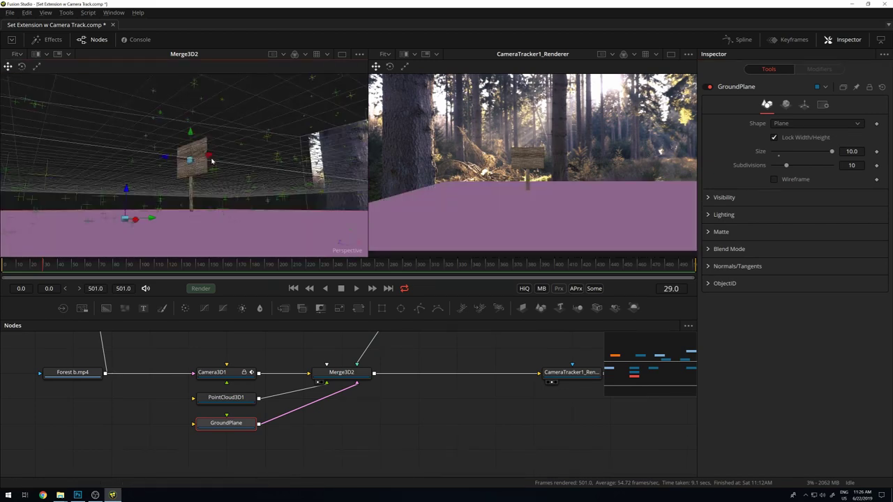
pyautogui.click(786, 103)
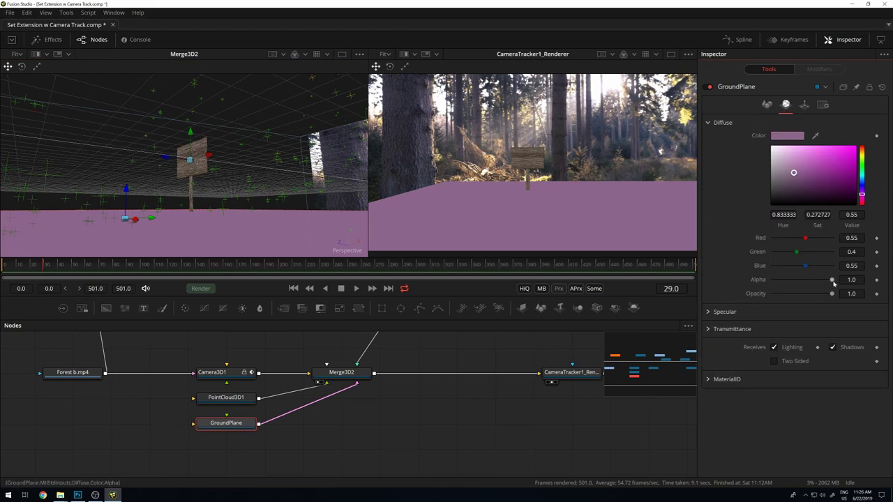
pyautogui.moveTo(833, 280); pyautogui.dragTo(800, 282)
# - Adjust the height of the sign's image plane so its post meets the ground, setting Translation Y to -0.2268
pyautogui.moveTo(233, 185); pyautogui.dragTo(242, 144)
pyautogui.click(249, 124)
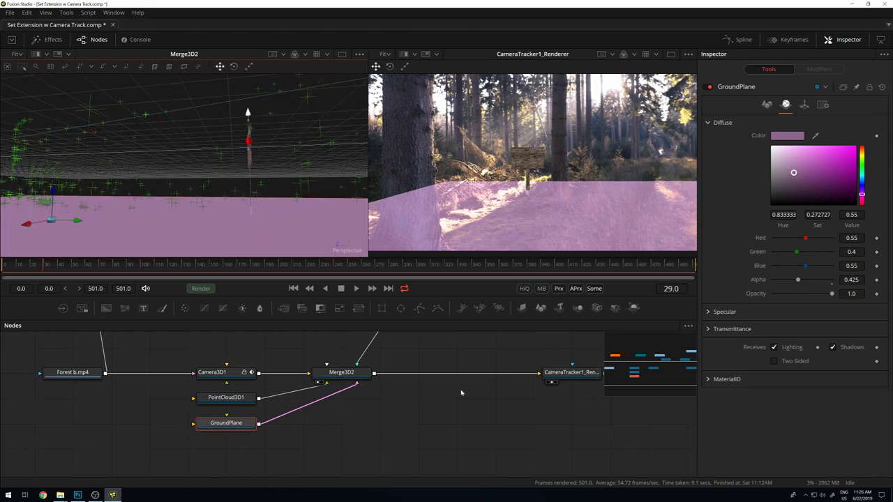
pyautogui.scroll(3, 451, 415)
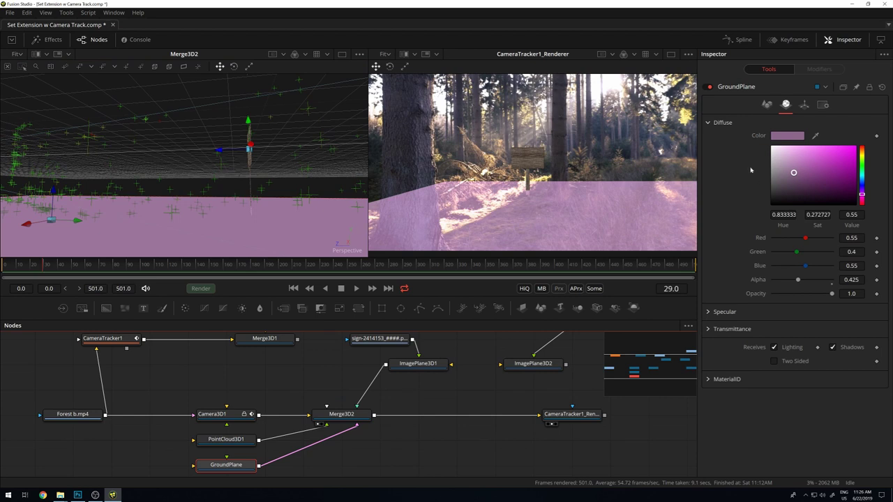
pyautogui.click(418, 363)
pyautogui.click(803, 105)
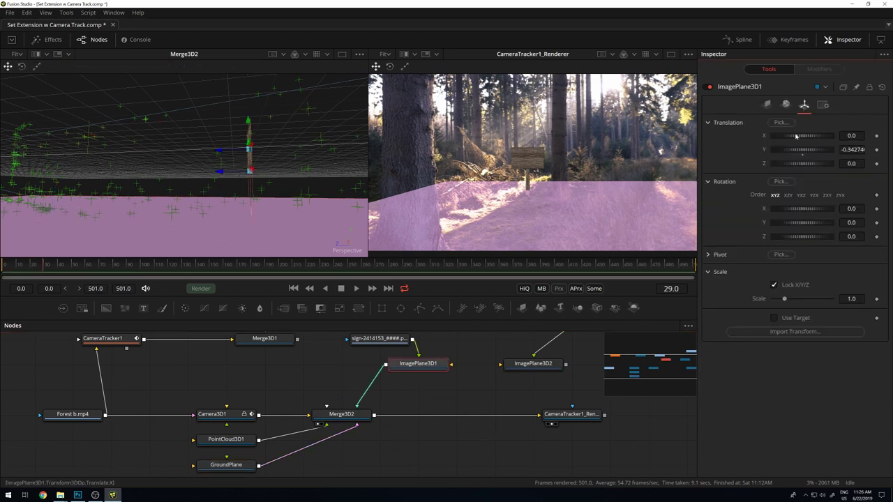
pyautogui.moveTo(801, 152); pyautogui.dragTo(820, 151)
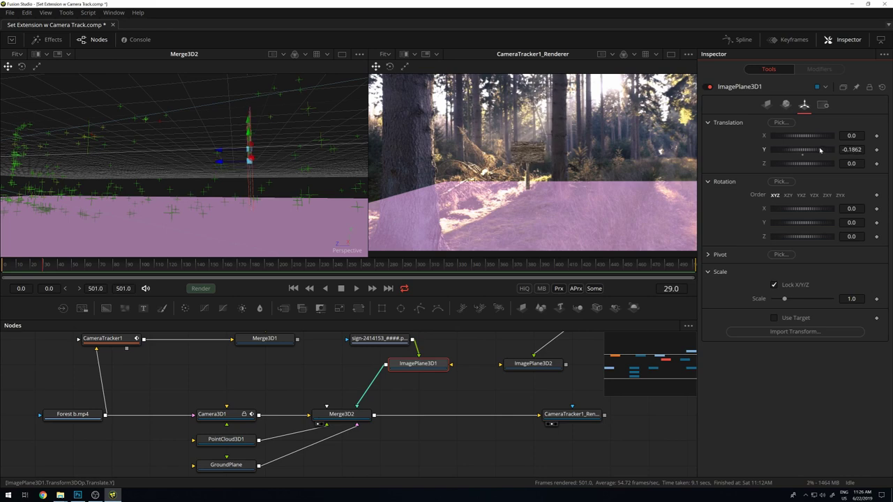
pyautogui.moveTo(318, 104); pyautogui.dragTo(321, 124)
pyautogui.moveTo(252, 177); pyautogui.dragTo(247, 203)
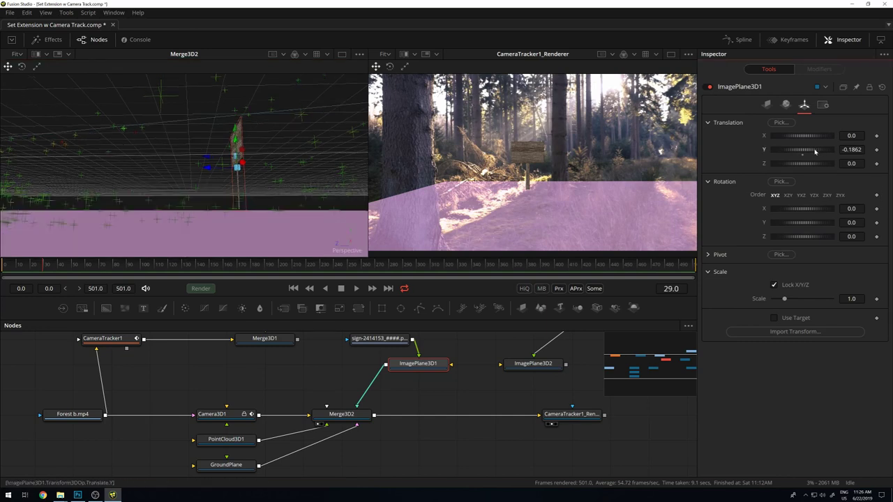
pyautogui.moveTo(813, 152); pyautogui.dragTo(809, 153)
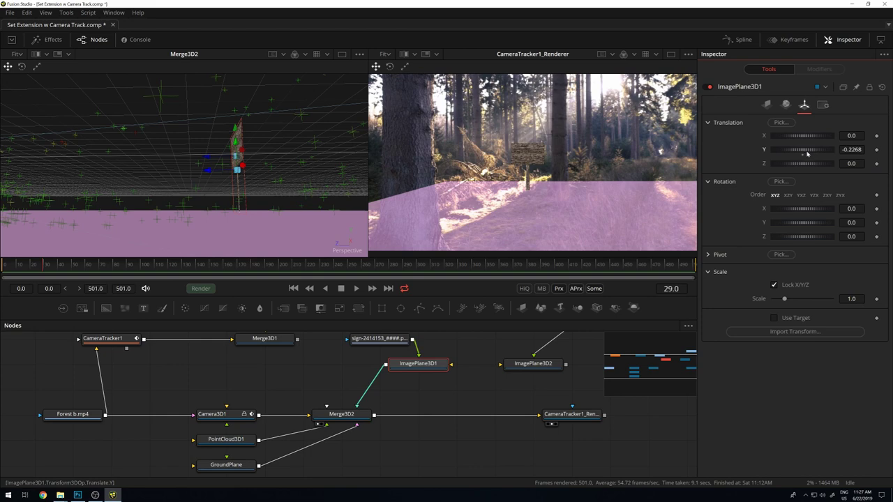
# - Push the sign's image plane back in depth, setting its Translation Z to -4.06
pyautogui.moveTo(311, 170); pyautogui.dragTo(247, 169)
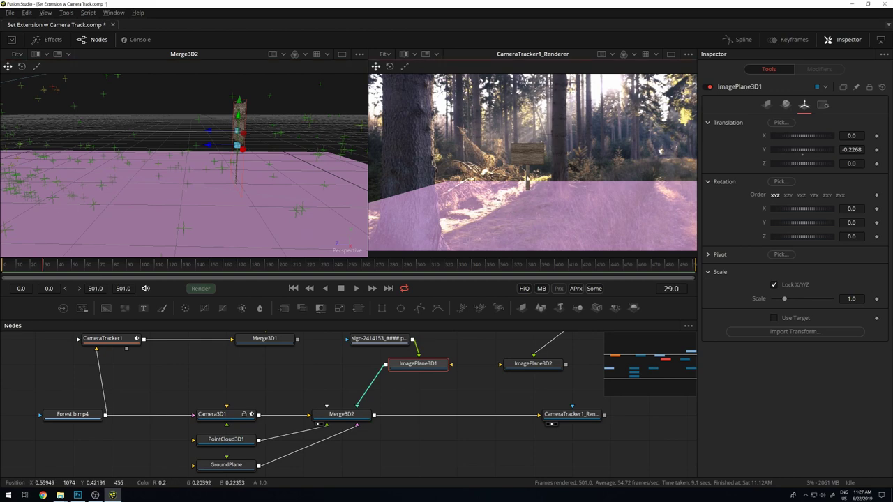
pyautogui.moveTo(226, 138); pyautogui.dragTo(274, 165)
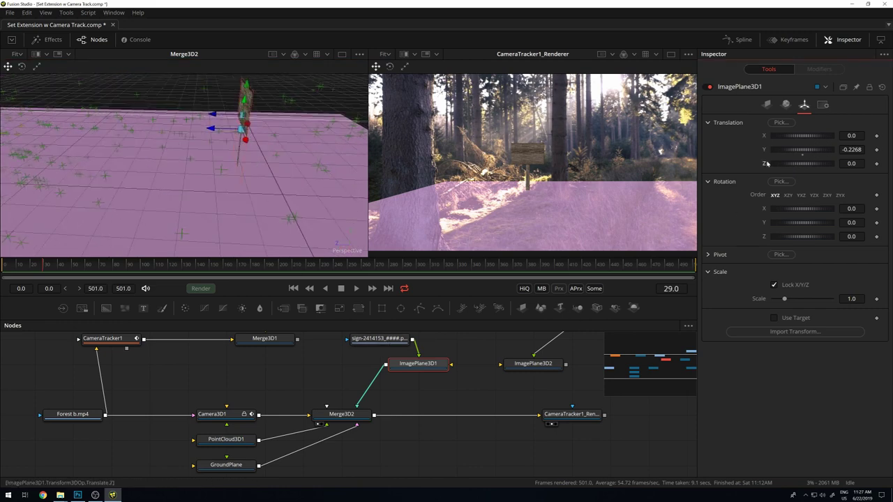
pyautogui.moveTo(808, 163); pyautogui.dragTo(738, 160)
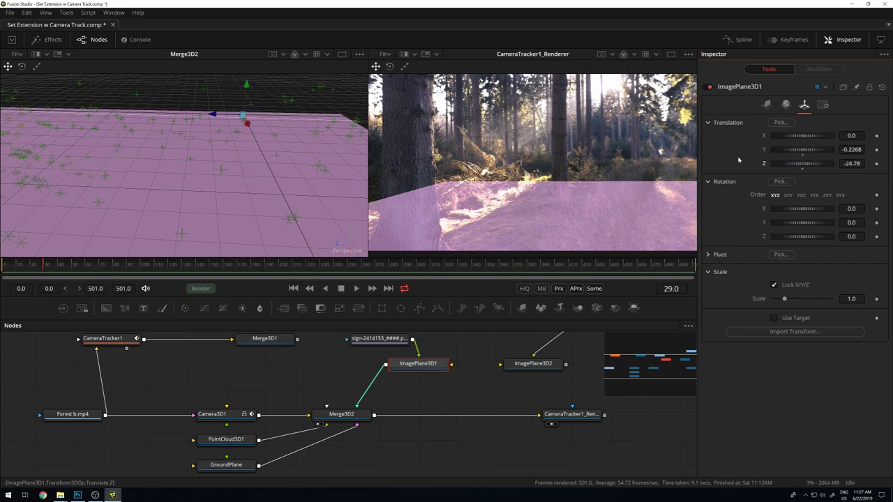
pyautogui.moveTo(827, 166); pyautogui.dragTo(880, 166)
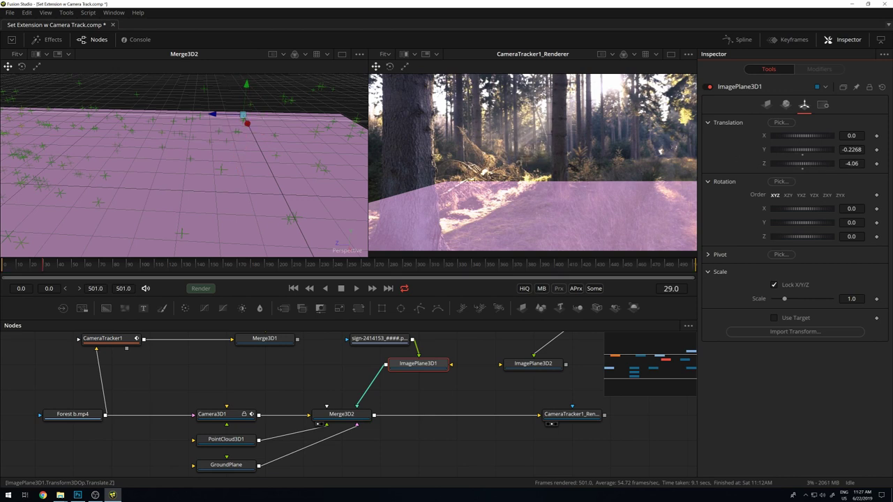
# - Reset the depth of the sign's image plane and bring it closer to the camera, setting Translation Z to 2.729
pyautogui.doubleClick(804, 165)
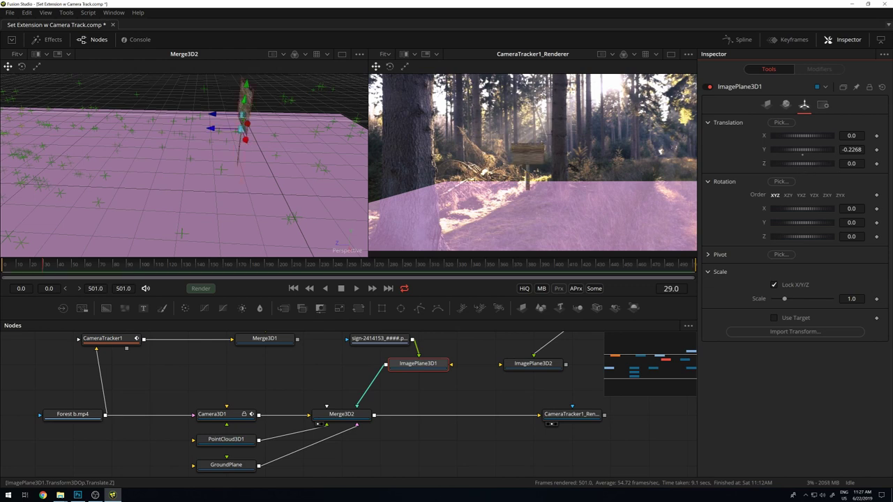
pyautogui.moveTo(820, 164); pyautogui.dragTo(817, 193)
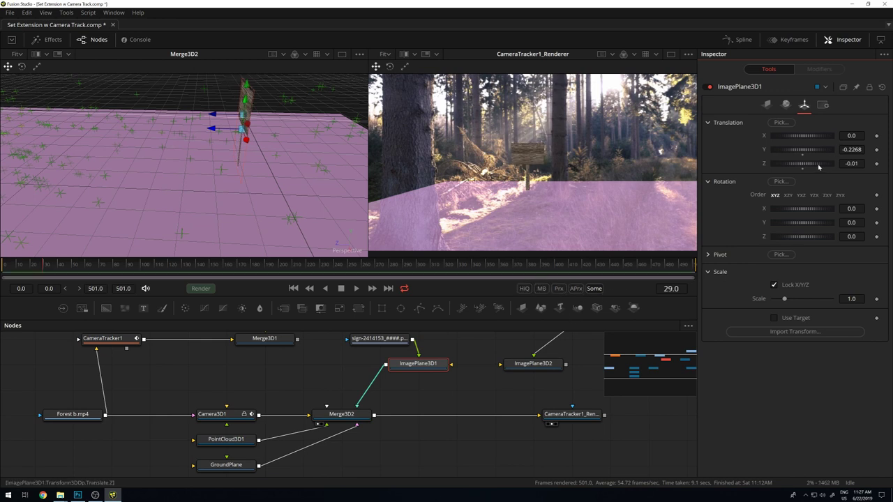
pyautogui.moveTo(803, 163); pyautogui.dragTo(863, 163)
pyautogui.doubleClick(797, 164)
pyautogui.moveTo(803, 164); pyautogui.dragTo(808, 165)
# - Lower the sign's image plane until its post meets the ground plane, setting Translation Y to -0.354
pyautogui.moveTo(167, 189); pyautogui.dragTo(230, 153)
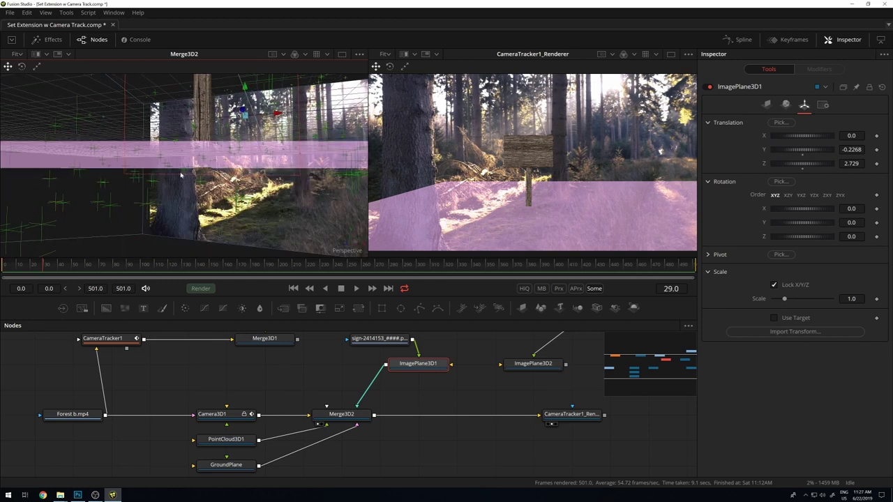
pyautogui.moveTo(164, 197); pyautogui.dragTo(171, 210)
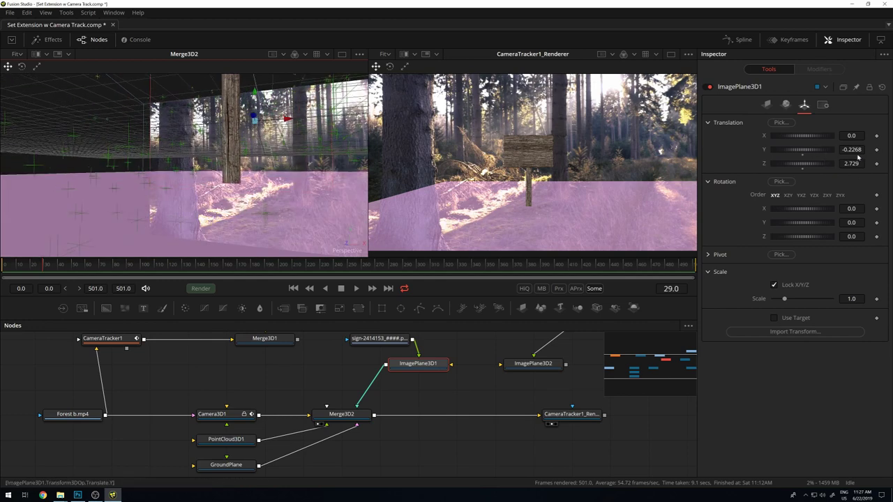
pyautogui.moveTo(802, 149); pyautogui.dragTo(785, 150)
pyautogui.moveTo(348, 159); pyautogui.dragTo(350, 166)
pyautogui.moveTo(802, 149); pyautogui.dragTo(776, 149)
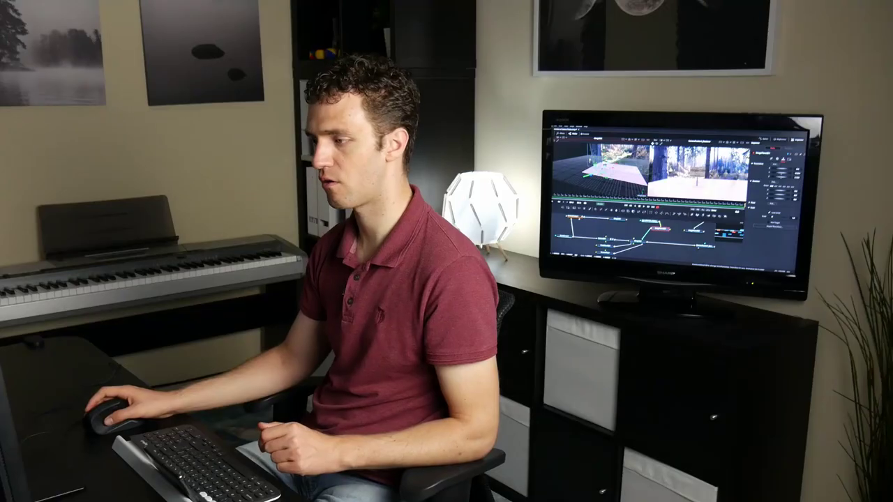
# - Connect the barn's ImagePlane3D2 to Merge3D2 and arrange the barn.png node directly above its image plane
pyautogui.moveTo(681, 222); pyautogui.dragTo(618, 229)
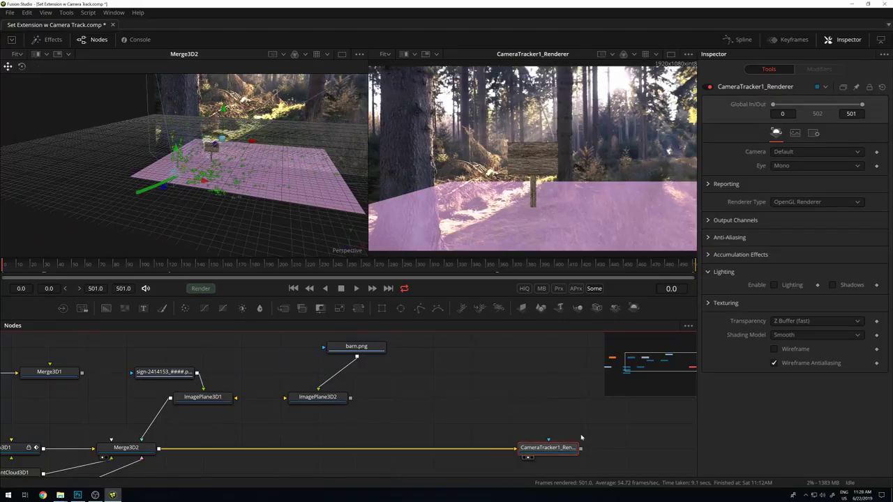
pyautogui.moveTo(315, 403); pyautogui.dragTo(130, 448)
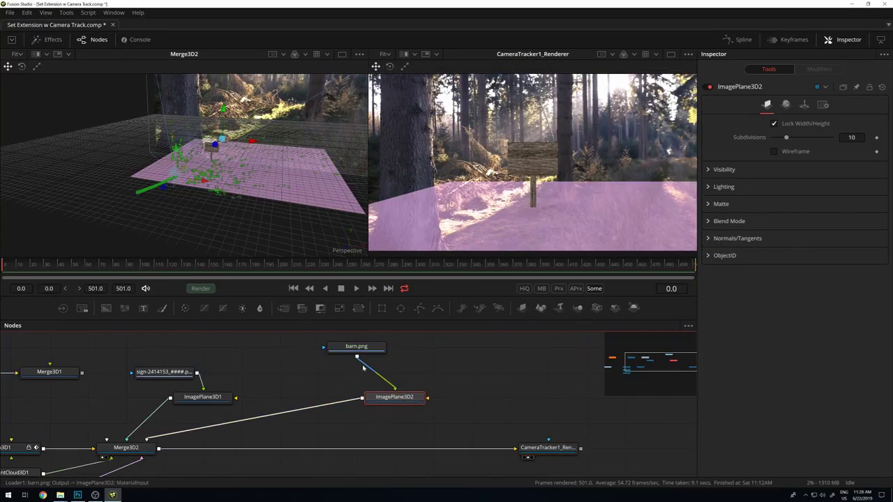
pyautogui.moveTo(370, 350); pyautogui.dragTo(408, 376)
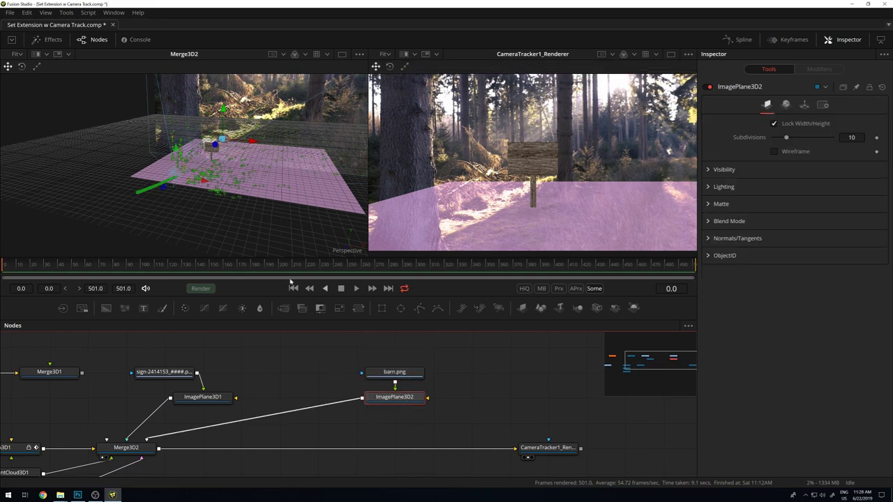
# - Move the barn's image plane along the X axis to the right of the sign, to about 4.04
pyautogui.moveTo(262, 212); pyautogui.dragTo(313, 228)
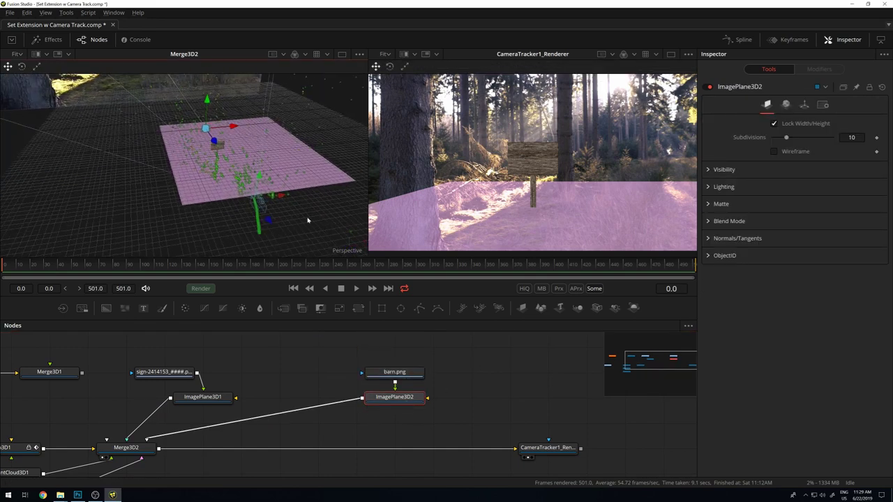
pyautogui.moveTo(233, 127); pyautogui.dragTo(283, 122)
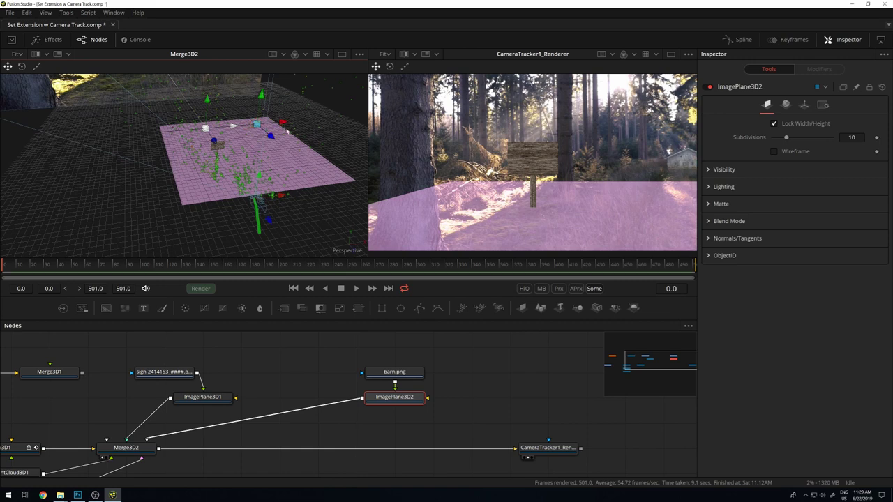
pyautogui.moveTo(303, 230); pyautogui.dragTo(119, 99)
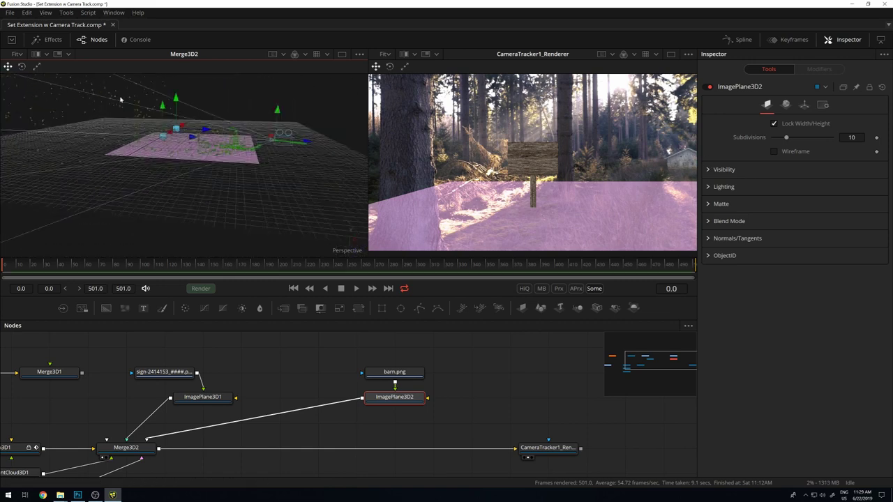
# - Enlarge the barn's image plane to a scale of 5.0 and move the playhead to the last frame, 501
pyautogui.scroll(5, 191, 118)
pyautogui.moveTo(179, 142); pyautogui.dragTo(181, 218)
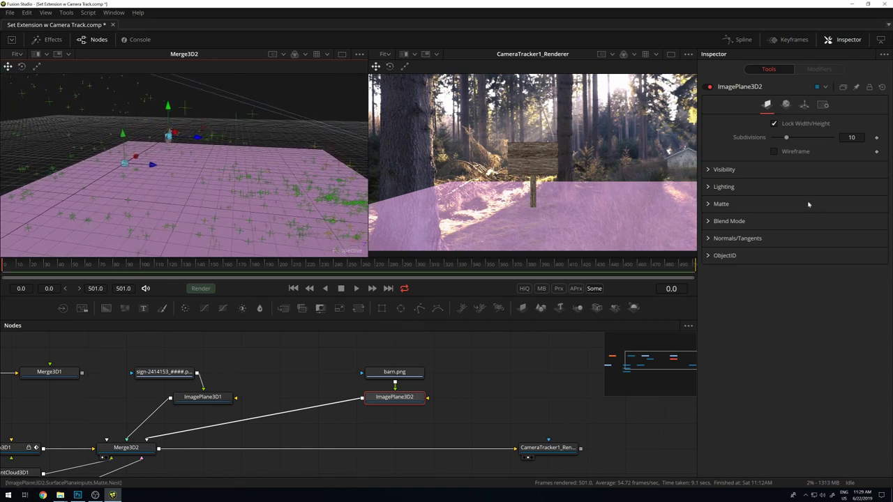
pyautogui.click(786, 104)
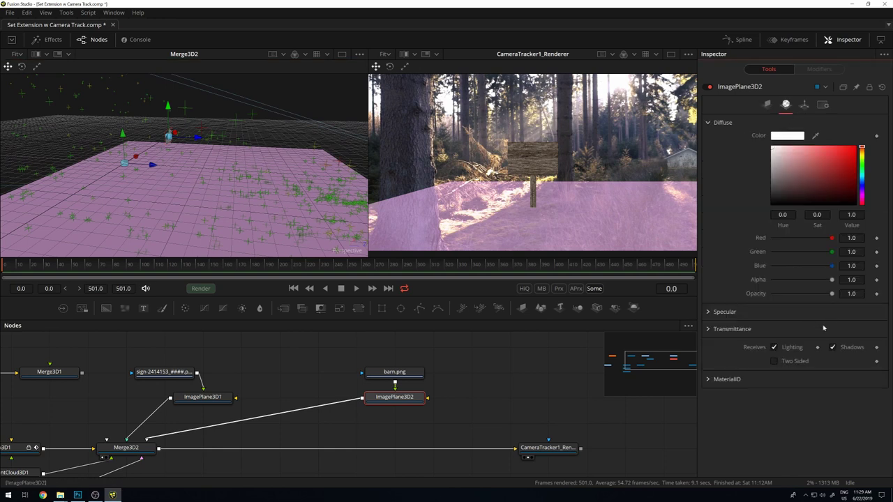
pyautogui.click(803, 105)
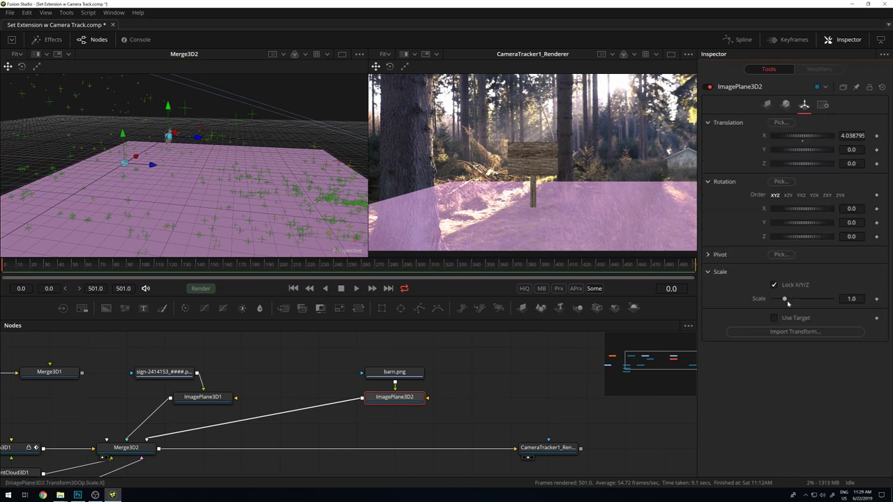
pyautogui.moveTo(787, 301); pyautogui.dragTo(832, 300)
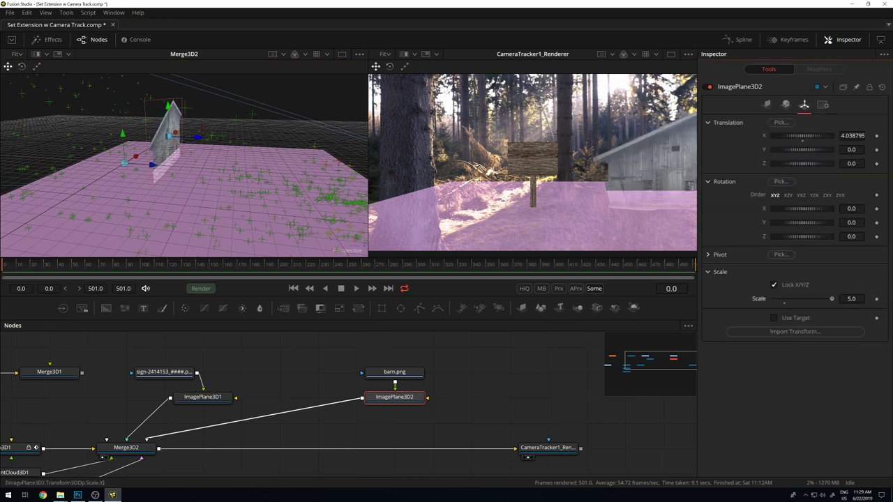
pyautogui.moveTo(655, 215)
pyautogui.mouseDown()
pyautogui.moveTo(595, 208)
pyautogui.moveTo(651, 212)
pyautogui.mouseUp()
pyautogui.moveTo(629, 268); pyautogui.dragTo(765, 267)
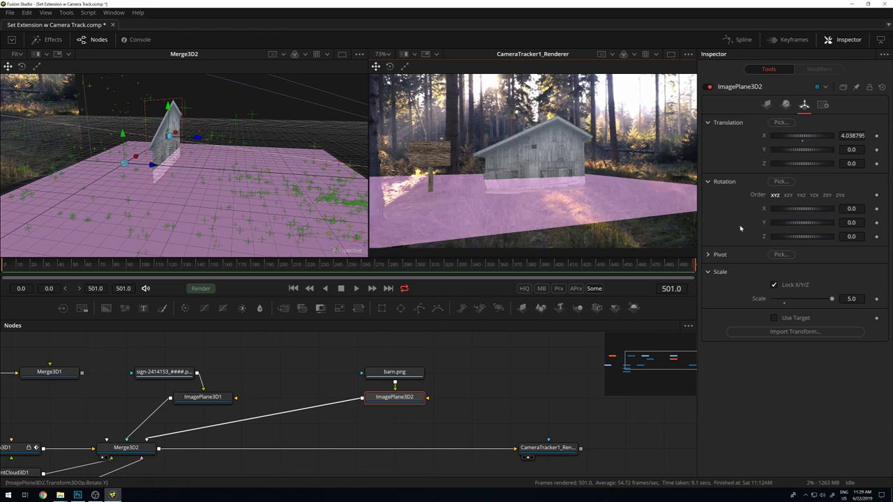
# - Raise the barn's image plane to about 1.08 on the Y axis and set its scale to 15
pyautogui.moveTo(214, 177); pyautogui.dragTo(195, 208)
pyautogui.moveTo(158, 125); pyautogui.dragTo(153, 100)
pyautogui.click(851, 299)
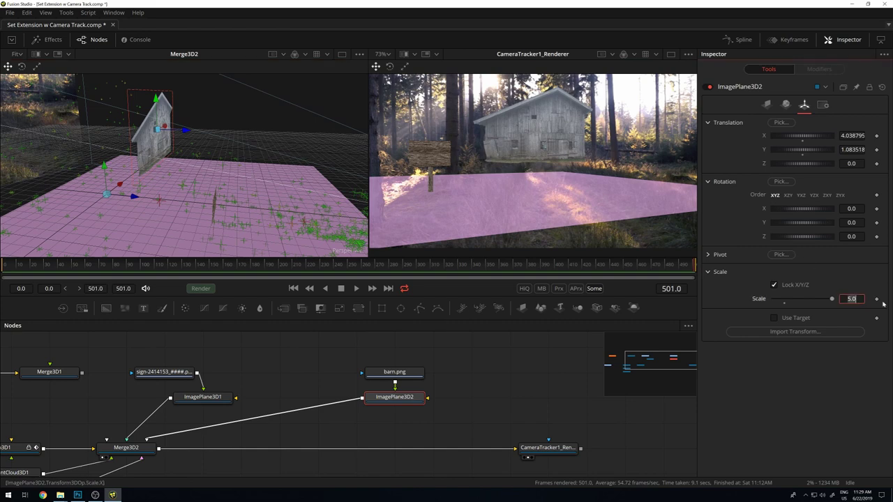
pyautogui.write('15')
pyautogui.press('Return')
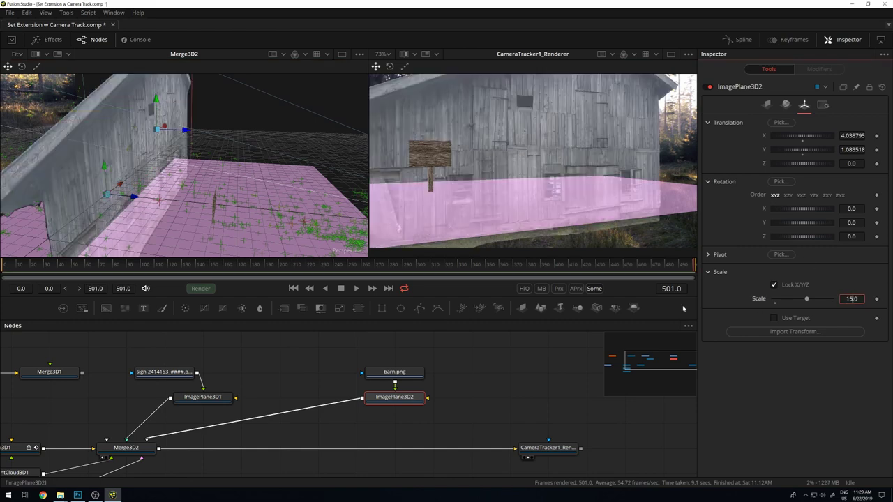
# - Rotate the barn's image plane about its Y axis to about -98.47 degrees so it faces the path
pyautogui.moveTo(259, 172); pyautogui.dragTo(207, 160)
pyautogui.moveTo(246, 138); pyautogui.dragTo(207, 157)
pyautogui.click(22, 65)
pyautogui.moveTo(239, 155); pyautogui.dragTo(193, 217)
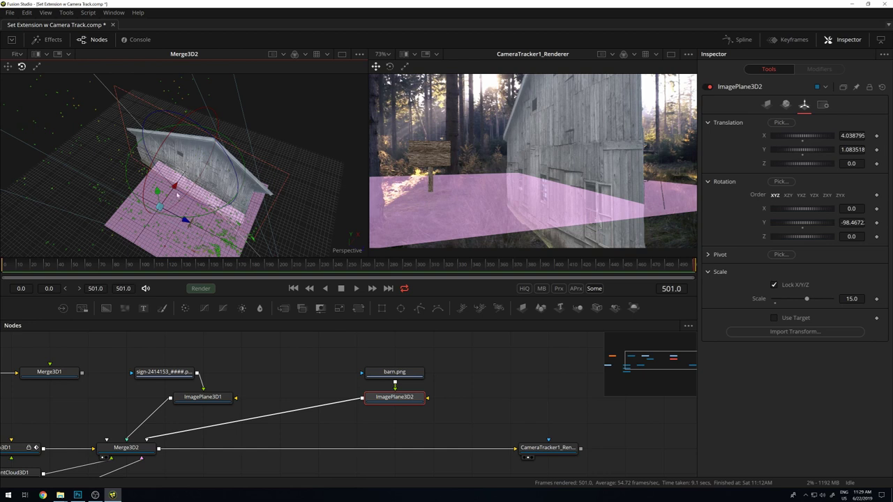
# - Move the barn's image plane beside the path, to about 15.53 in X and -6.26 in Z
pyautogui.click(9, 67)
pyautogui.moveTo(166, 185); pyautogui.dragTo(295, 176)
pyautogui.moveTo(279, 121); pyautogui.dragTo(225, 92)
pyautogui.moveTo(320, 154); pyautogui.dragTo(183, 206)
pyautogui.moveTo(257, 220); pyautogui.dragTo(227, 241)
# - Enlarge the GroundPlane to a scale of 15 so it extends beneath the barn
pyautogui.moveTo(158, 421); pyautogui.dragTo(260, 388)
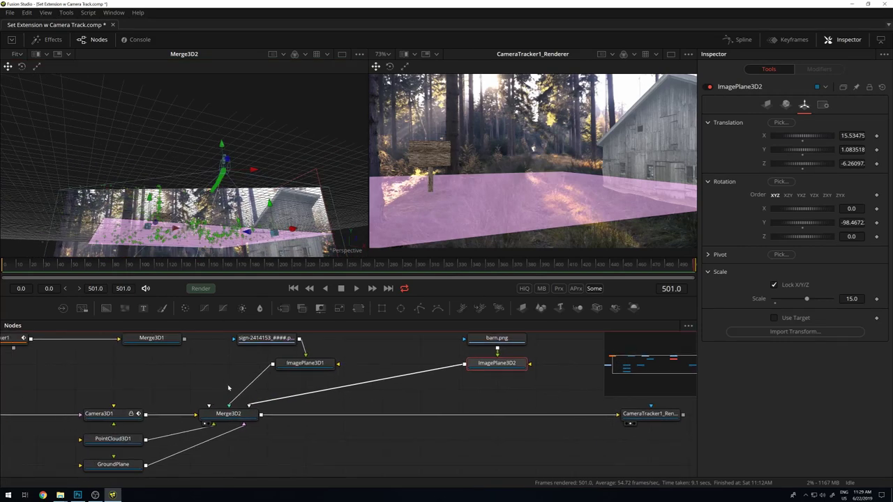
pyautogui.click(110, 439)
pyautogui.scroll(-1, 112, 433)
pyautogui.click(113, 447)
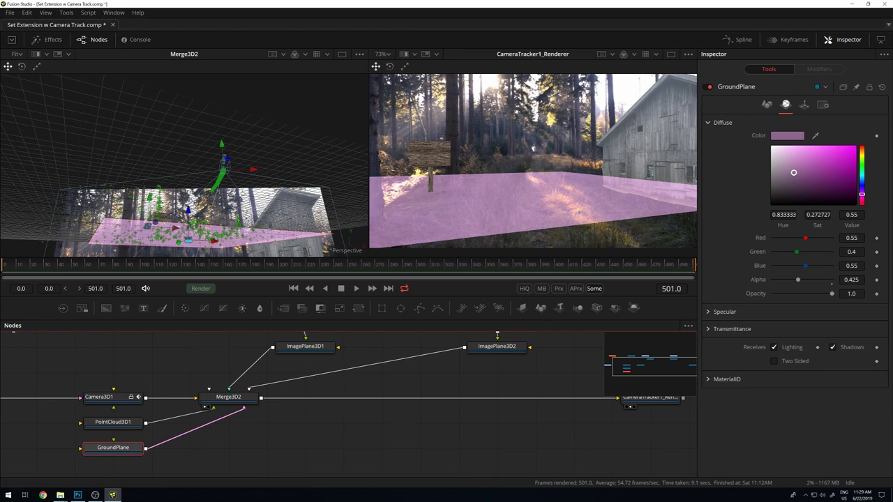
pyautogui.click(804, 104)
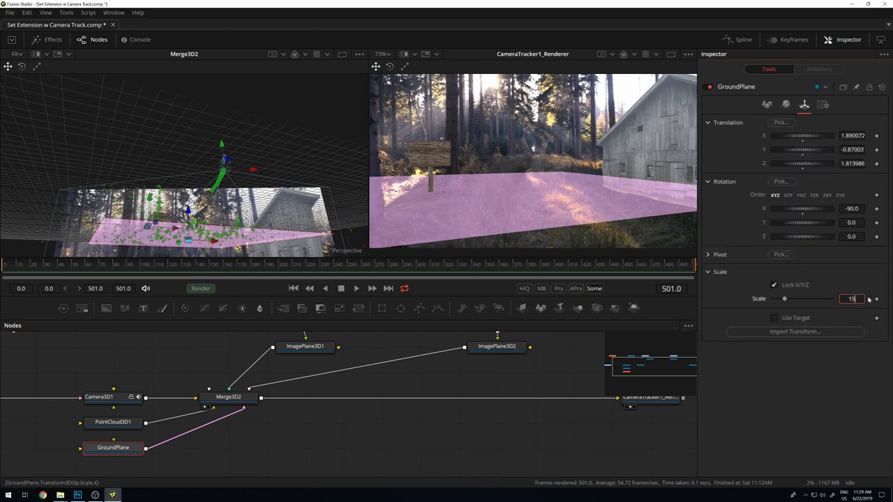
pyautogui.write('15')
pyautogui.press('Return')
pyautogui.moveTo(296, 186); pyautogui.dragTo(350, 206)
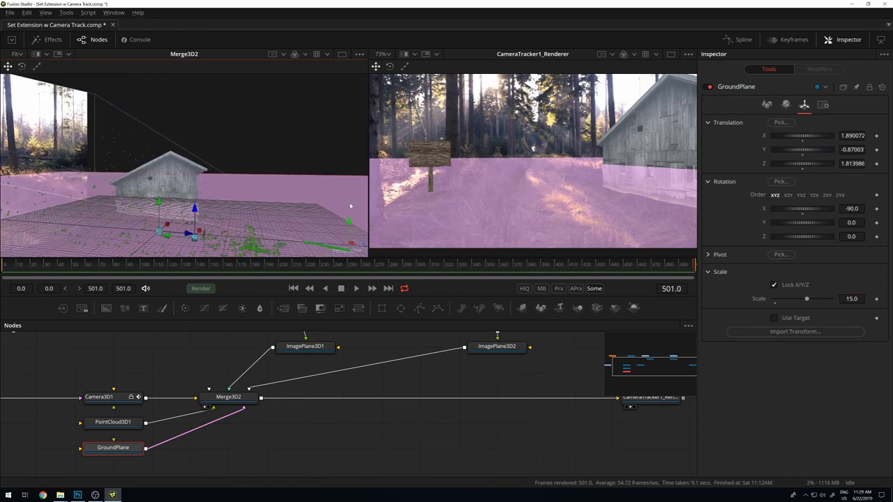
# - Raise the barn's image plane onto the ground plane at about Y 3.26 and shift it to about X 14.05 and Z -6.48
pyautogui.click(507, 355)
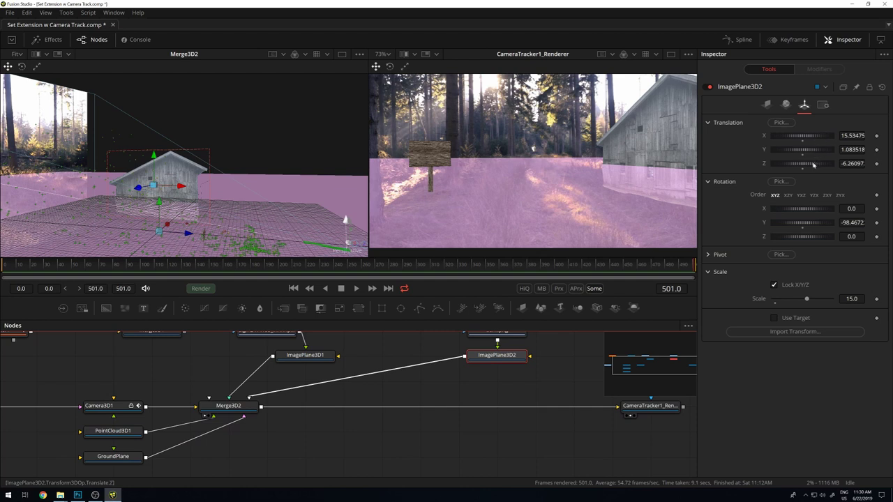
pyautogui.moveTo(154, 154); pyautogui.dragTo(163, 140)
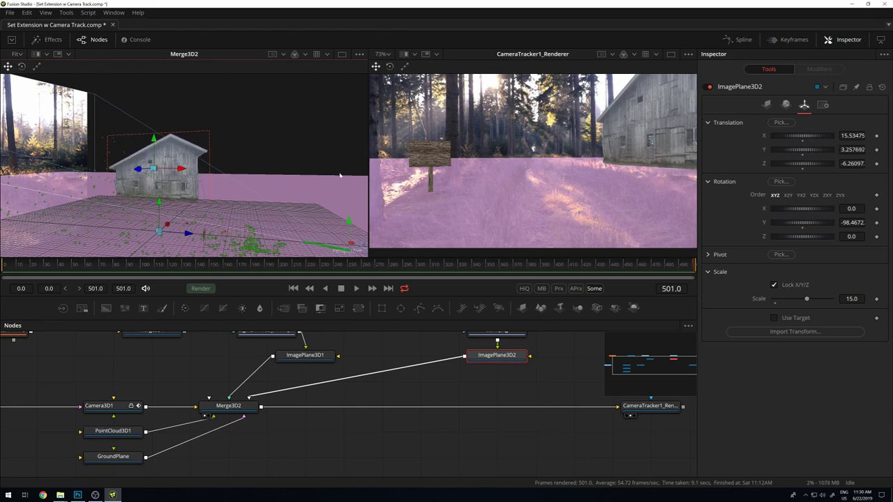
pyautogui.moveTo(323, 188); pyautogui.dragTo(254, 190)
pyautogui.moveTo(318, 256); pyautogui.dragTo(125, 166)
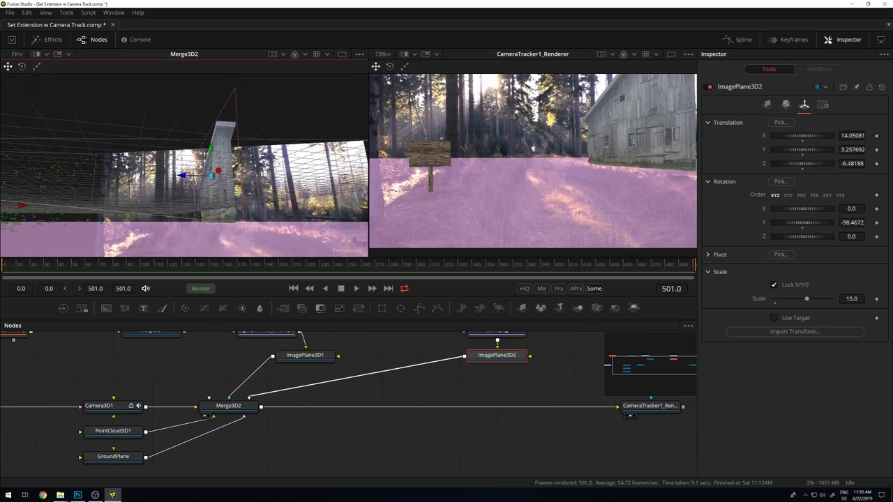
pyautogui.moveTo(212, 149); pyautogui.dragTo(212, 151)
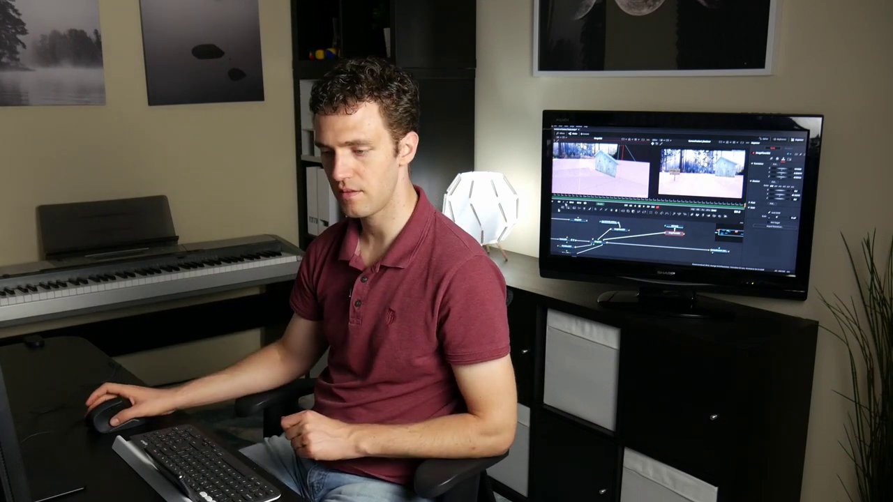
# - Disable the GroundPlane node to hide the pink surface, and enlarge the rendered view around the barn's base
pyautogui.moveTo(572, 247); pyautogui.dragTo(594, 233)
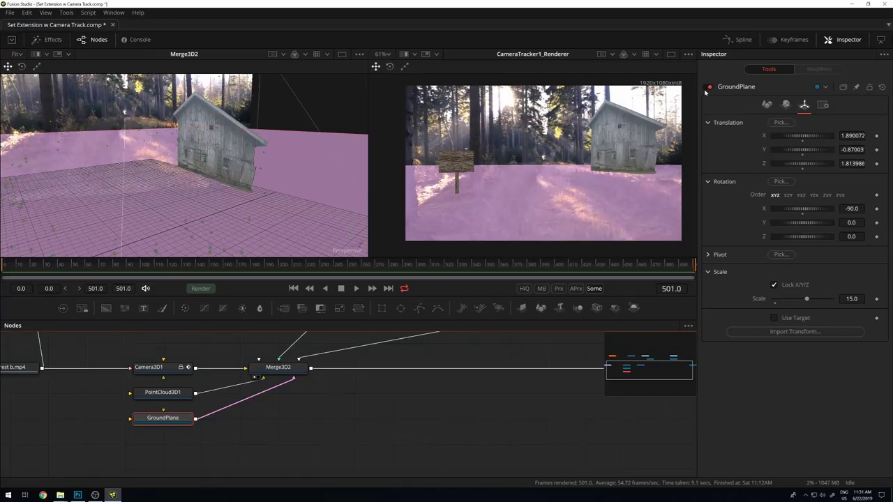
pyautogui.hotkey('ctrl', 'p')
pyautogui.scroll(5, 659, 180)
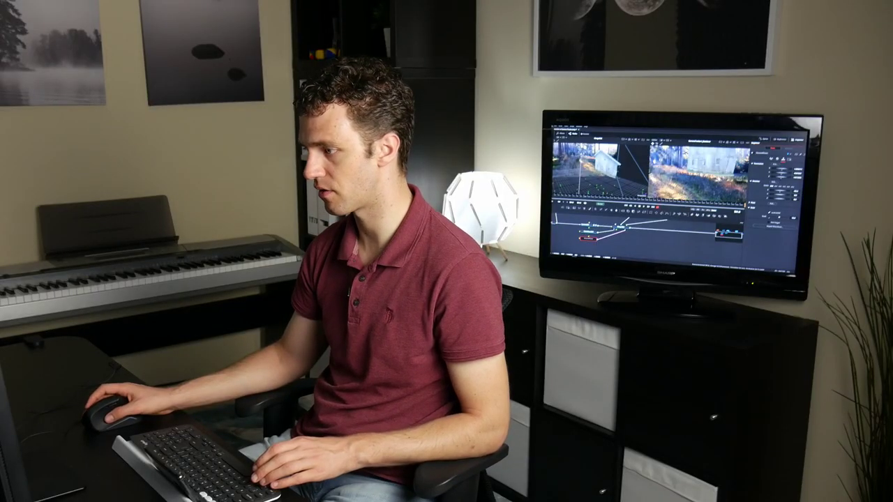
# - Refine the barn's image plane to about X 7.09, Y 1.73, Z 0.90, with Y rotation about 72.14 and scale 9.135
pyautogui.scroll(3, 641, 237)
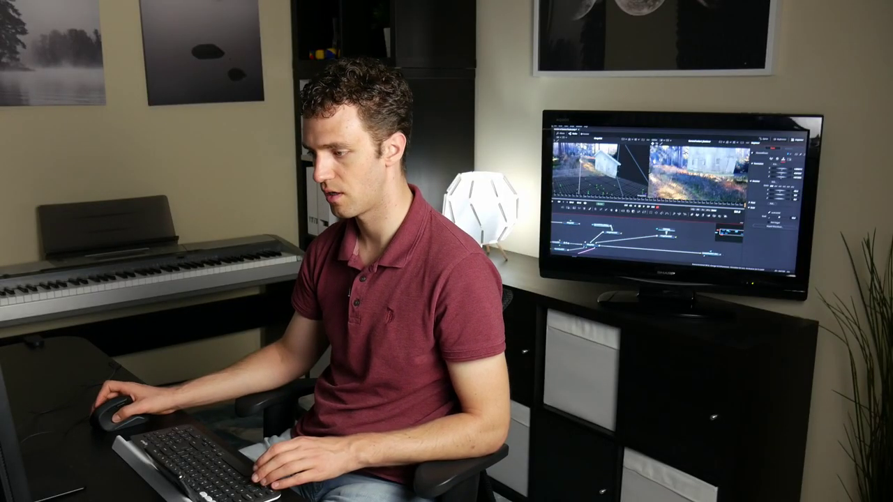
pyautogui.click(662, 236)
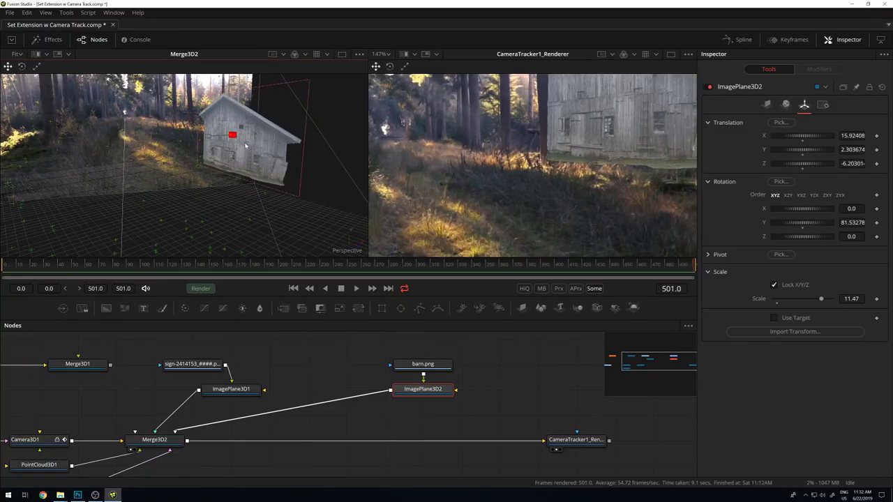
pyautogui.moveTo(223, 196); pyautogui.dragTo(293, 179)
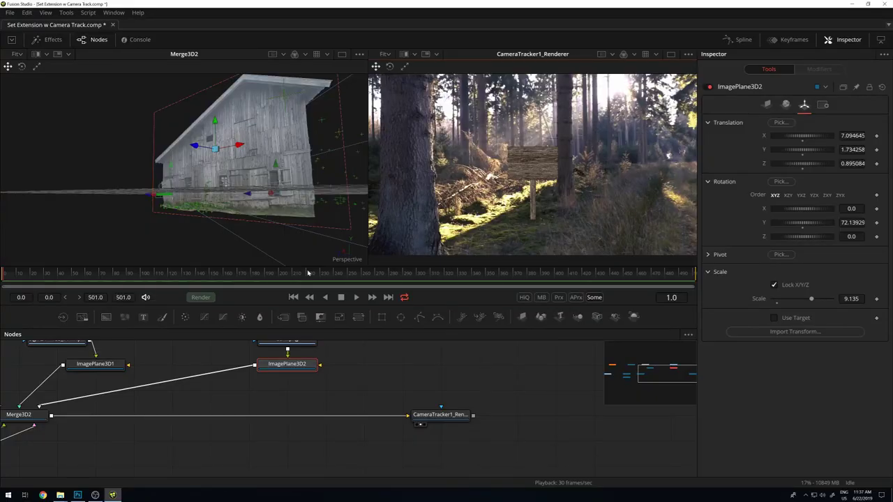
# - Play back the rendered shot to check how the sign and barn track, and select the sign's image plane node
pyautogui.press('space')
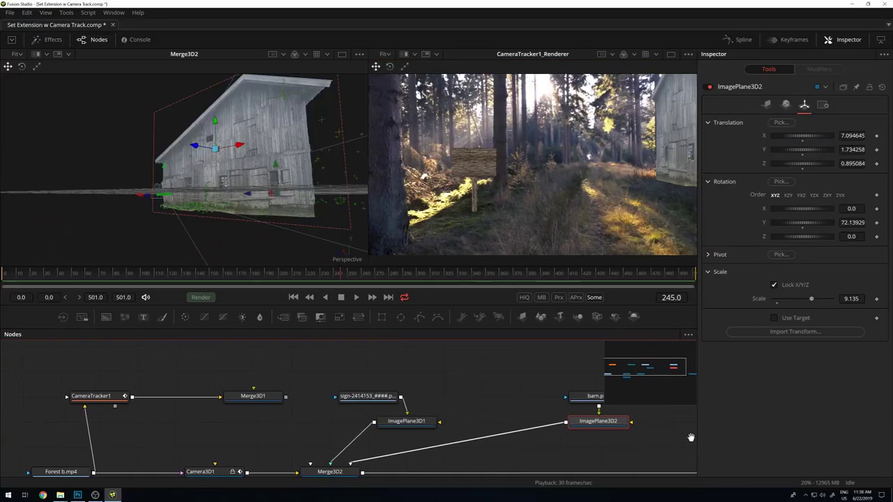
pyautogui.moveTo(691, 438); pyautogui.dragTo(542, 398)
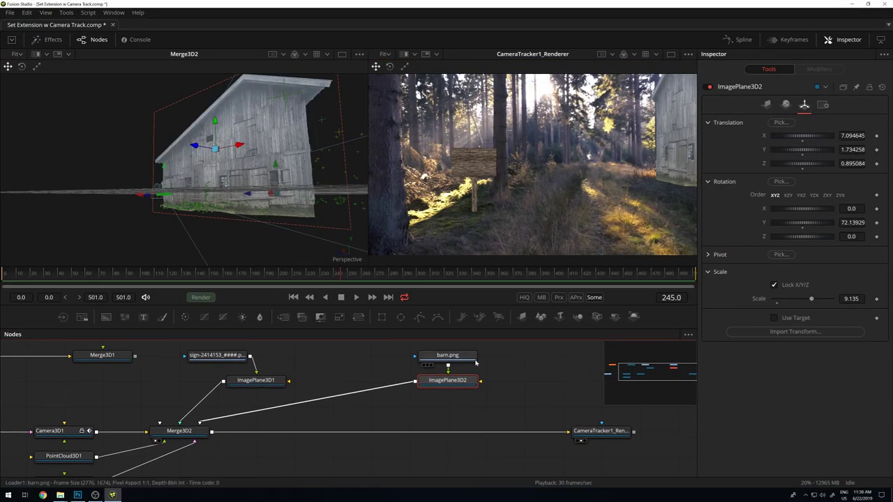
pyautogui.click(274, 386)
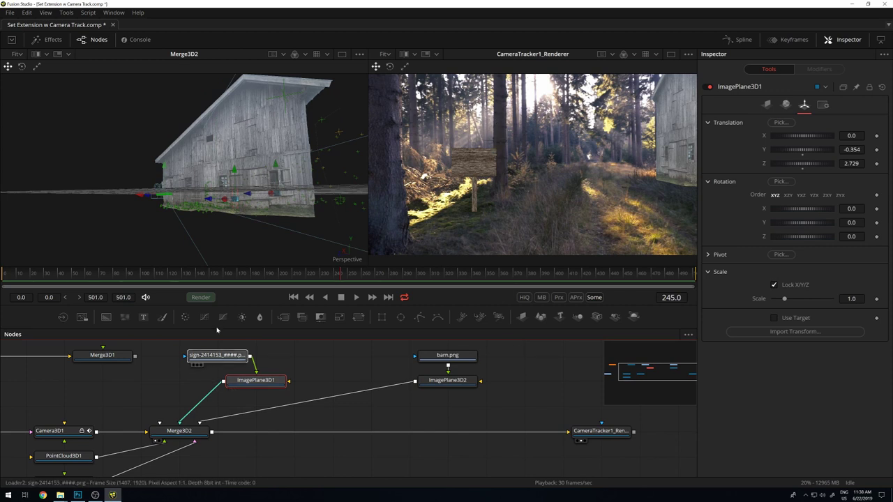
# - Move the sign image's loader node up to make room between it and its image plane
pyautogui.moveTo(312, 377); pyautogui.dragTo(320, 414)
pyautogui.moveTo(211, 402); pyautogui.dragTo(214, 355)
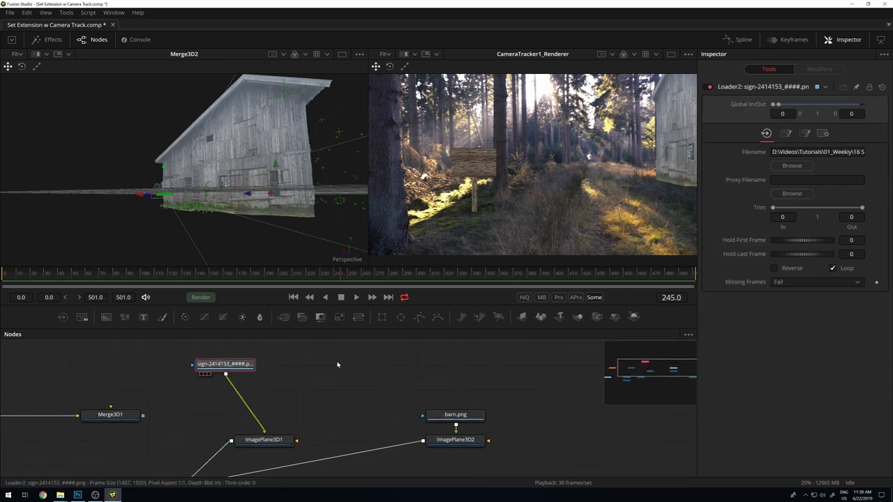
pyautogui.click(559, 317)
pyautogui.moveTo(243, 398); pyautogui.dragTo(320, 398)
pyautogui.press('Delete')
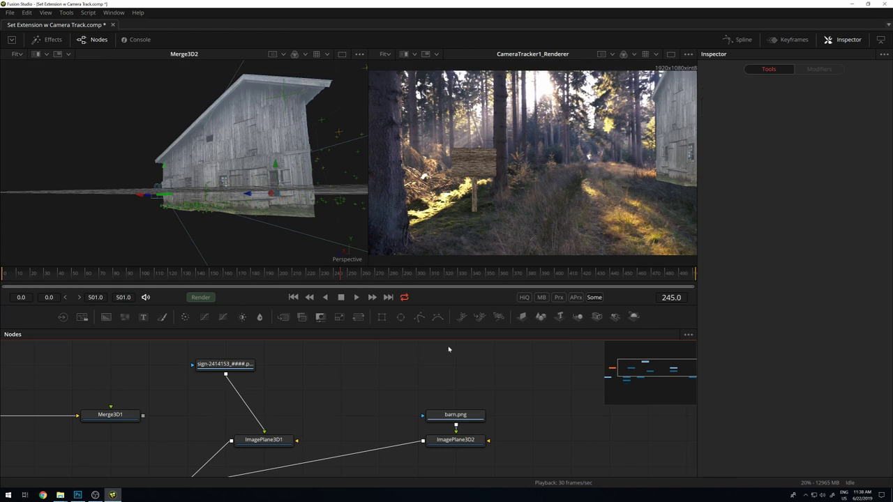
# - Merge a new Text node over the sign image and raise the text onto the board, to about center Y 0.77
pyautogui.click(144, 318)
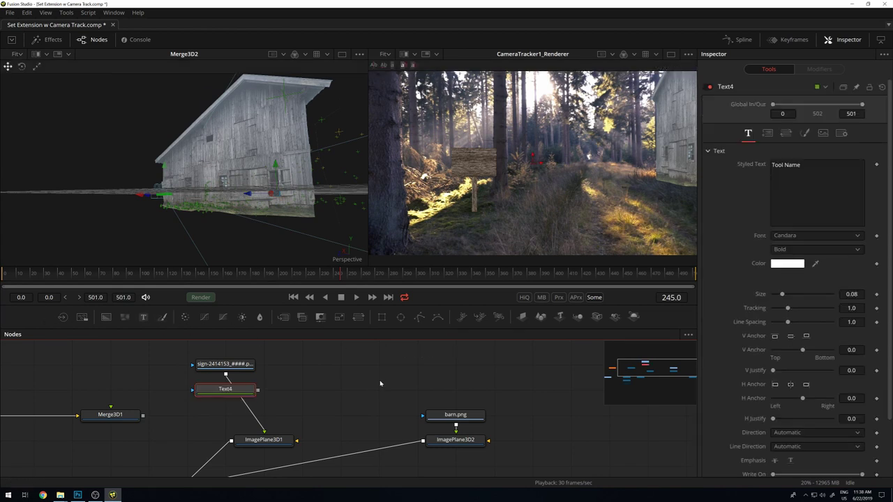
pyautogui.moveTo(226, 389); pyautogui.dragTo(303, 389)
pyautogui.click(224, 364)
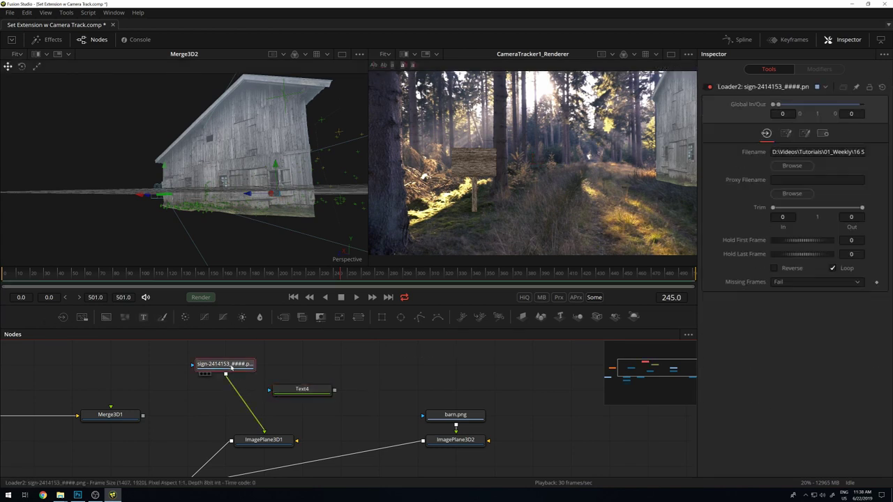
pyautogui.click(283, 317)
pyautogui.moveTo(335, 395); pyautogui.dragTo(234, 395)
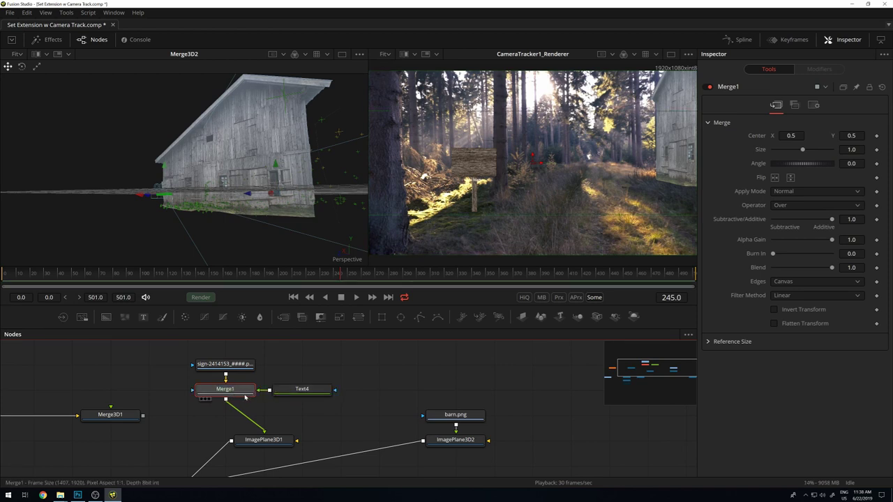
pyautogui.press('1')
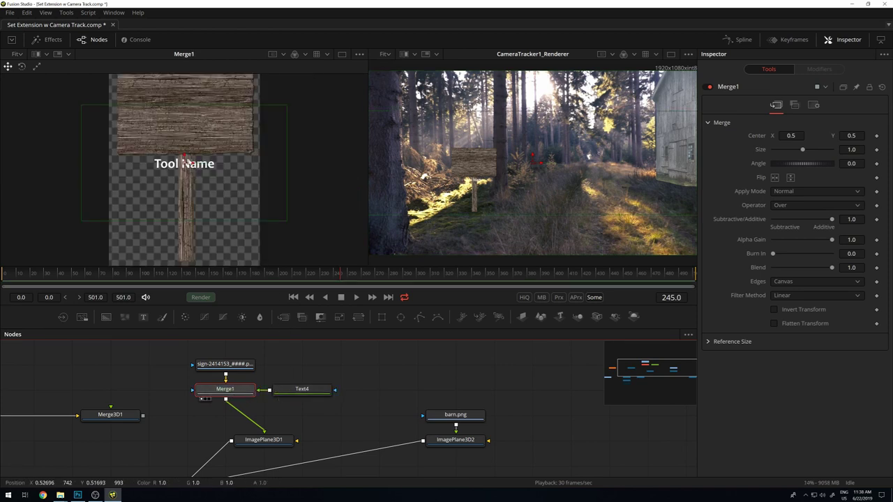
pyautogui.moveTo(183, 158); pyautogui.dragTo(183, 103)
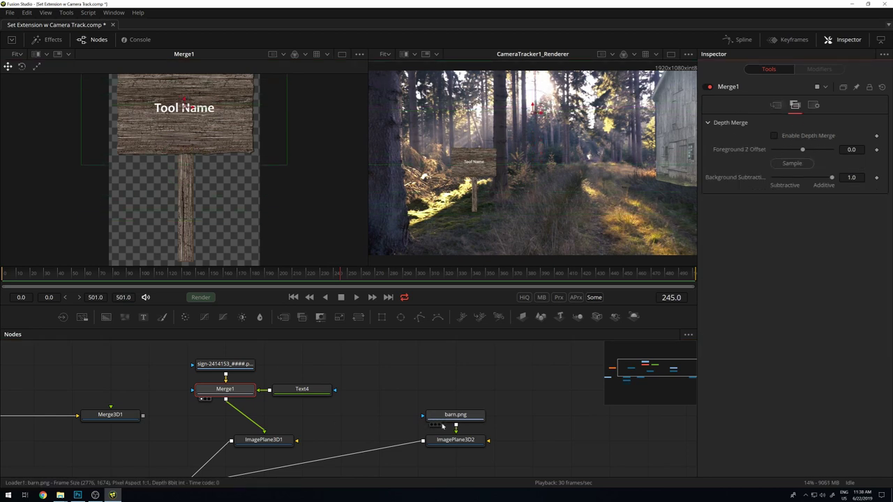
# - Replace the sign text's placeholder with "3D" on the first line and "Set Extension" on the second
pyautogui.click(301, 389)
pyautogui.moveTo(809, 165); pyautogui.dragTo(604, 148)
pyautogui.press('BackSpace')
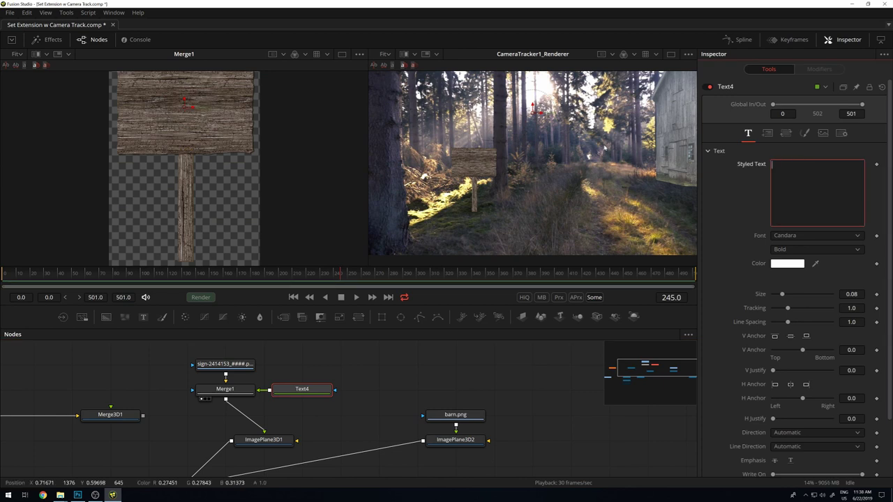
pyautogui.write('3D')
pyautogui.press('Return')
pyautogui.write('Set exten')
pyautogui.press('BackSpace')
pyautogui.press('BackSpace')
pyautogui.press('BackSpace')
pyautogui.press('BackSpace')
pyautogui.press('BackSpace')
pyautogui.press('BackSpace')
pyautogui.write('Extension')
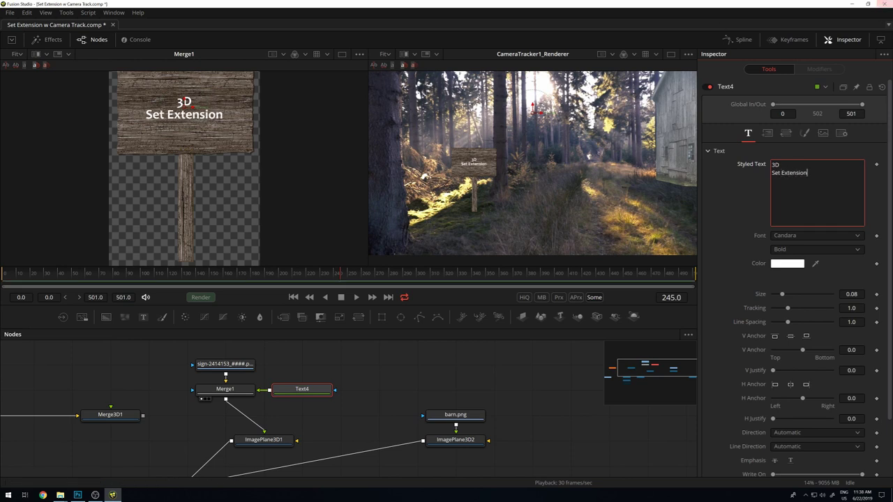
# - Colour the sign text dark brown and set its size to 0.126
pyautogui.click(787, 263)
pyautogui.moveTo(478, 204); pyautogui.dragTo(452, 171)
pyautogui.click(376, 177)
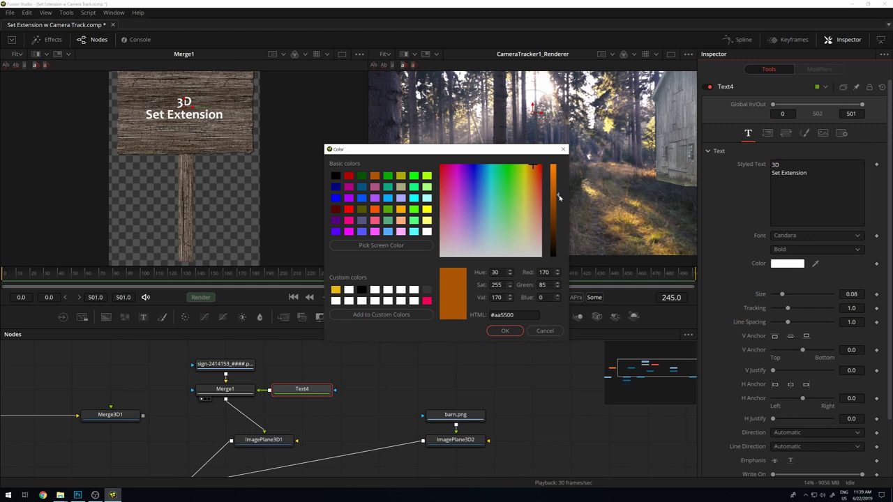
pyautogui.moveTo(558, 214); pyautogui.dragTo(556, 231)
pyautogui.click(503, 330)
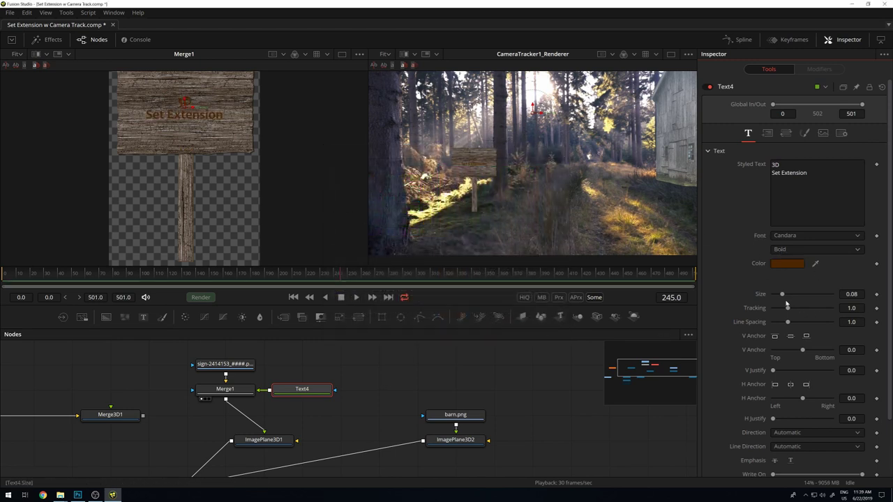
pyautogui.moveTo(783, 296); pyautogui.dragTo(788, 295)
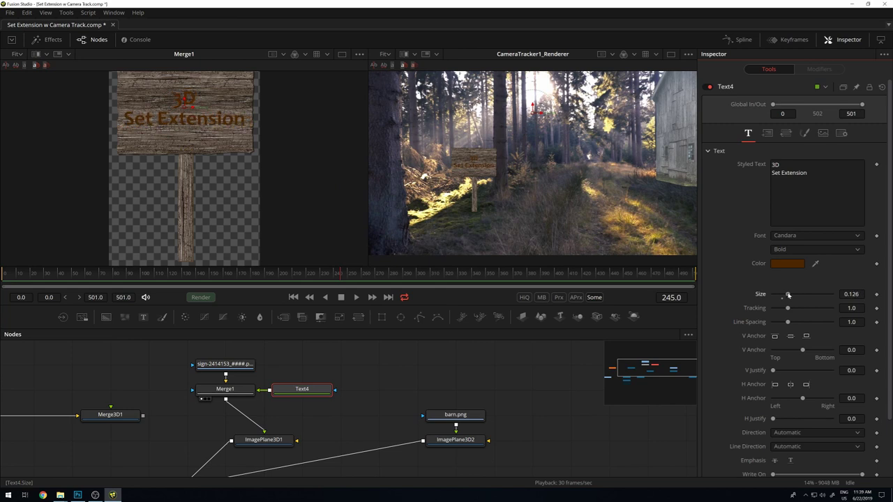
# - Set the sign text merge's apply mode to Multiply and inspect the lettering on the wood grain up close
pyautogui.click(225, 389)
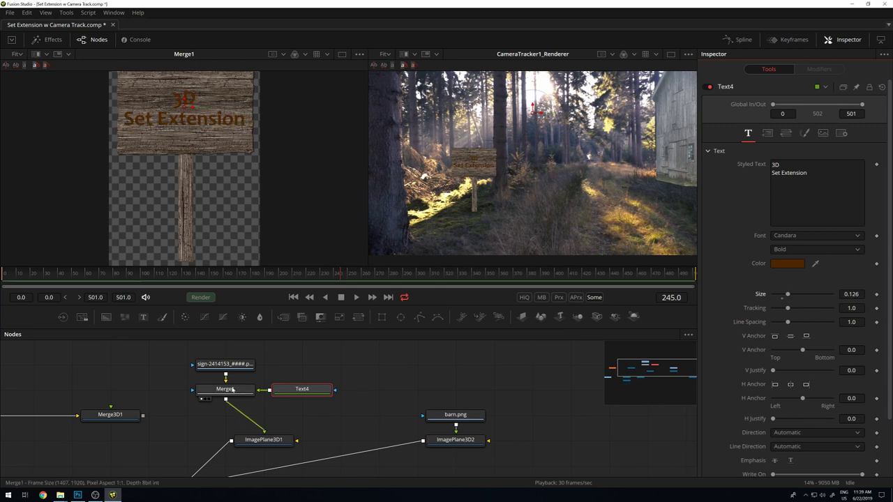
pyautogui.click(775, 106)
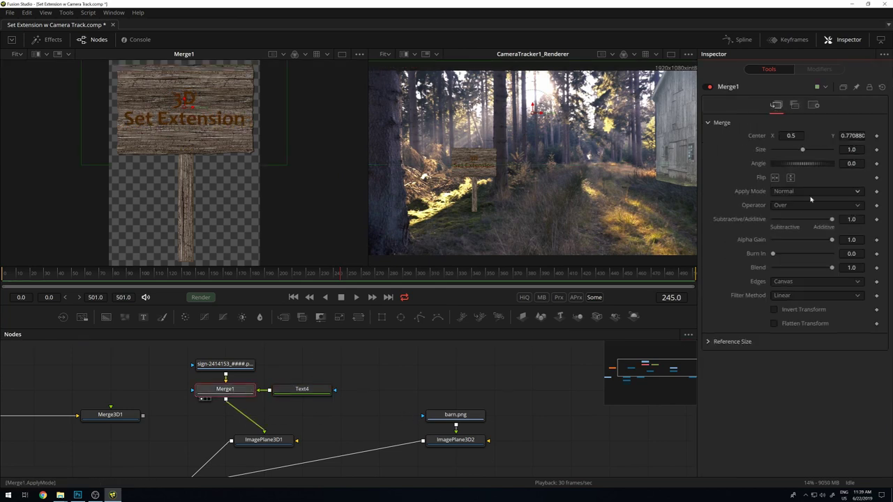
pyautogui.click(795, 192)
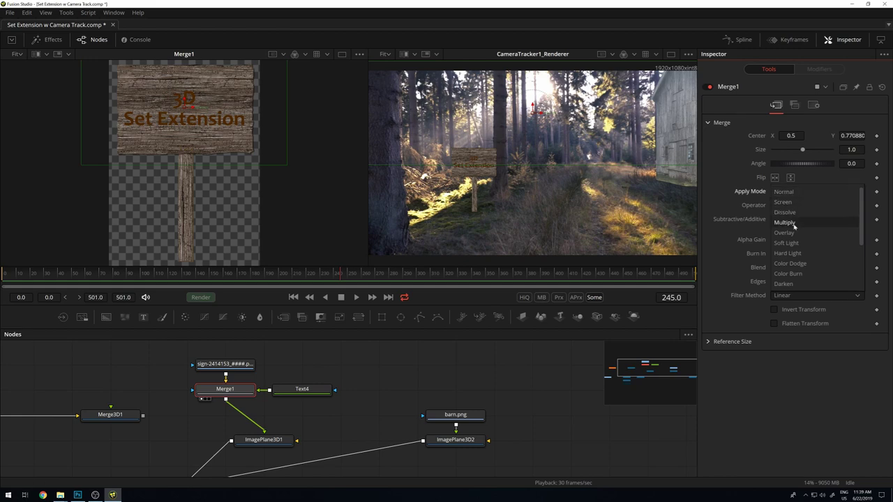
pyautogui.click(785, 223)
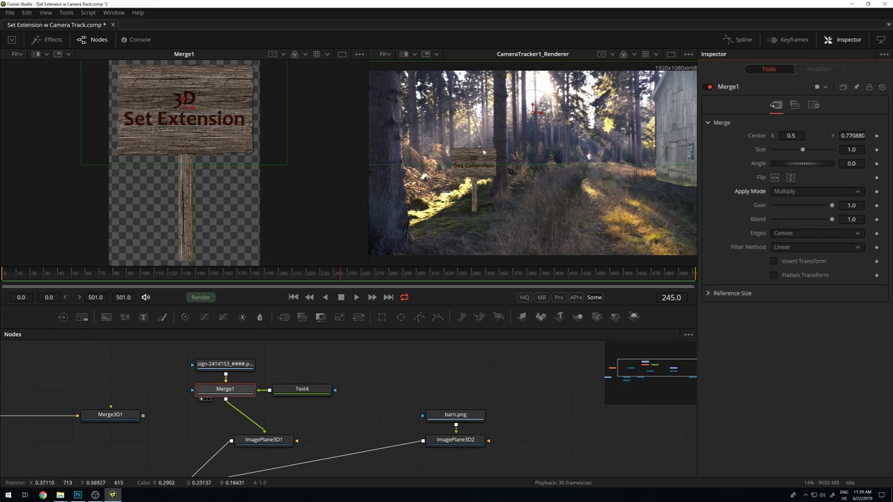
pyautogui.scroll(5, 139, 112)
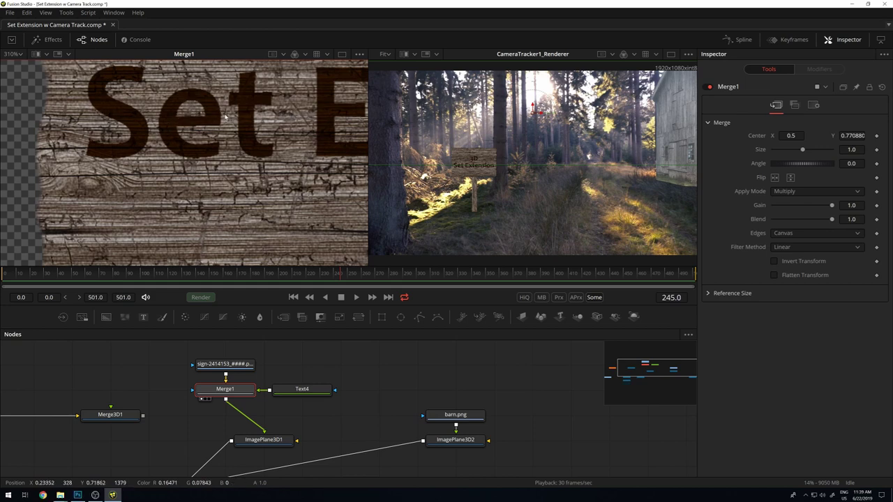
pyautogui.scroll(-6, 218, 112)
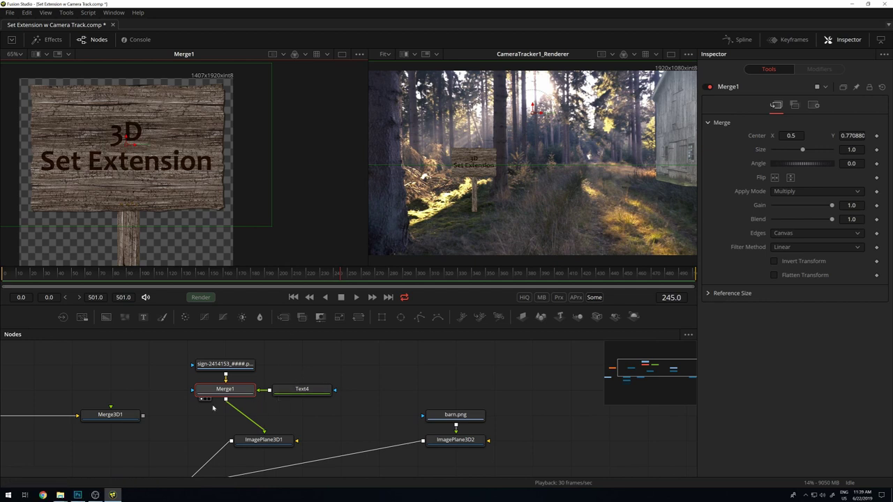
# - Rearrange the sign nodes so the text sits directly above the merge with the sign loader beside it
pyautogui.click(263, 443)
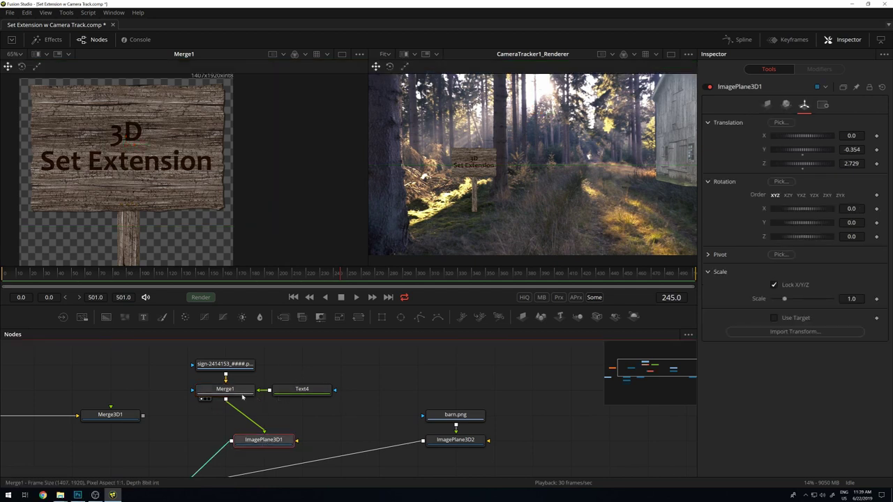
pyautogui.click(243, 393)
pyautogui.moveTo(302, 389); pyautogui.dragTo(340, 364)
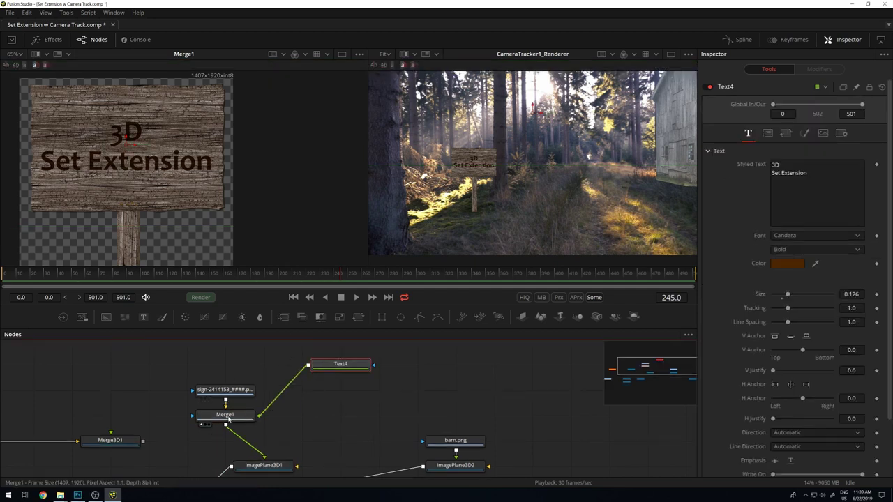
pyautogui.moveTo(213, 413); pyautogui.dragTo(290, 413)
pyautogui.moveTo(225, 389); pyautogui.dragTo(225, 363)
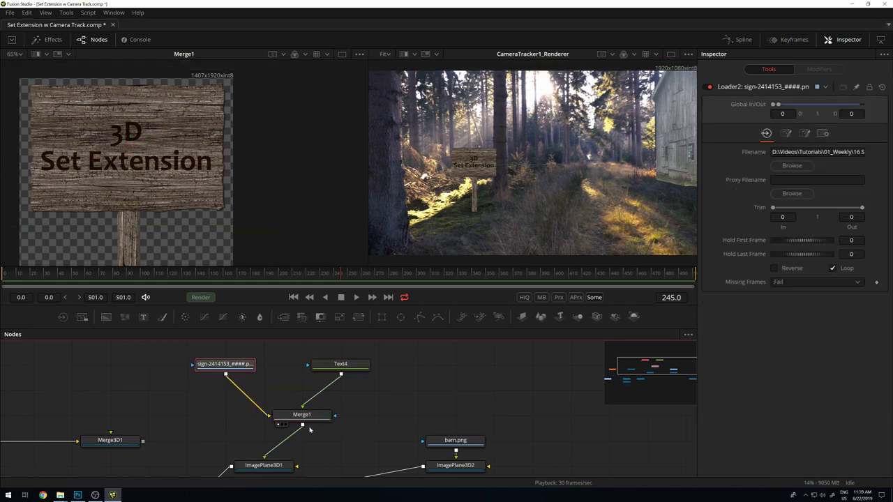
pyautogui.moveTo(307, 412); pyautogui.dragTo(301, 364)
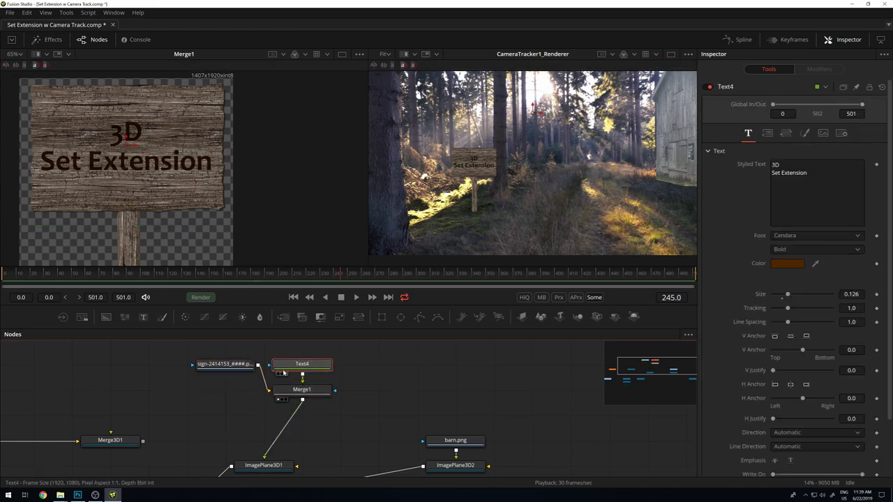
# - Insert a Color Corrector after the sign's merge, with saturation 0.77 and gamma returned to 1.0
pyautogui.click(314, 391)
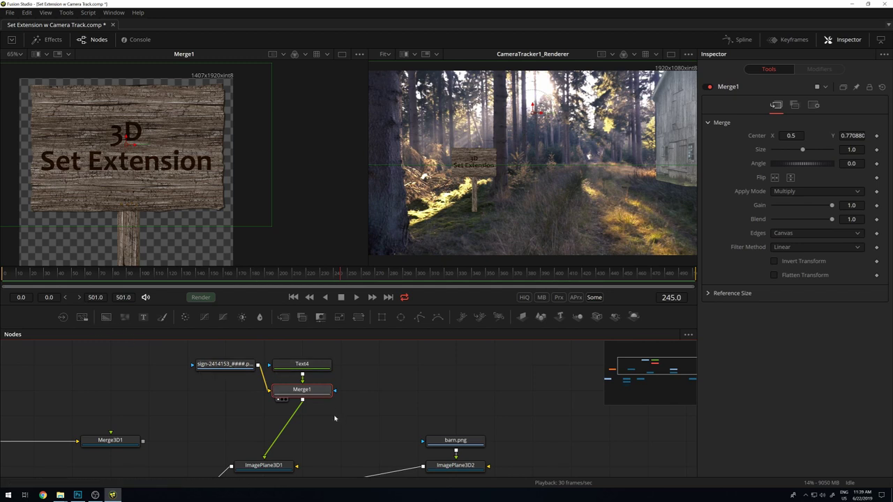
pyautogui.click(187, 318)
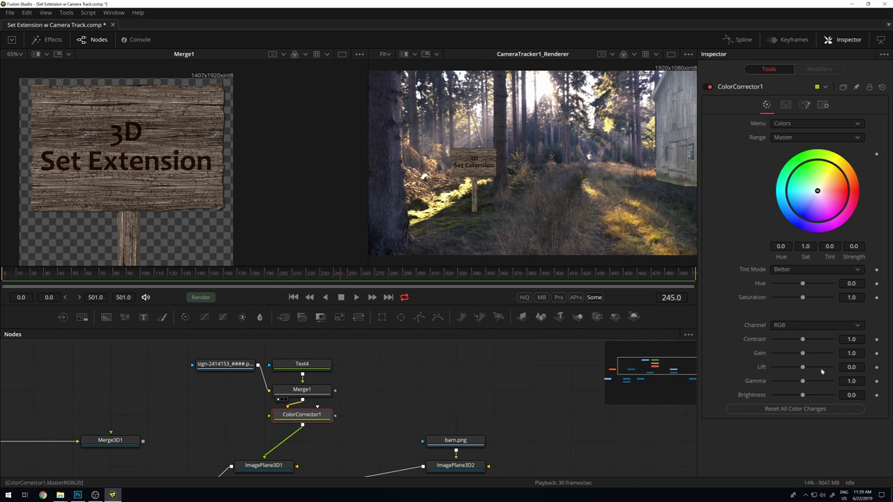
pyautogui.moveTo(803, 298)
pyautogui.mouseDown()
pyautogui.moveTo(785, 299)
pyautogui.moveTo(797, 299)
pyautogui.mouseUp()
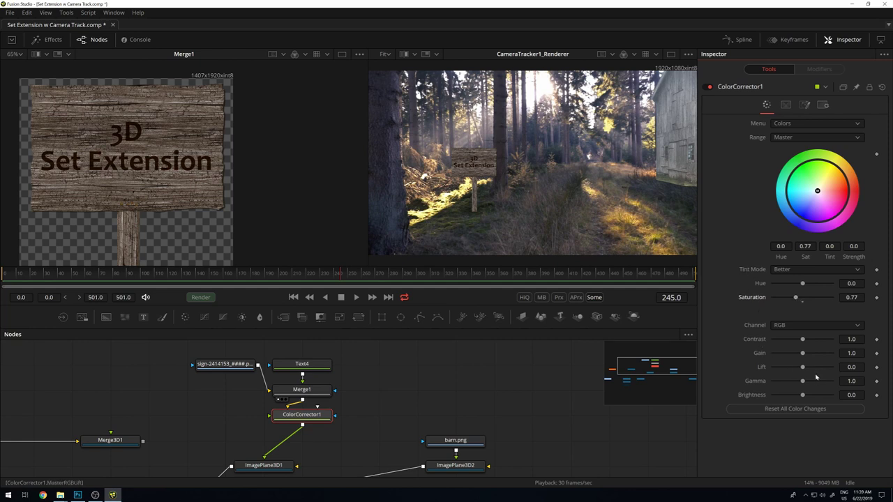
pyautogui.moveTo(803, 382); pyautogui.dragTo(798, 383)
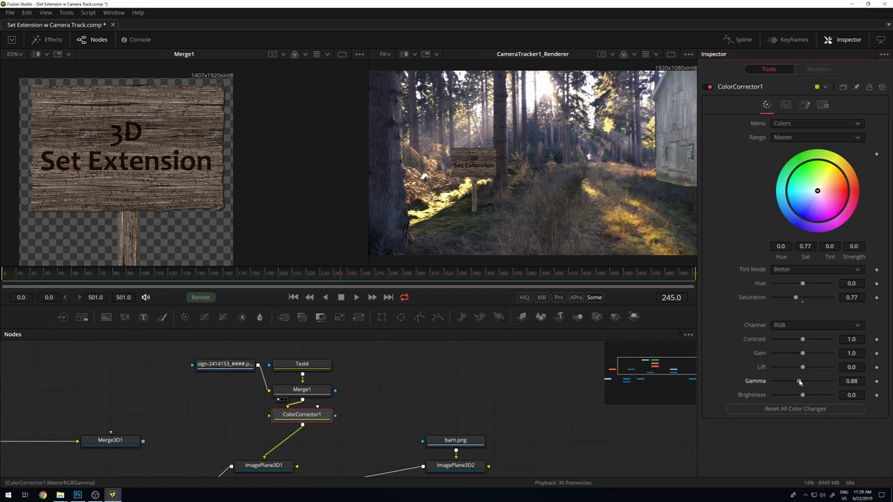
pyautogui.moveTo(804, 385); pyautogui.dragTo(805, 389)
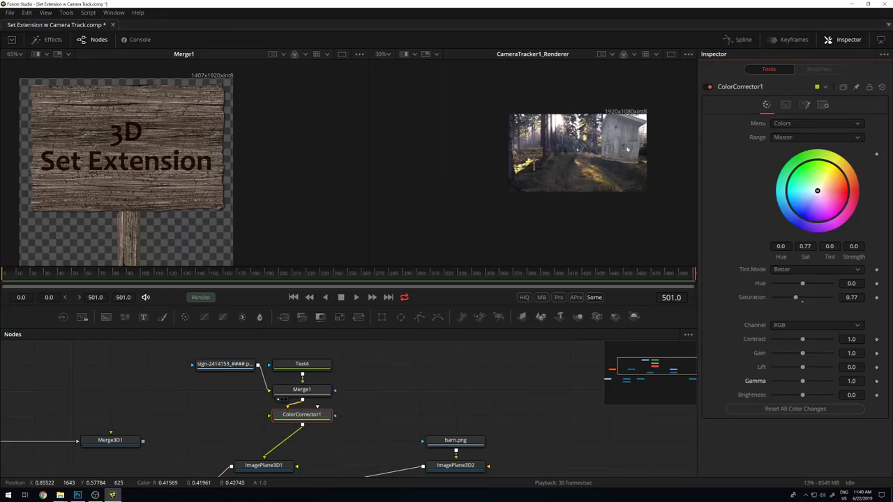
# - Move the barn.png loader up and insert a Color Corrector between it and the barn's image plane
pyautogui.scroll(2, 630, 189)
pyautogui.scroll(-1, 630, 189)
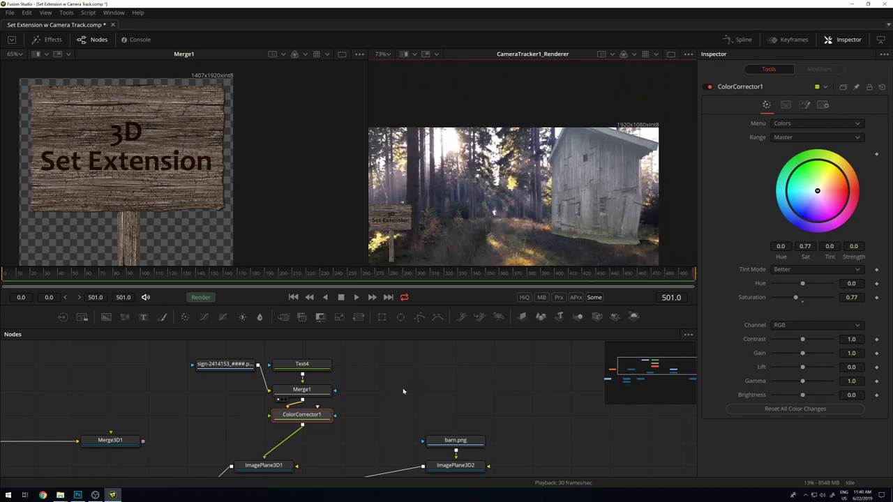
pyautogui.scroll(-2, 399, 393)
pyautogui.click(455, 427)
pyautogui.moveTo(472, 403); pyautogui.dragTo(483, 352)
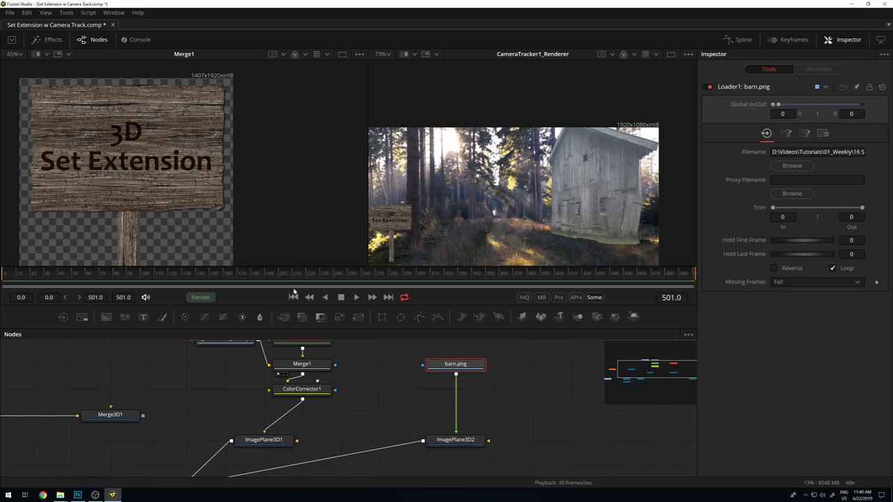
pyautogui.click(184, 316)
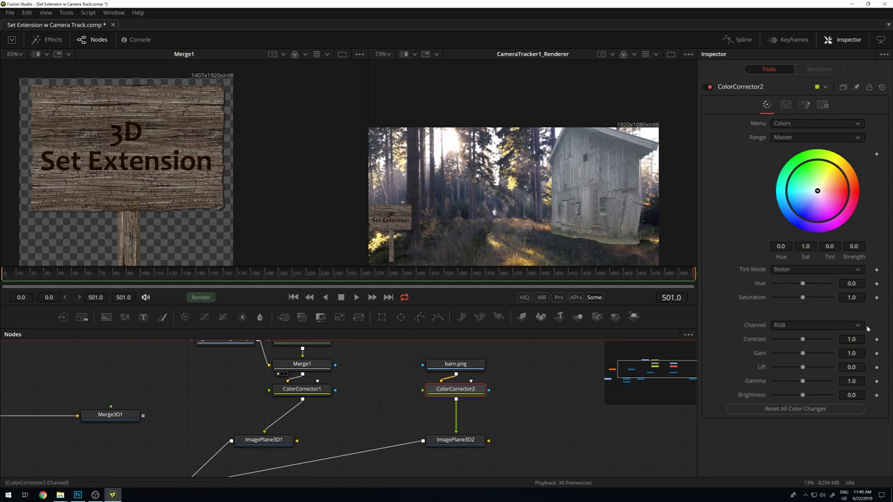
# - Warm the barn's Color Corrector toward red on the color wheel, with a tint strength of 0.0758
pyautogui.scroll(3, 609, 174)
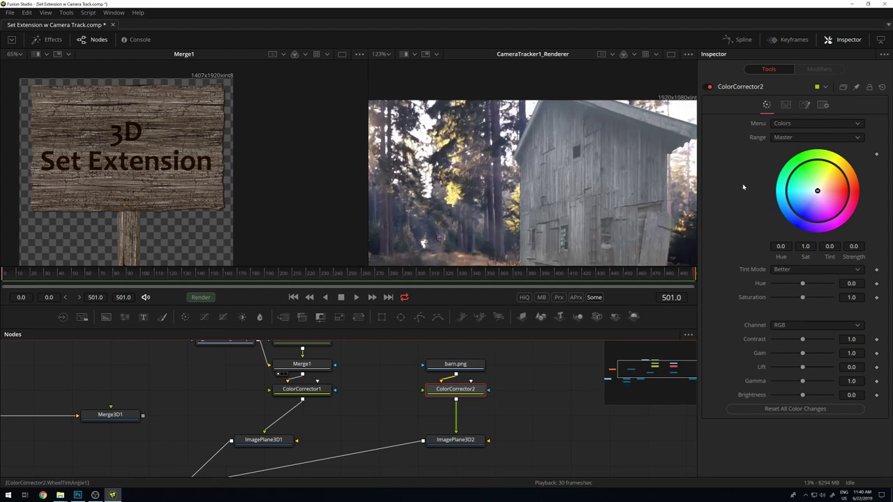
pyautogui.scroll(-2, 600, 189)
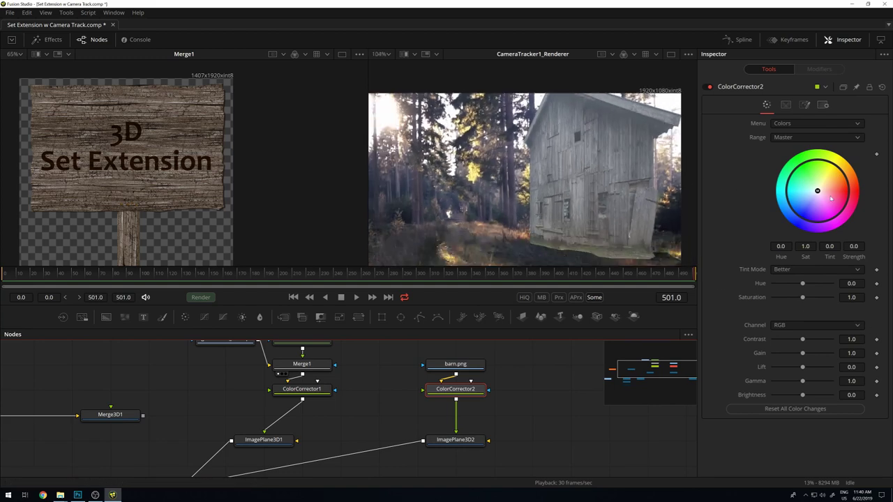
pyautogui.moveTo(819, 191); pyautogui.dragTo(827, 191)
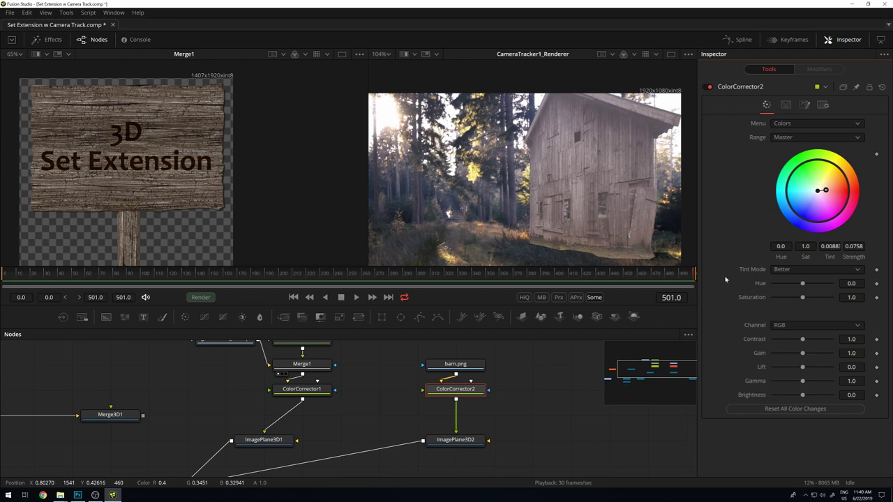
pyautogui.scroll(-2, 482, 140)
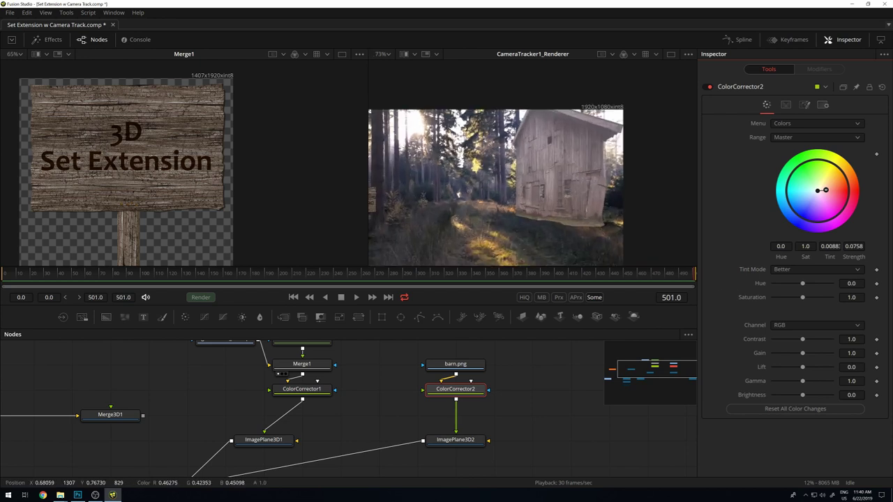
# - Darken the barn to a brightness of -0.095 in its Color Corrector, keeping contrast at 1.0
pyautogui.moveTo(803, 396); pyautogui.dragTo(800, 397)
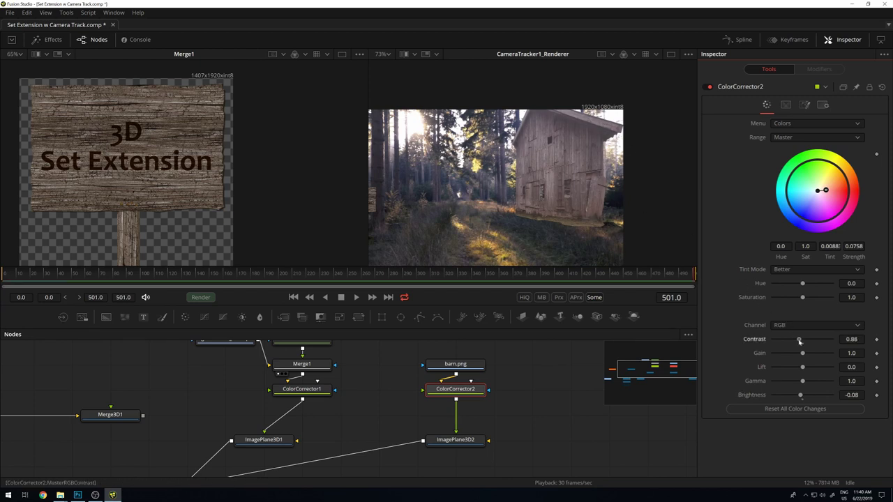
pyautogui.moveTo(792, 341); pyautogui.dragTo(803, 344)
pyautogui.scroll(3, 559, 145)
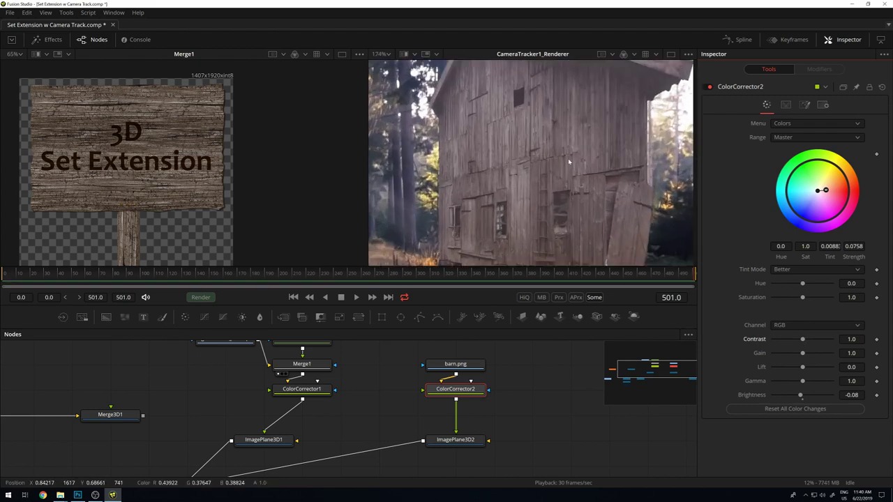
pyautogui.scroll(-2, 560, 146)
pyautogui.moveTo(803, 397); pyautogui.dragTo(800, 400)
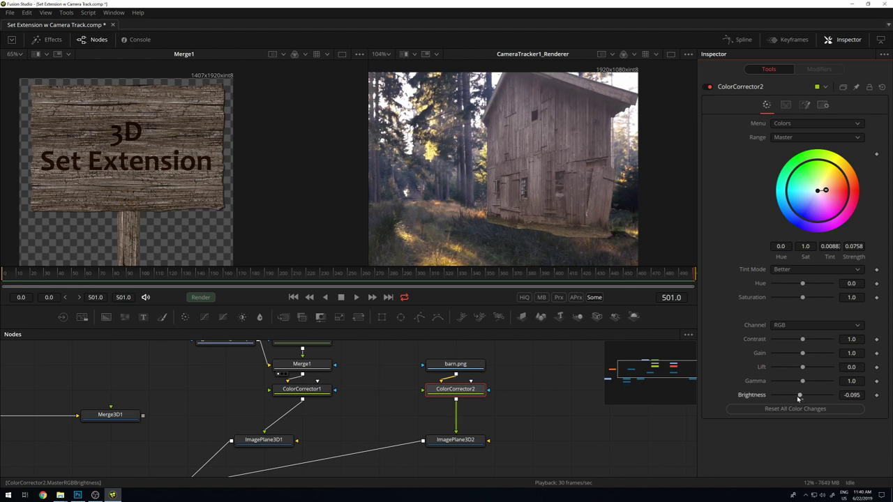
# - Examine in the render how the barn's grassy base edge meets the forest ground along its full width
pyautogui.scroll(-3, 508, 149)
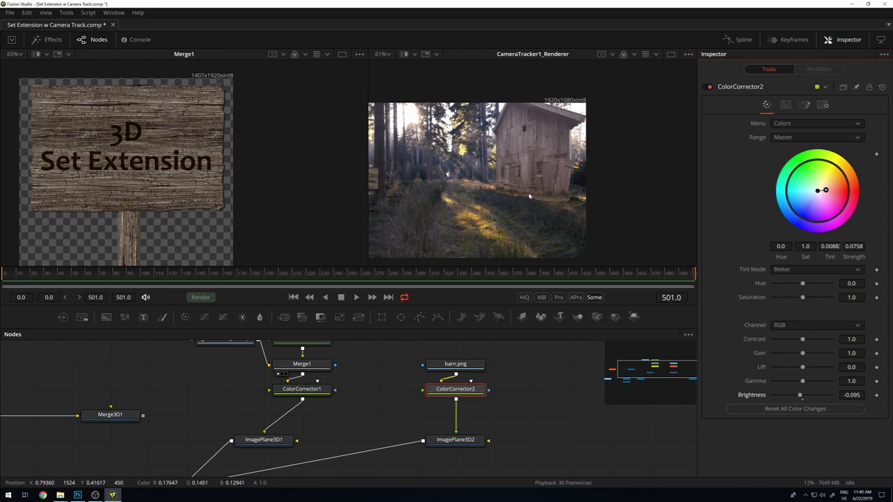
pyautogui.scroll(5, 532, 202)
pyautogui.moveTo(536, 210); pyautogui.dragTo(708, 193)
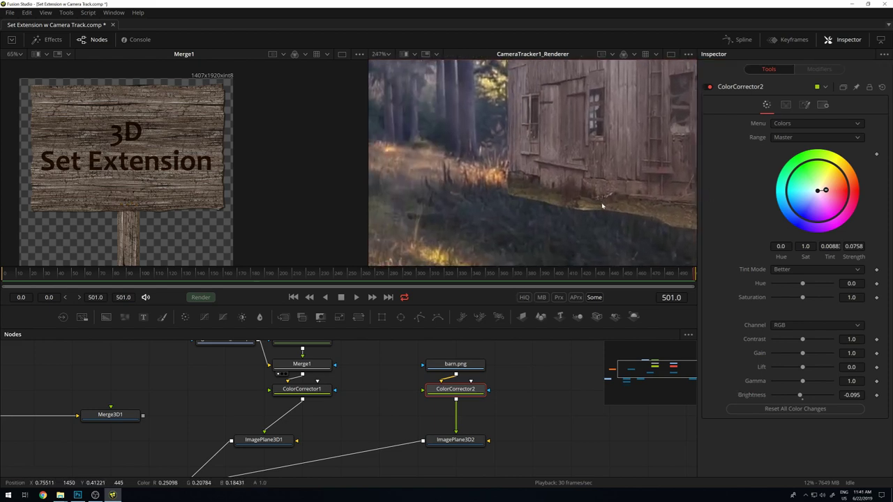
pyautogui.moveTo(663, 217); pyautogui.dragTo(367, 208)
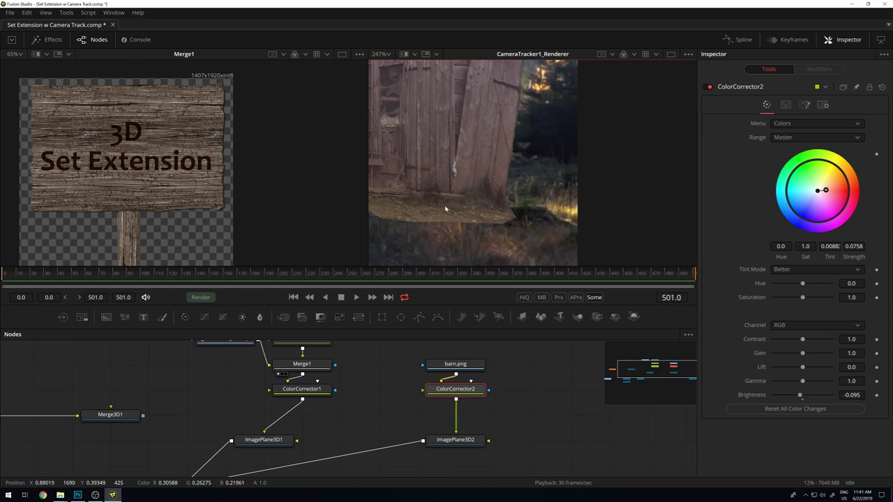
pyautogui.moveTo(482, 224); pyautogui.dragTo(548, 208)
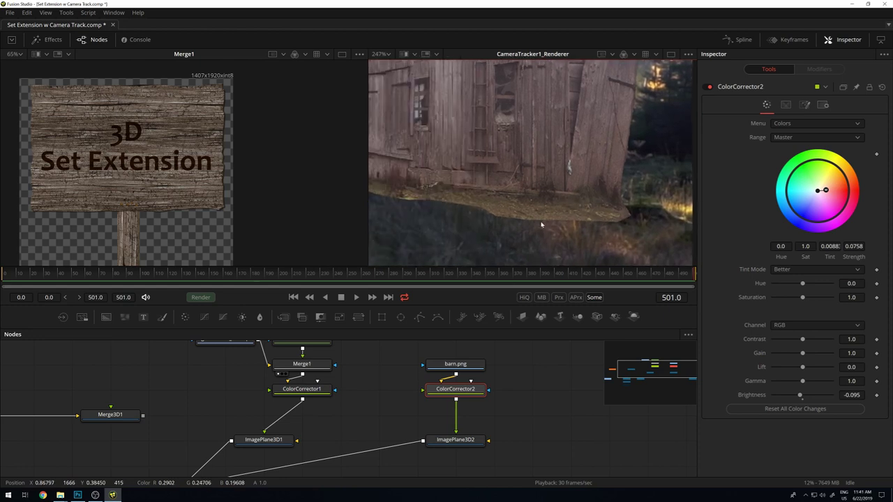
pyautogui.moveTo(608, 196); pyautogui.dragTo(772, 221)
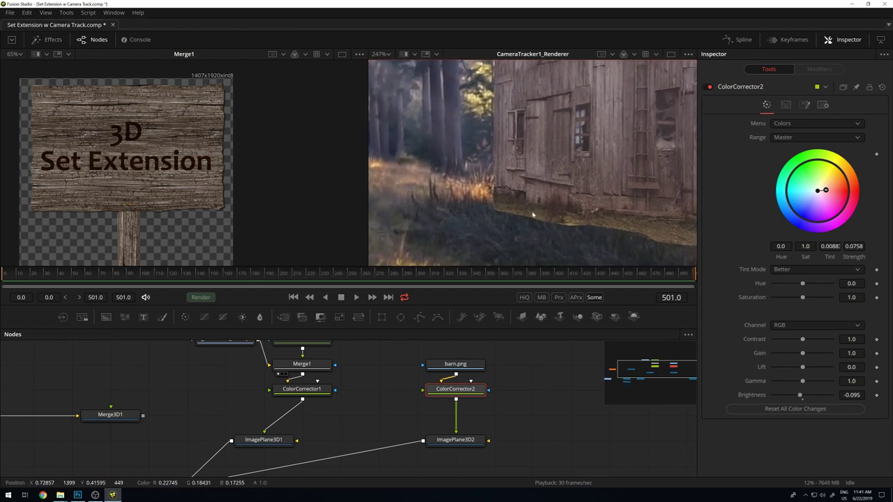
pyautogui.moveTo(643, 226); pyautogui.dragTo(512, 226)
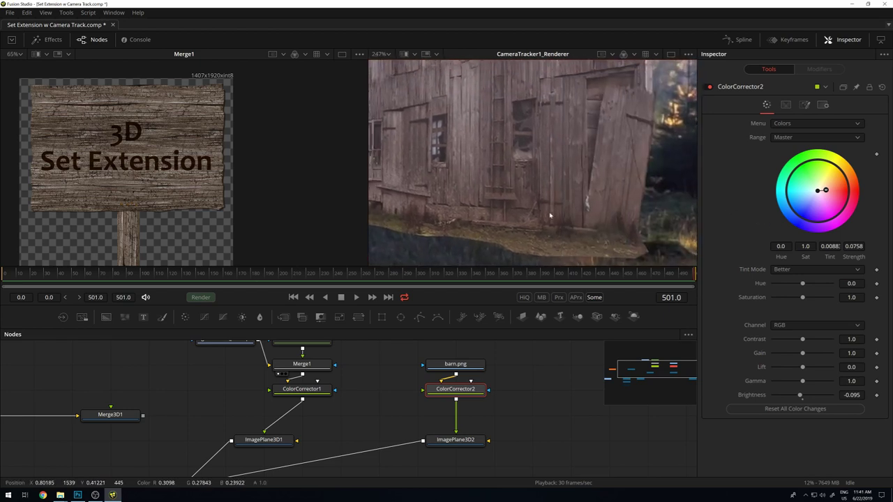
pyautogui.scroll(-3, 521, 201)
pyautogui.moveTo(494, 192); pyautogui.dragTo(569, 195)
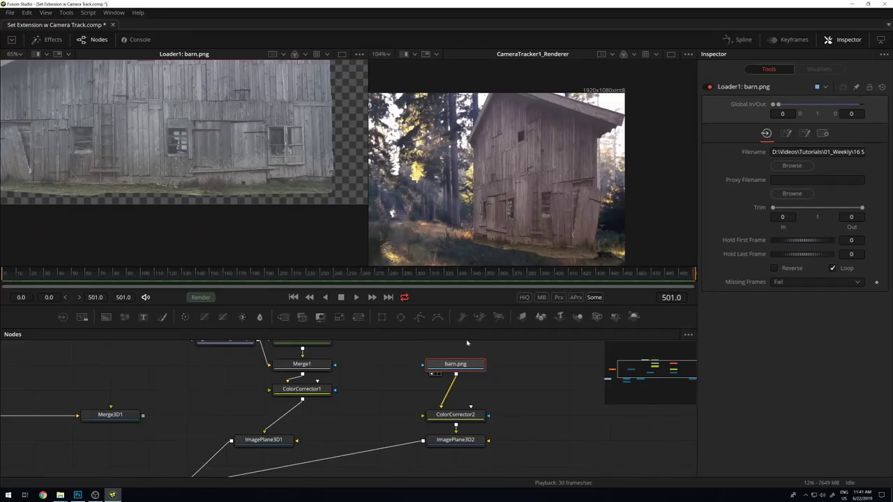
# - Insert a Paint node between the barn.png loader and its Color Corrector, with the brush color black and alpha 0
pyautogui.hotkey('shift', 'space')
pyautogui.write('Camera TrackerPaint')
pyautogui.press('Return')
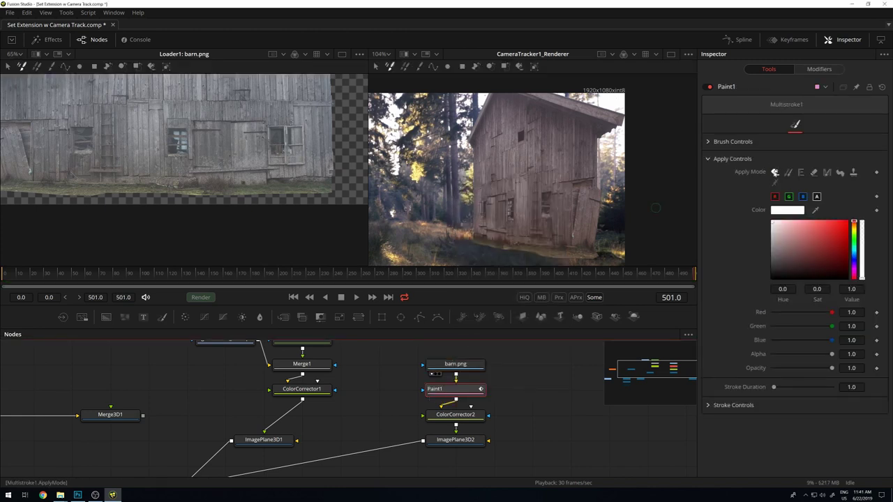
pyautogui.click(835, 259)
pyautogui.click(846, 275)
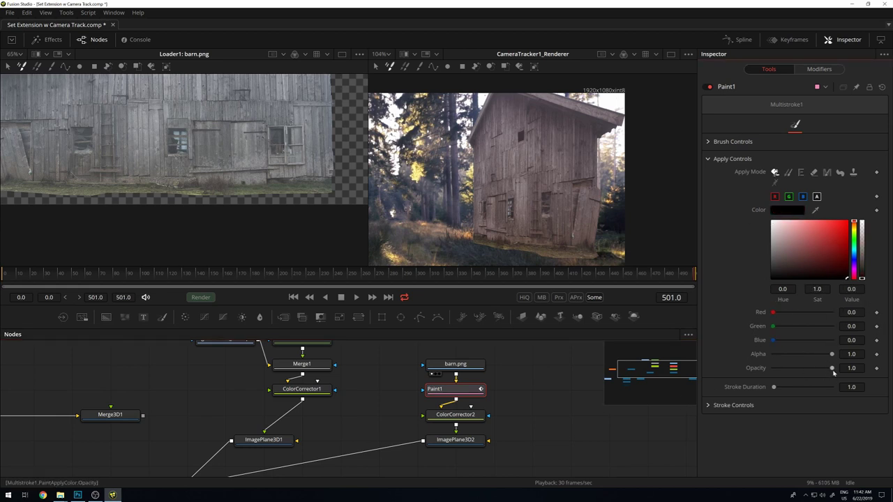
pyautogui.moveTo(832, 355); pyautogui.dragTo(767, 356)
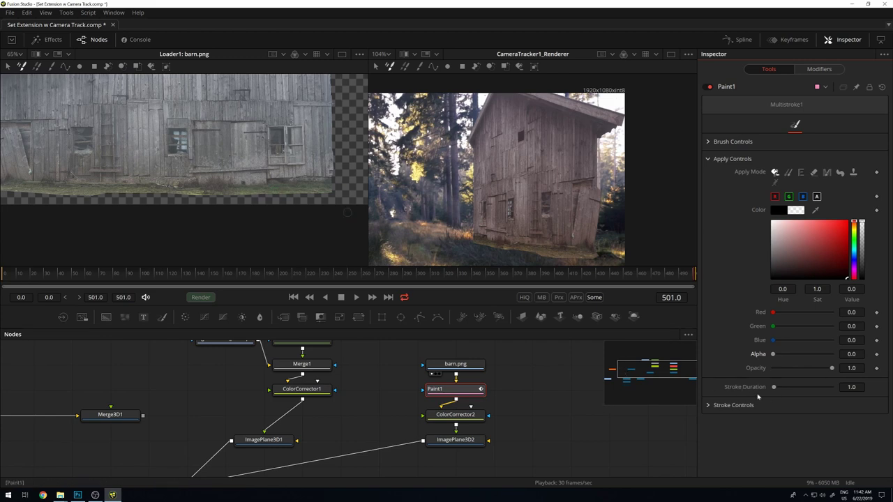
# - Go to frame 0 and set the paint's stroke duration to 1000 frames
pyautogui.moveTo(132, 277); pyautogui.dragTo(2, 272)
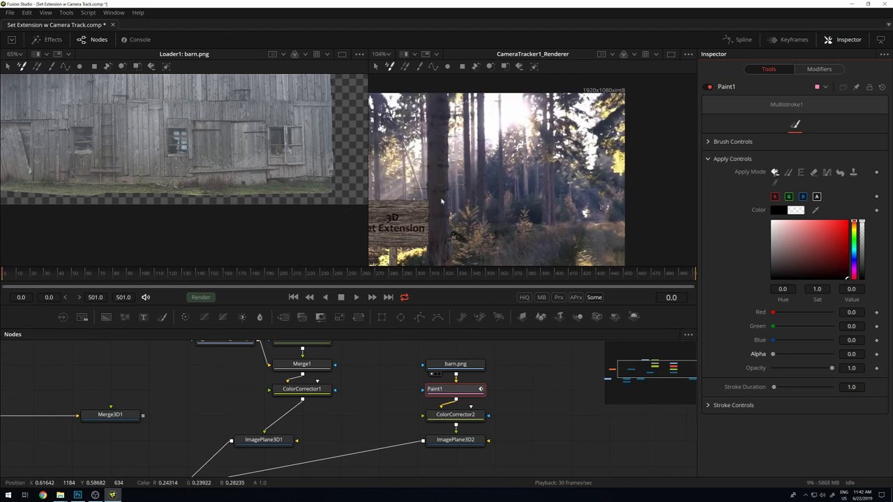
pyautogui.scroll(-5, 210, 150)
pyautogui.moveTo(210, 155); pyautogui.dragTo(234, 223)
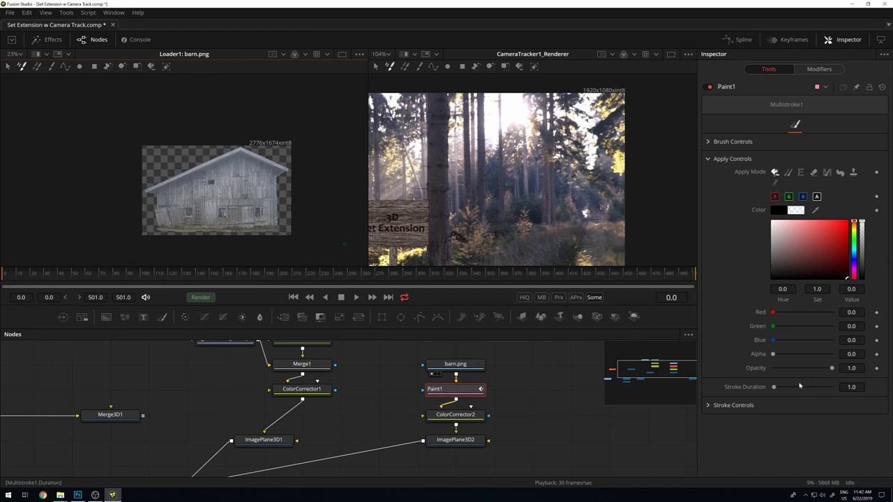
pyautogui.click(859, 387)
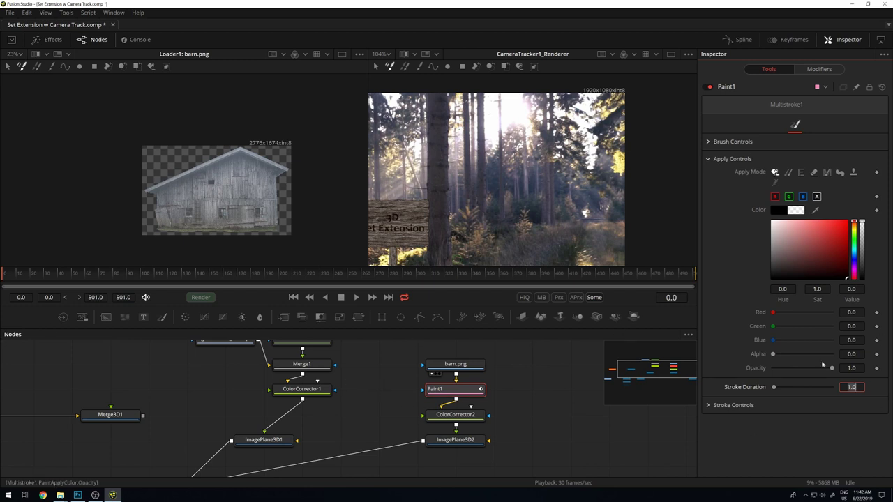
pyautogui.click(853, 387)
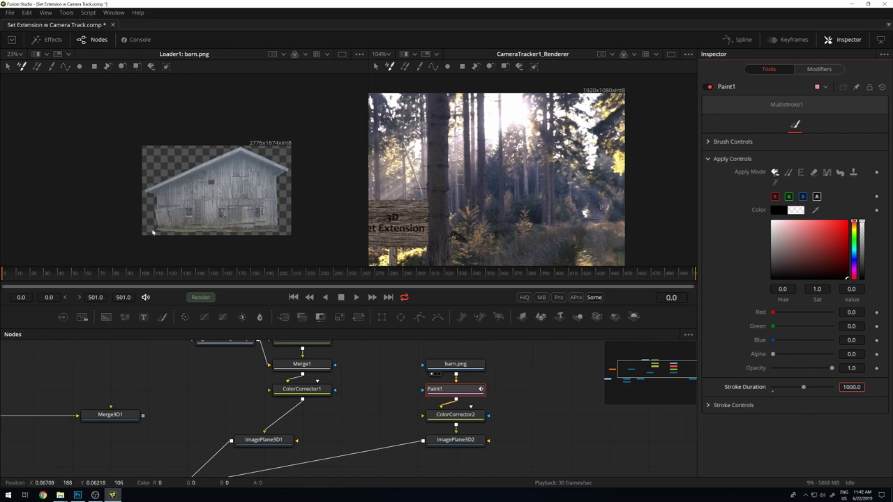
# - View the Paint node's output and erase the grassy strip along the barn's entire lower edge with multistroke brush strokes
pyautogui.scroll(10, 164, 230)
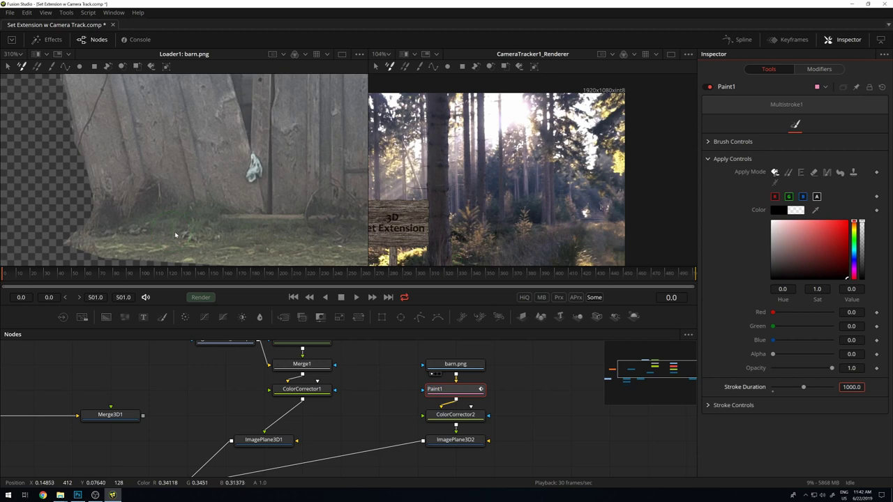
pyautogui.scroll(-3, 218, 222)
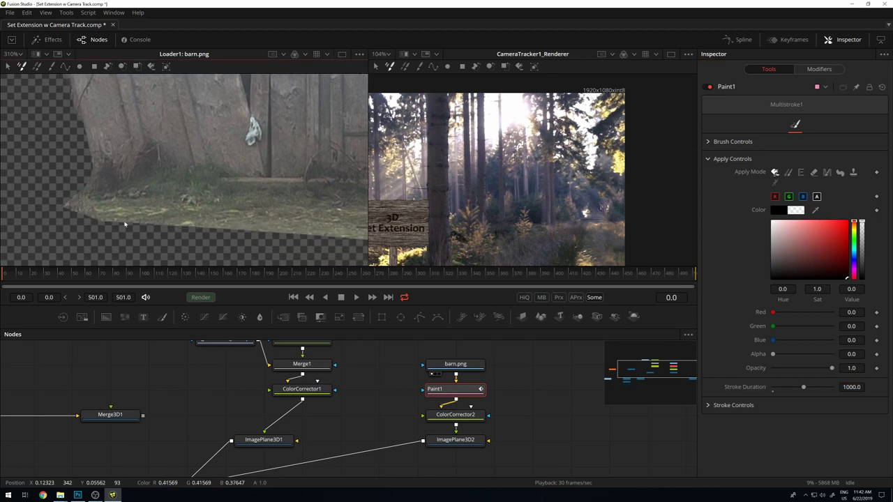
pyautogui.press('2')
pyautogui.scroll(-3, 455, 103)
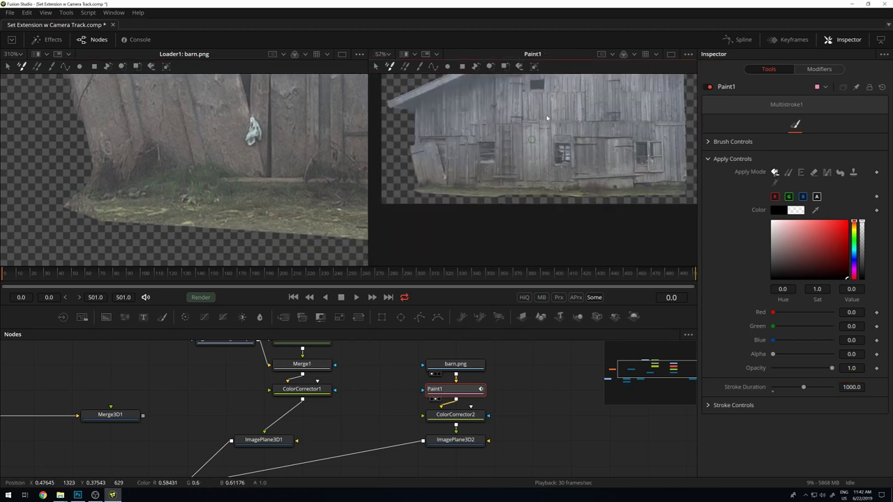
pyautogui.scroll(5, 442, 160)
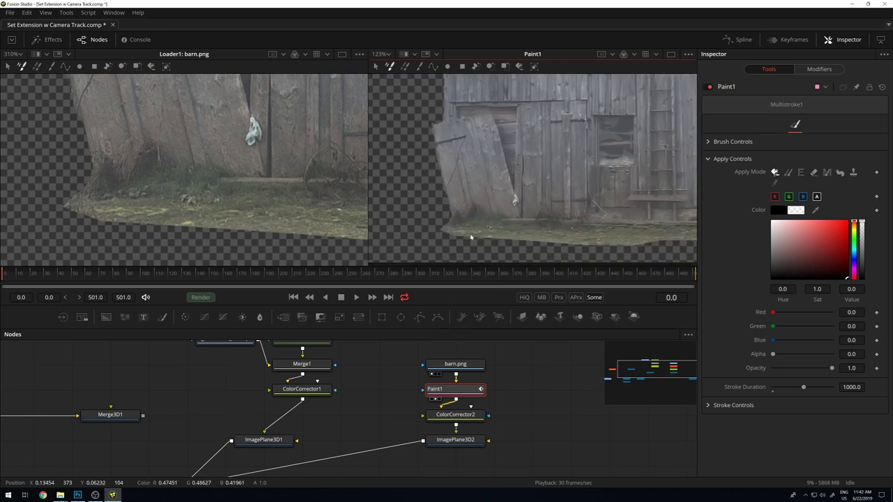
pyautogui.moveTo(440, 231)
pyautogui.mouseDown()
pyautogui.moveTo(561, 241)
pyautogui.moveTo(477, 235)
pyautogui.moveTo(463, 232)
pyautogui.moveTo(669, 242)
pyautogui.moveTo(448, 227)
pyautogui.moveTo(528, 231)
pyautogui.mouseUp()
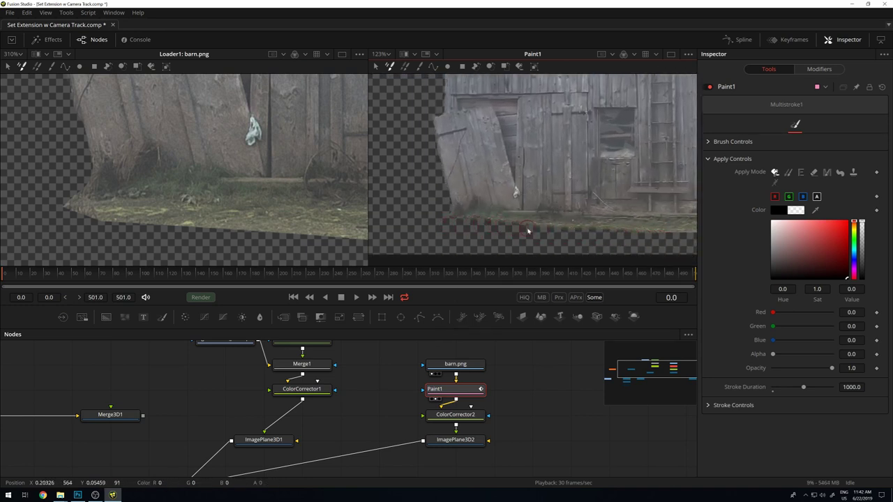
pyautogui.moveTo(449, 224)
pyautogui.mouseDown()
pyautogui.moveTo(546, 228)
pyautogui.moveTo(495, 218)
pyautogui.moveTo(635, 235)
pyautogui.moveTo(585, 233)
pyautogui.mouseUp()
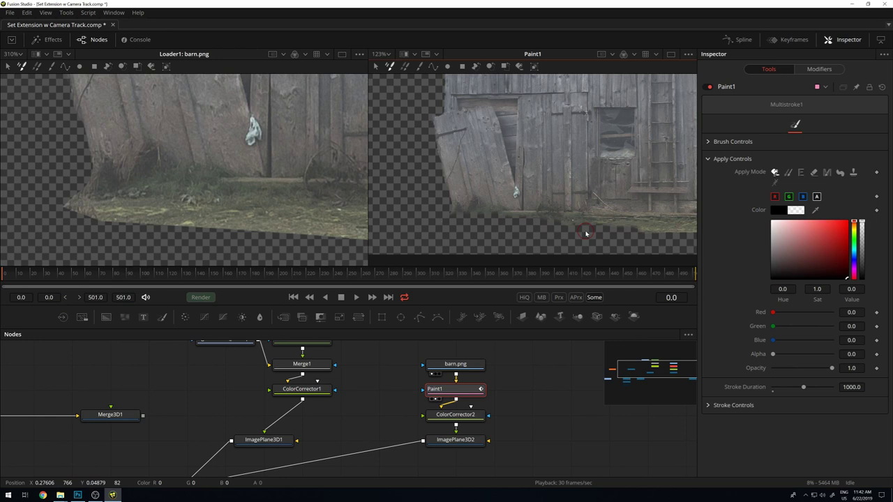
pyautogui.moveTo(576, 226); pyautogui.dragTo(672, 231)
pyautogui.moveTo(630, 234)
pyautogui.mouseDown()
pyautogui.moveTo(405, 215)
pyautogui.moveTo(591, 219)
pyautogui.moveTo(584, 213)
pyautogui.moveTo(533, 226)
pyautogui.moveTo(587, 226)
pyautogui.mouseUp()
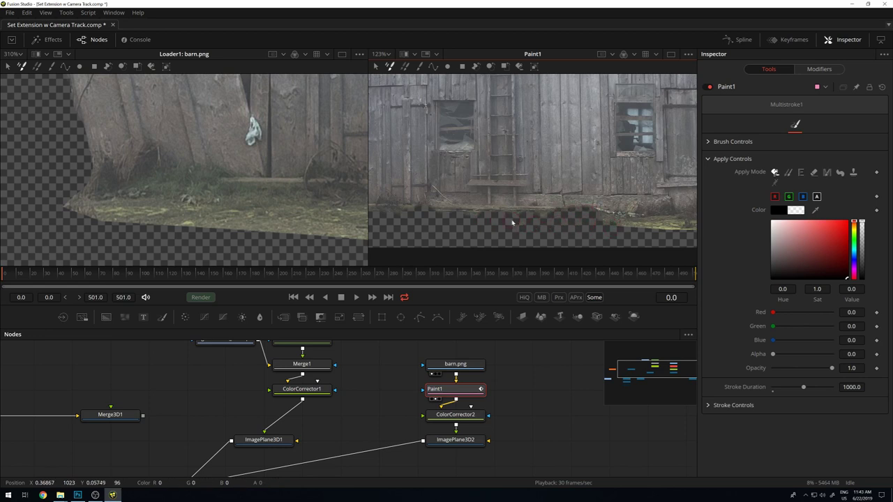
pyautogui.moveTo(615, 233)
pyautogui.mouseDown()
pyautogui.moveTo(467, 233)
pyautogui.moveTo(452, 221)
pyautogui.moveTo(499, 231)
pyautogui.moveTo(513, 220)
pyautogui.moveTo(488, 230)
pyautogui.moveTo(537, 239)
pyautogui.mouseUp()
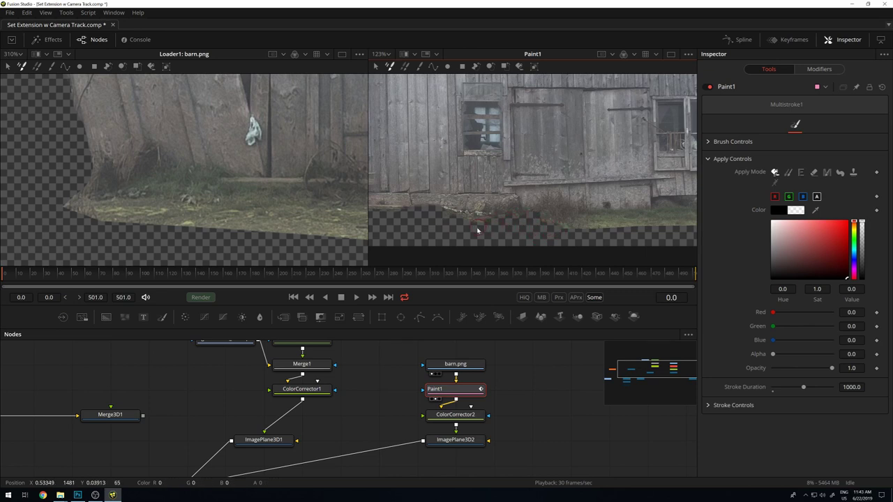
pyautogui.moveTo(565, 236)
pyautogui.mouseDown()
pyautogui.moveTo(589, 226)
pyautogui.moveTo(586, 214)
pyautogui.moveTo(624, 220)
pyautogui.moveTo(658, 212)
pyautogui.moveTo(626, 215)
pyautogui.moveTo(604, 234)
pyautogui.moveTo(628, 213)
pyautogui.moveTo(602, 219)
pyautogui.moveTo(633, 238)
pyautogui.moveTo(443, 233)
pyautogui.moveTo(433, 221)
pyautogui.moveTo(442, 208)
pyautogui.moveTo(452, 209)
pyautogui.moveTo(456, 223)
pyautogui.moveTo(469, 213)
pyautogui.moveTo(445, 222)
pyautogui.moveTo(473, 206)
pyautogui.moveTo(576, 207)
pyautogui.moveTo(494, 204)
pyautogui.moveTo(461, 214)
pyautogui.moveTo(572, 216)
pyautogui.moveTo(493, 216)
pyautogui.mouseUp()
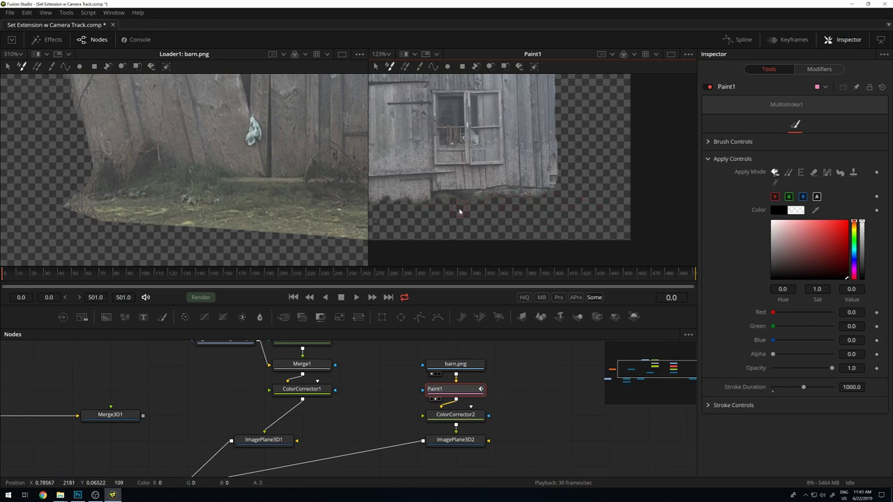
# - Display the CameraTracker1_Renderer output at frame 501 and check the barn's cleaned base against the ground
pyautogui.scroll(-2, 590, 423)
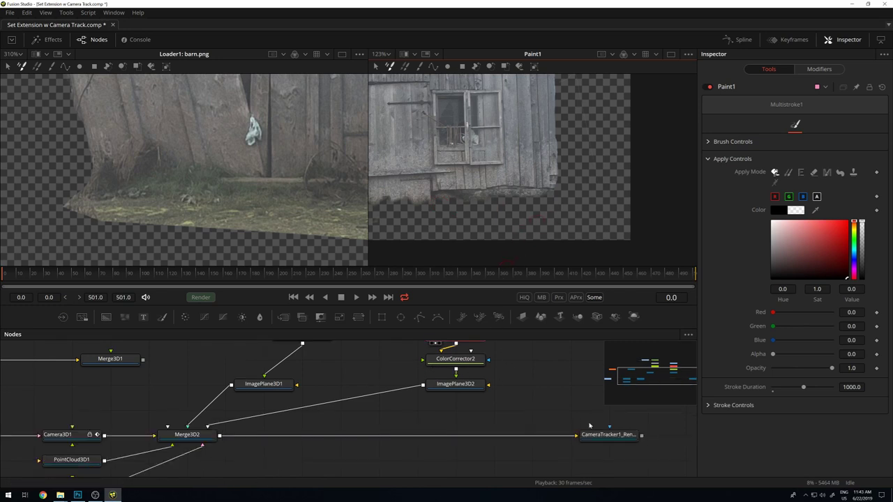
pyautogui.click(603, 435)
pyautogui.press('2')
pyautogui.moveTo(531, 180); pyautogui.dragTo(579, 196)
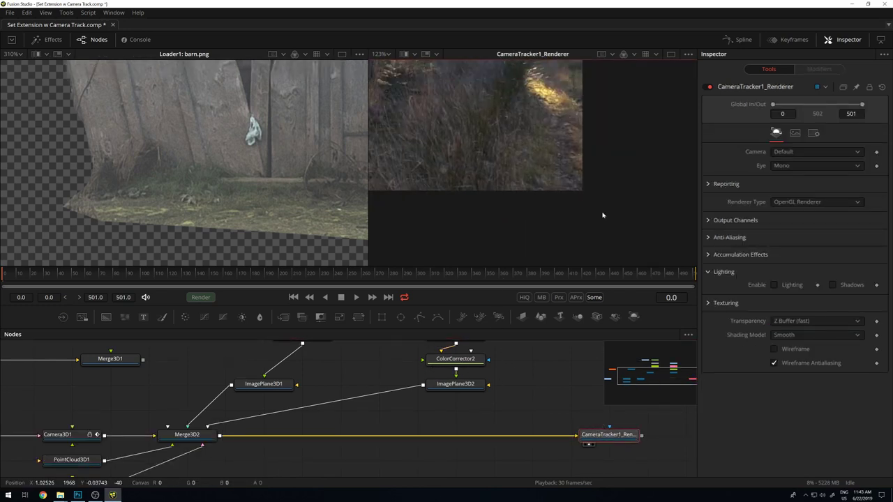
pyautogui.moveTo(633, 280); pyautogui.dragTo(713, 278)
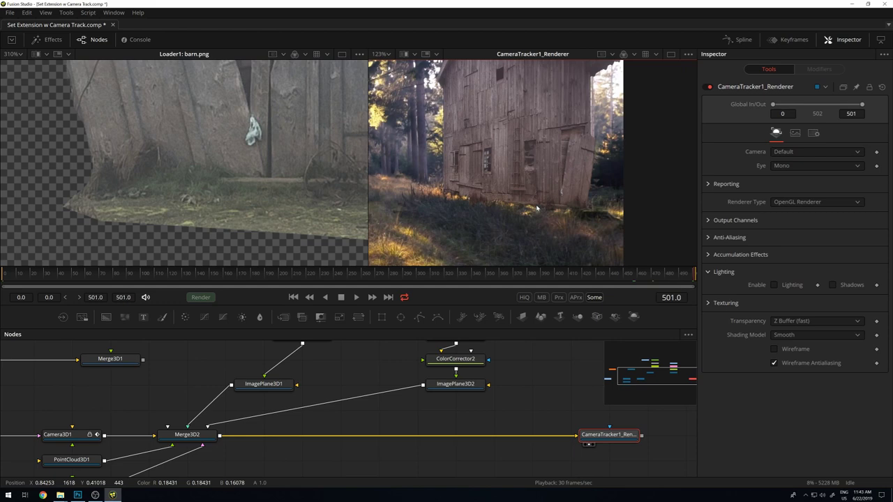
pyautogui.scroll(2, 527, 205)
pyautogui.scroll(-1, 524, 205)
pyautogui.scroll(-3, 524, 206)
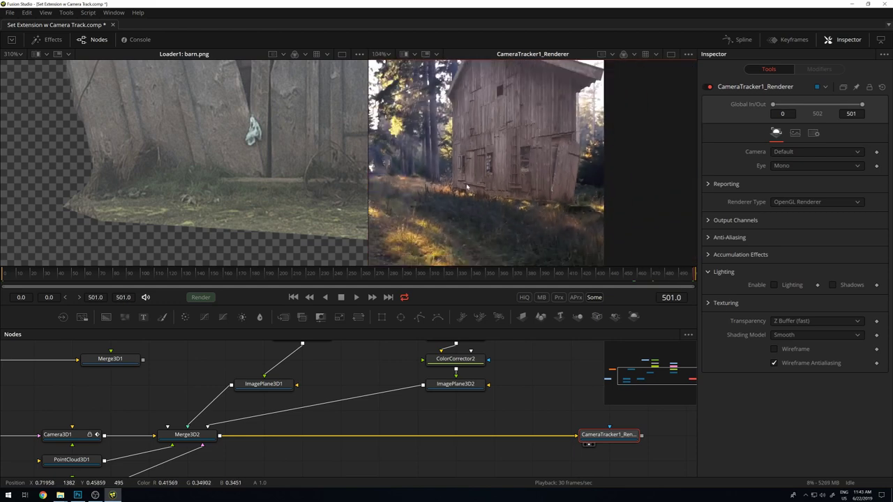
# - Lower the barn's image plane onto the ground by setting its Y translation to about 1.495
pyautogui.scroll(2, 488, 432)
pyautogui.click(464, 417)
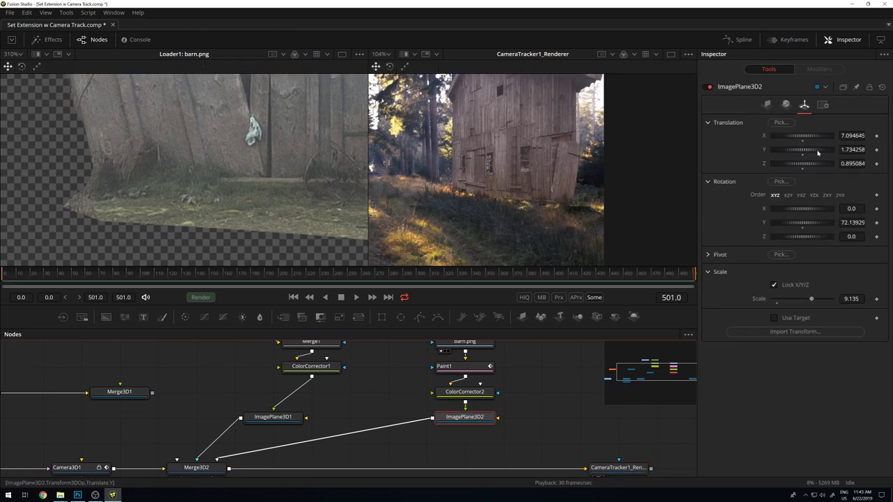
pyautogui.moveTo(824, 151); pyautogui.dragTo(691, 150)
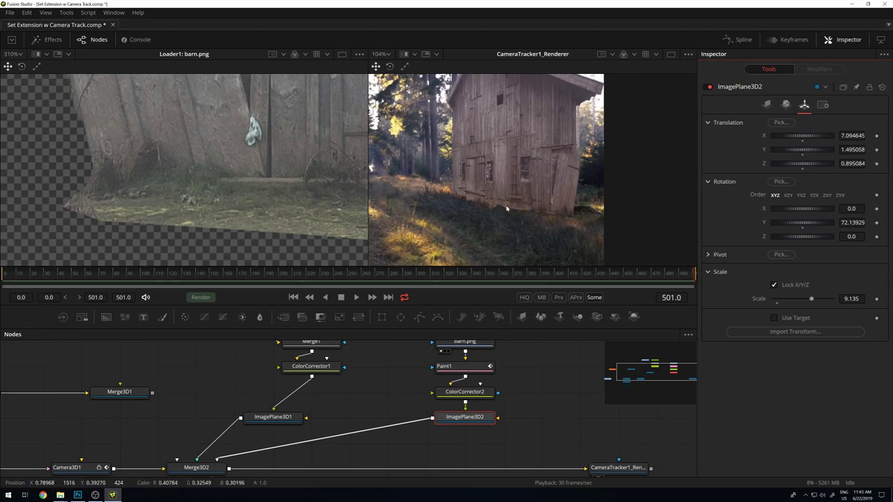